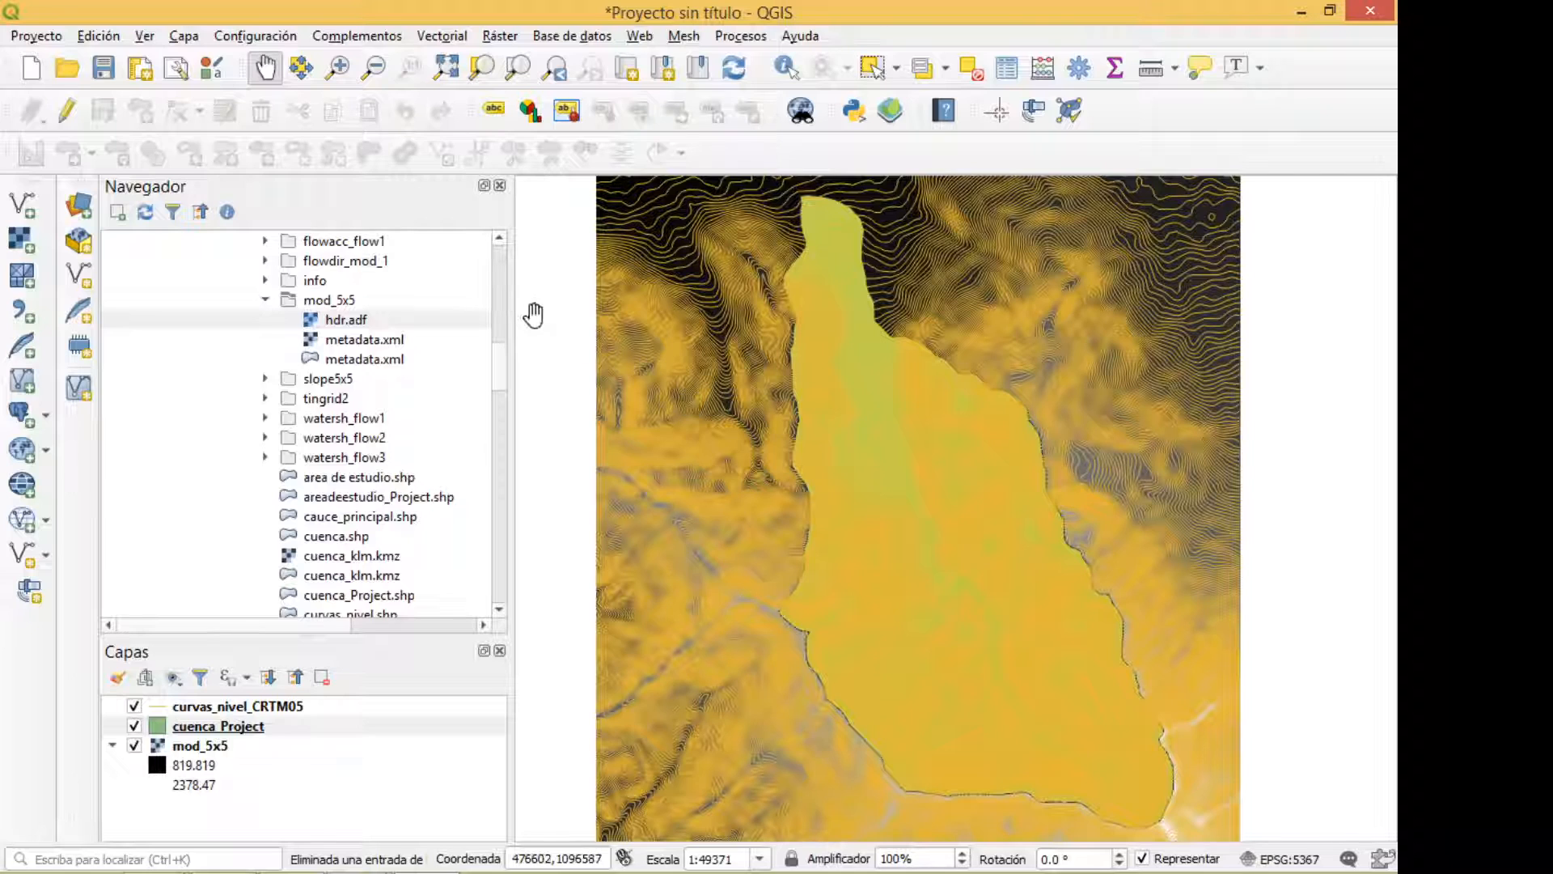
Step: Narrow the side panels and switch the curvas_nivel_CRTM05 and cuenca_Project layers off and on to compare them with the mod_5x5 raster
drag(509, 296, 373, 293)
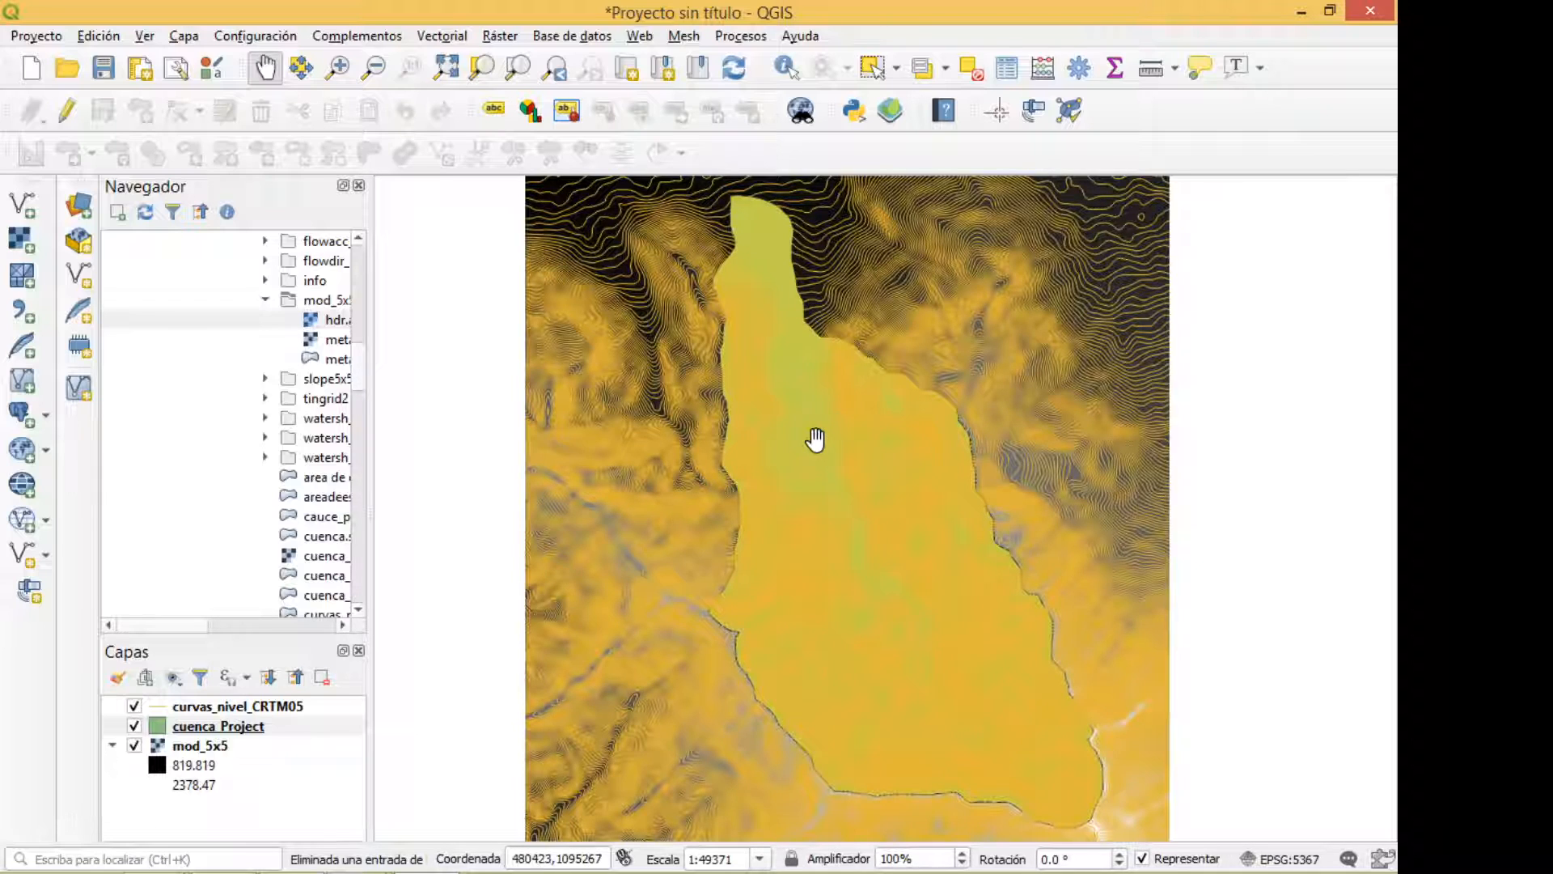
click(133, 707)
click(133, 705)
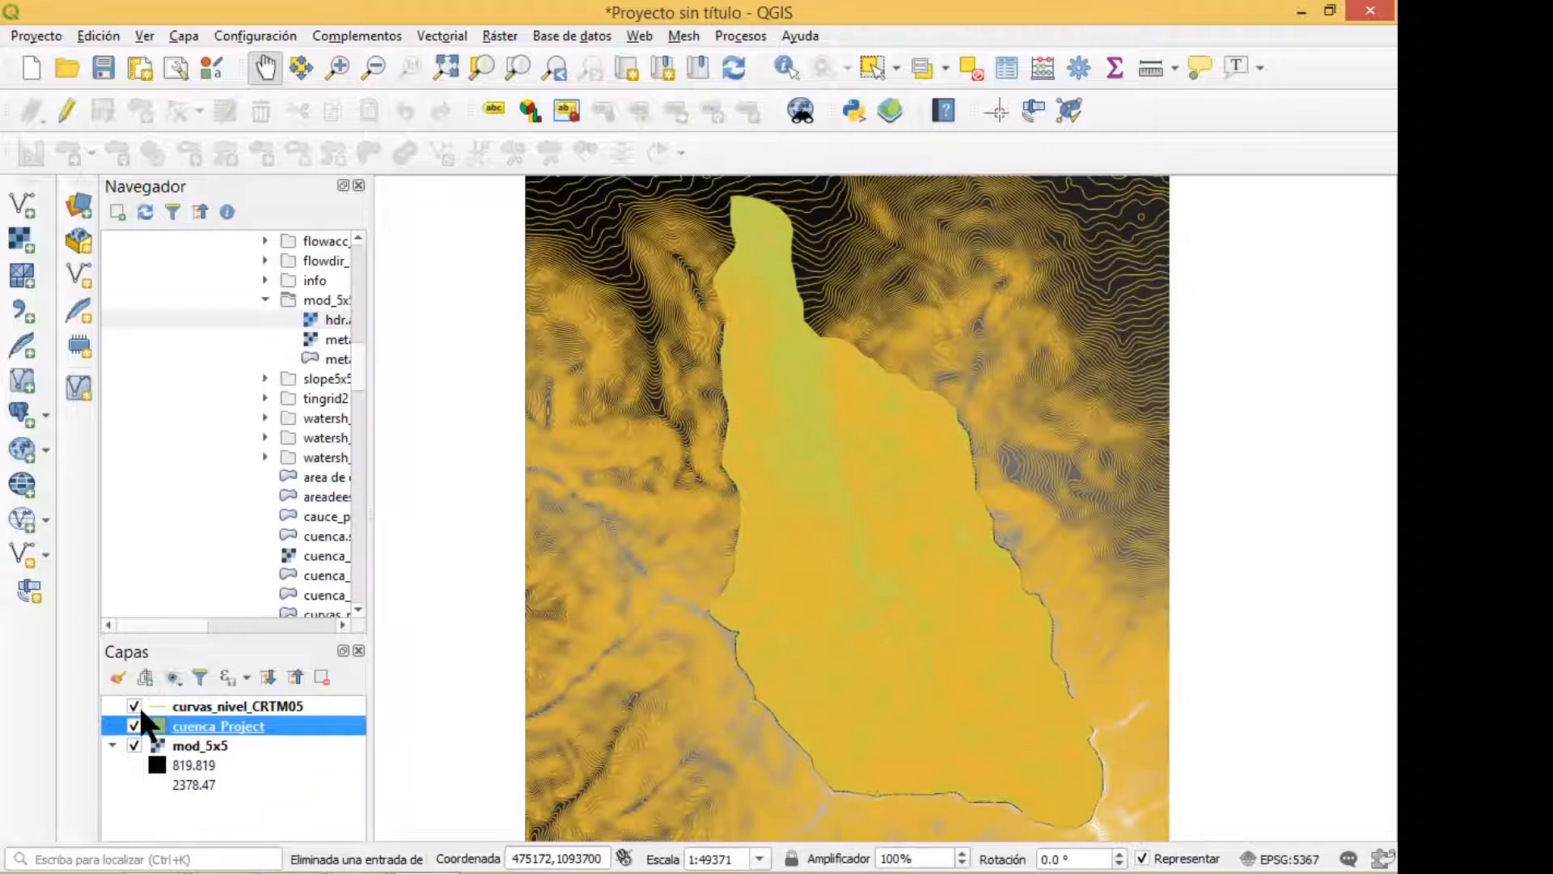
click(134, 706)
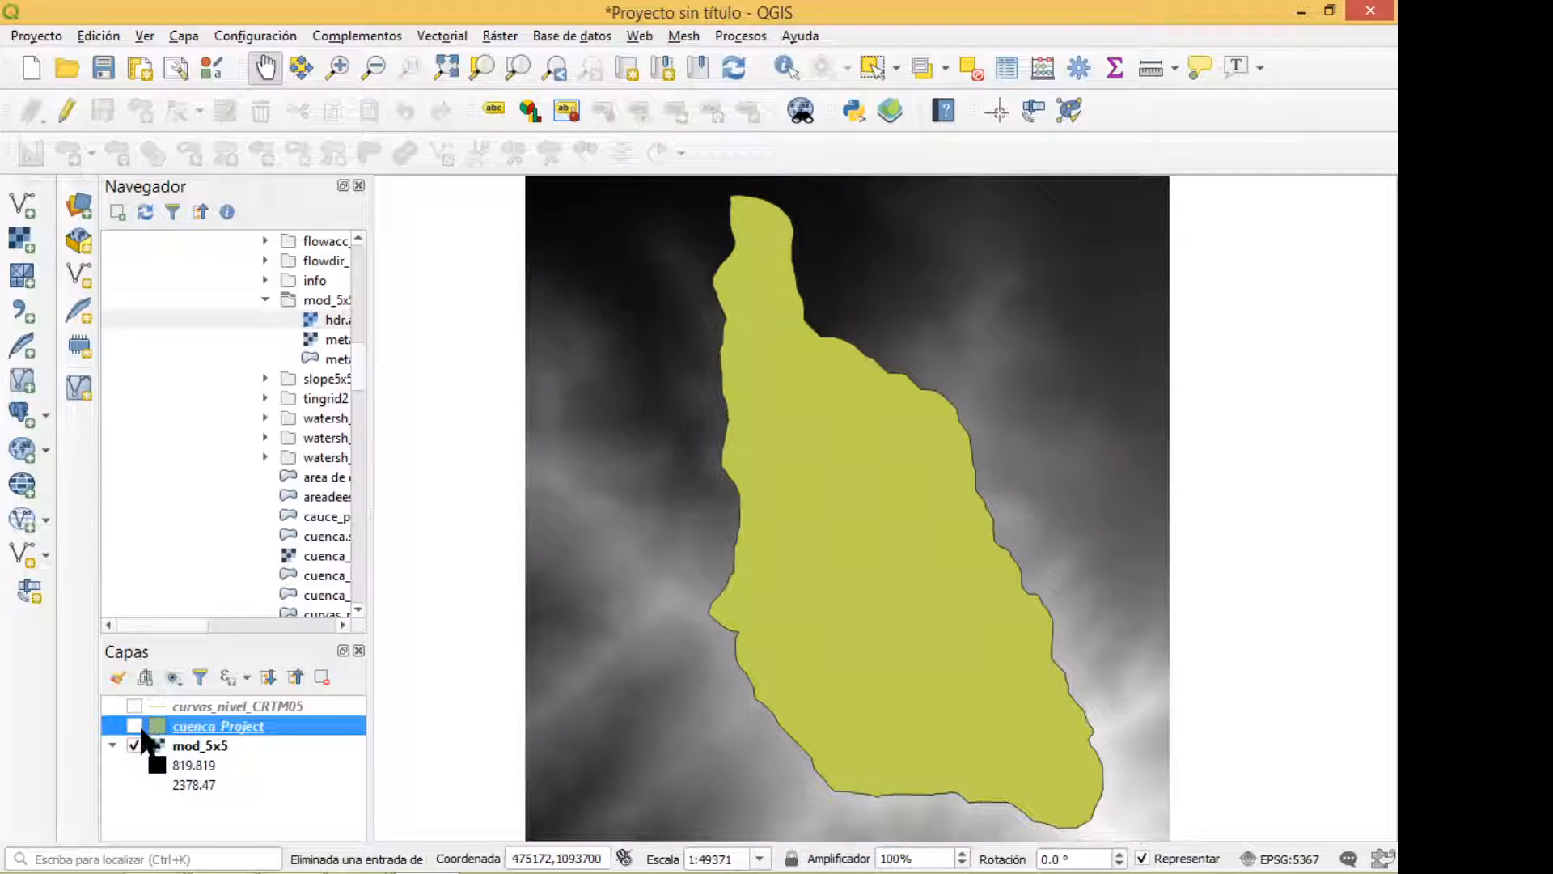
click(135, 726)
click(135, 725)
click(135, 727)
click(135, 727)
click(134, 706)
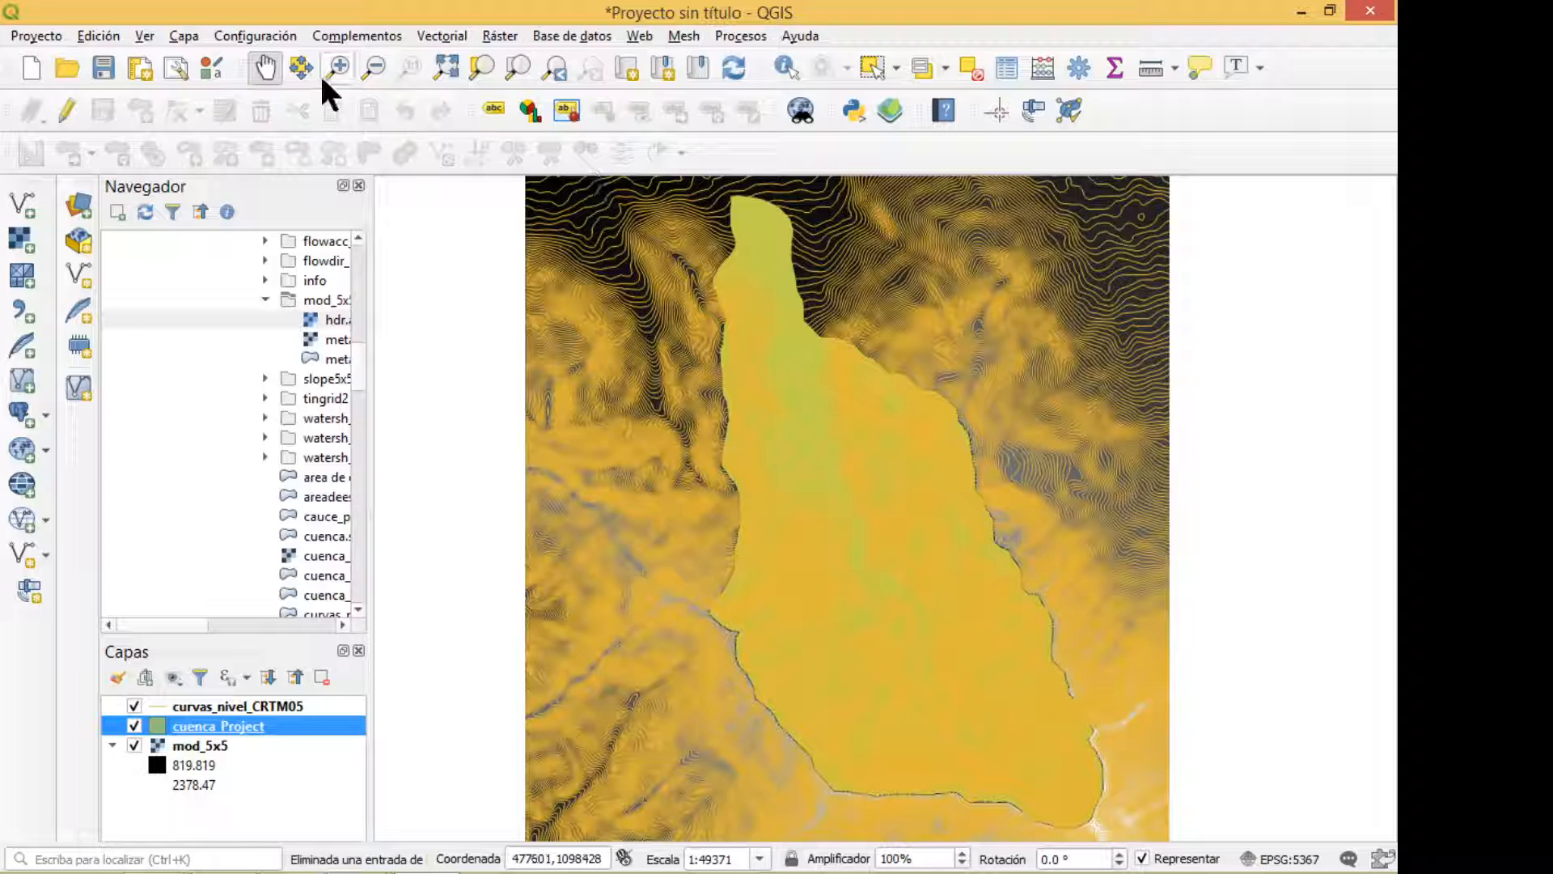
Step: Examine the contour lines around the northern tip and along the western boundary of the basin polygon
click(339, 66)
drag(658, 228, 747, 419)
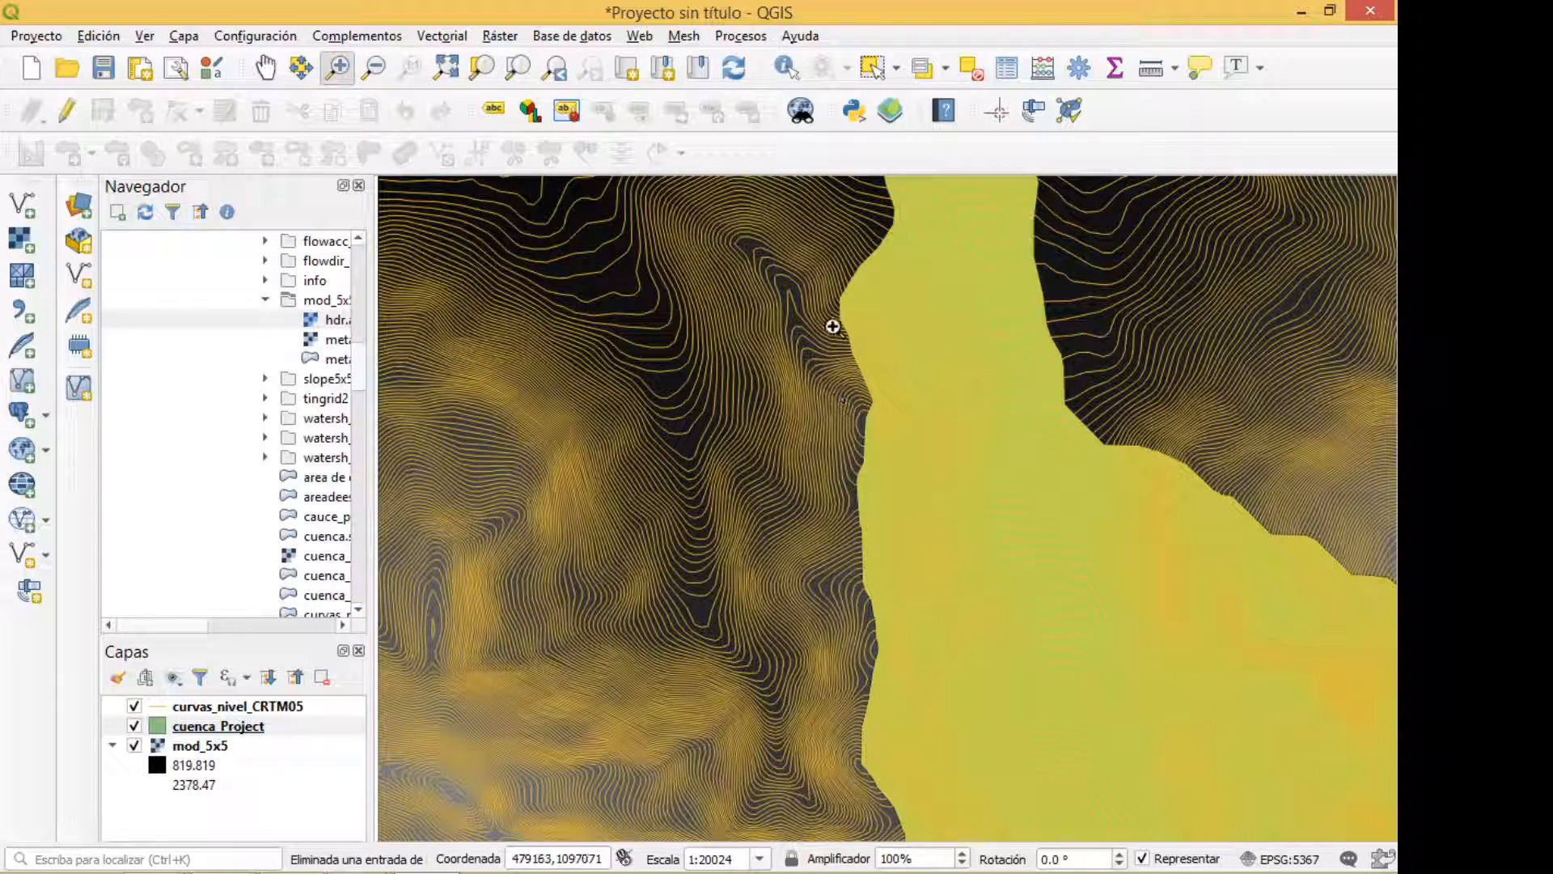
drag(868, 291, 773, 515)
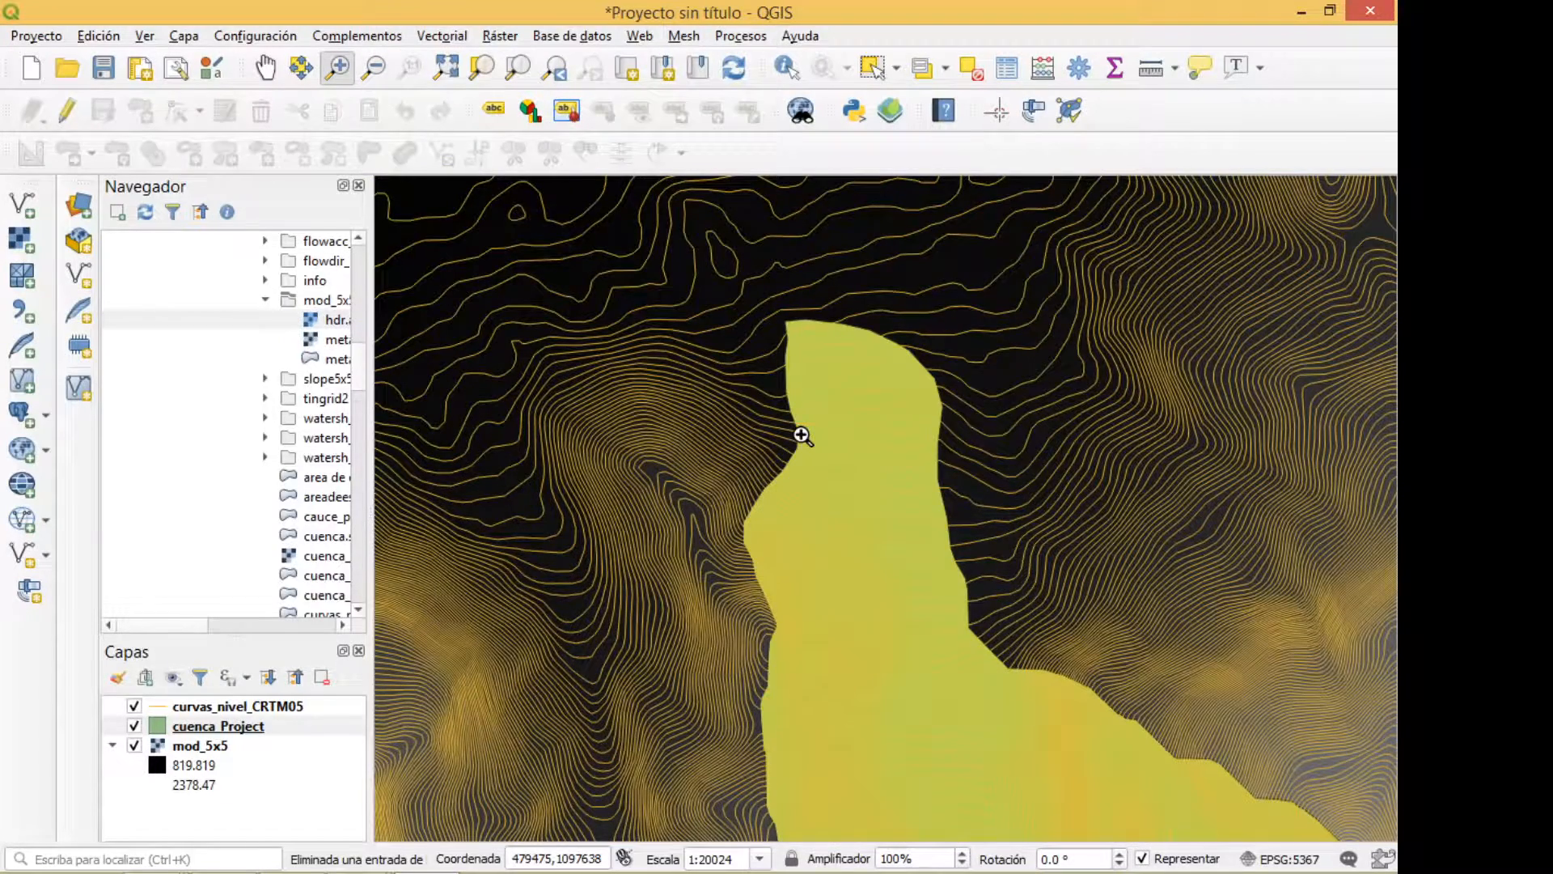
scroll(801, 434, up, 2)
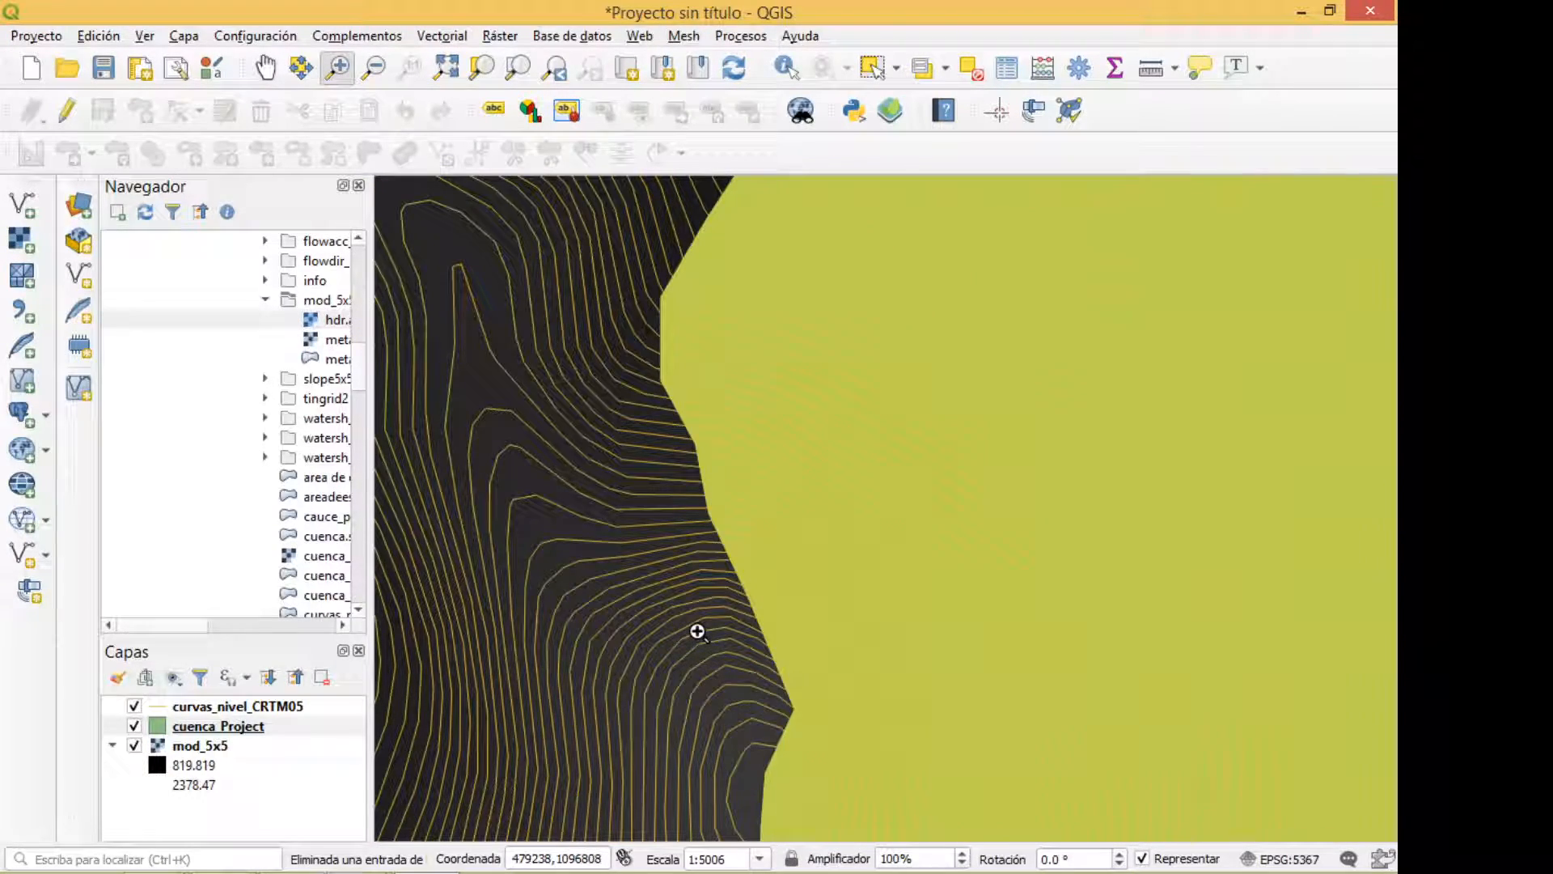
scroll(698, 631, down, 2)
drag(791, 760, 770, 221)
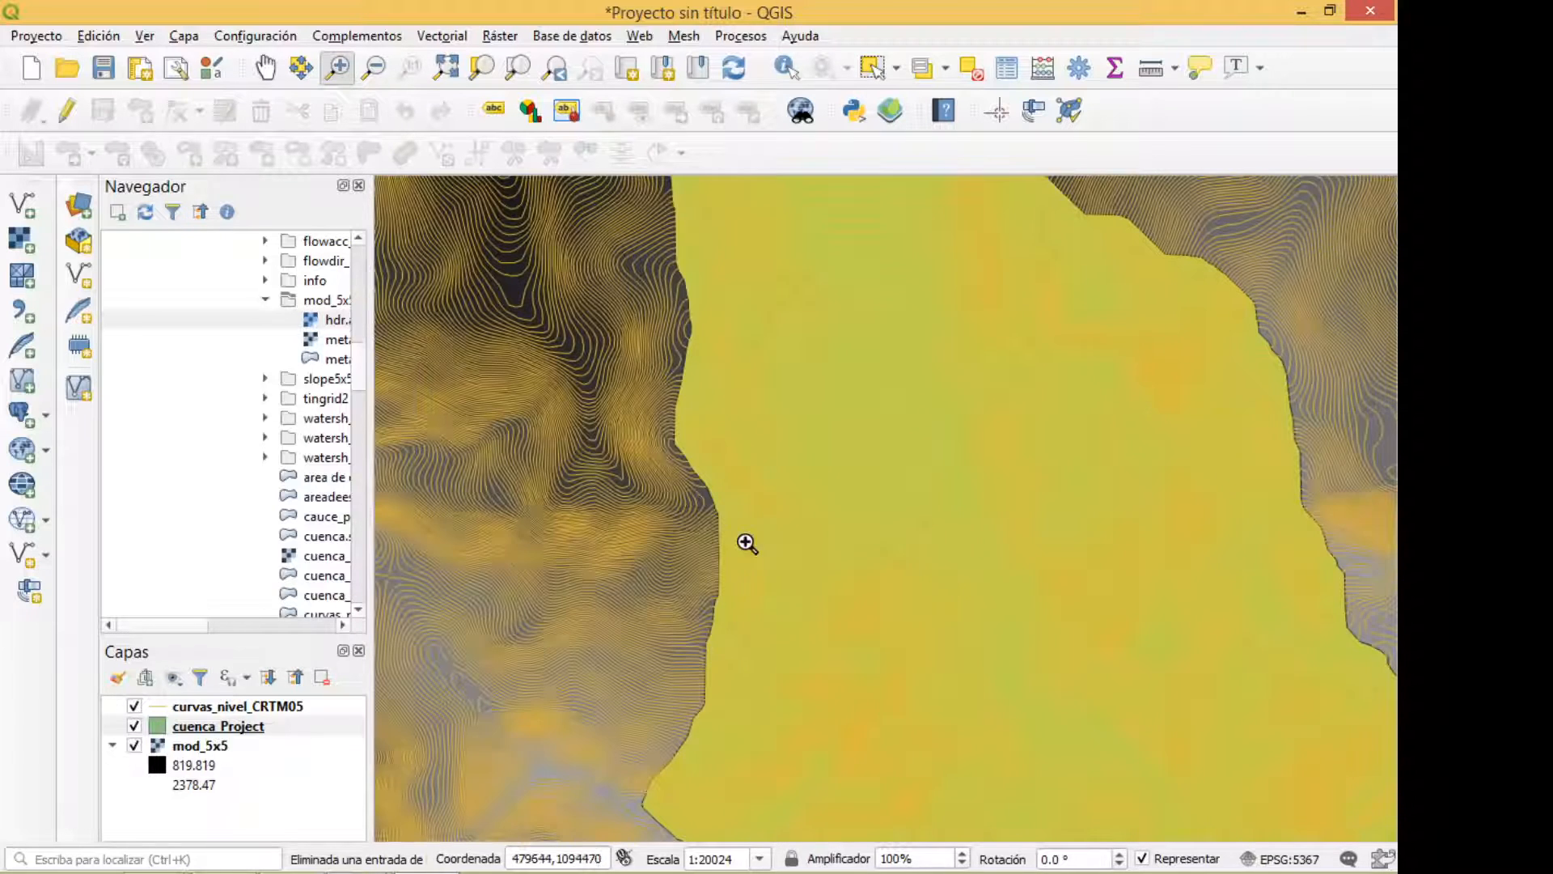
scroll(746, 543, up, 1)
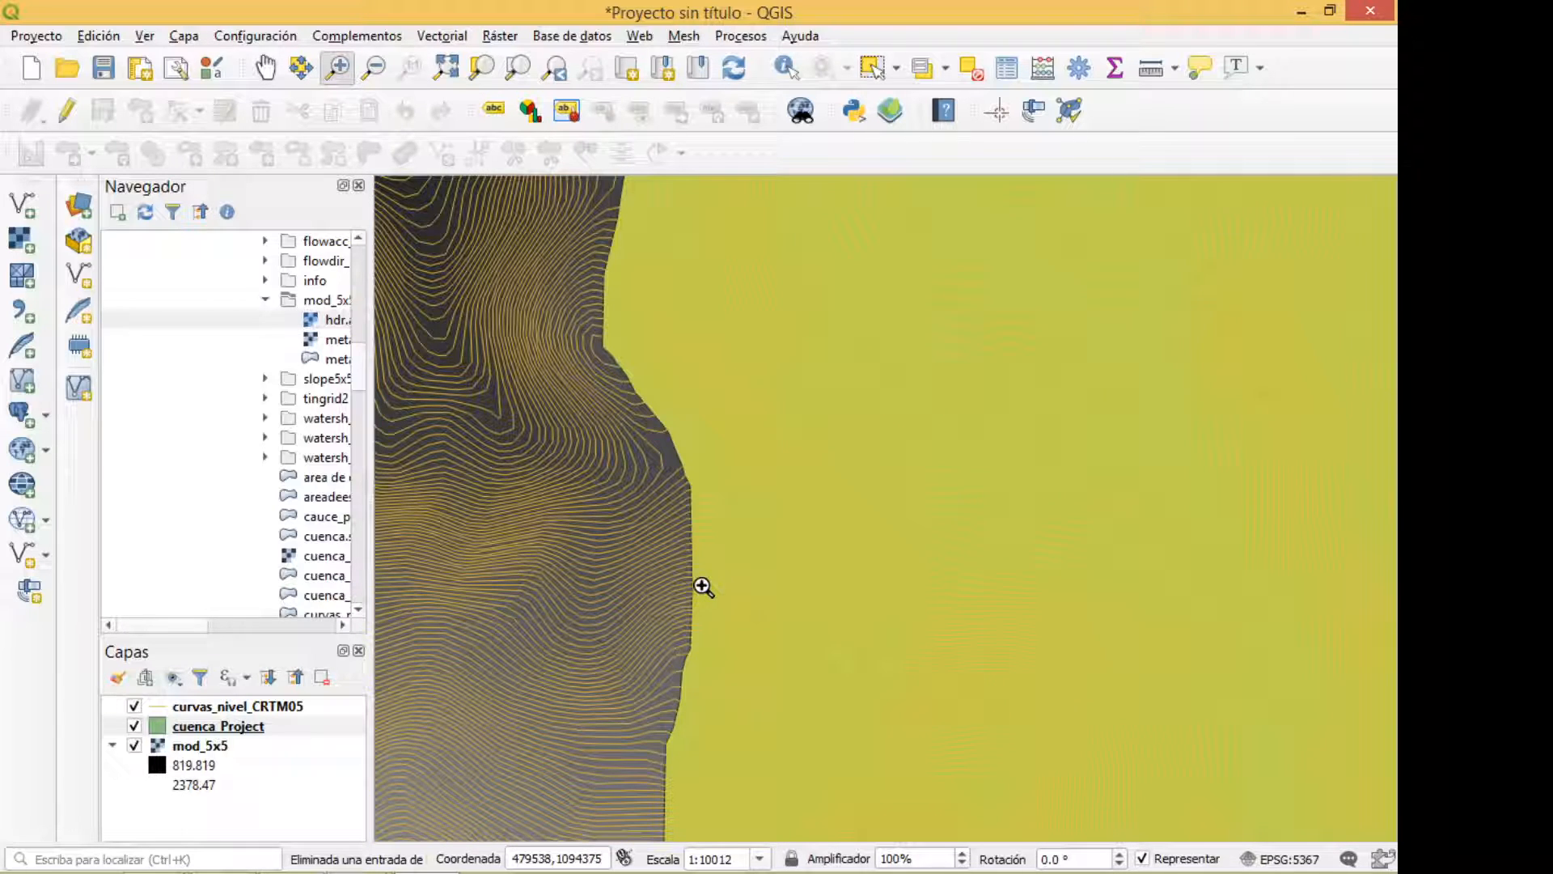
Step: Hide the mod_5x5 raster layer and inspect the contours against the basin polygon
click(134, 745)
scroll(734, 472, up, 1)
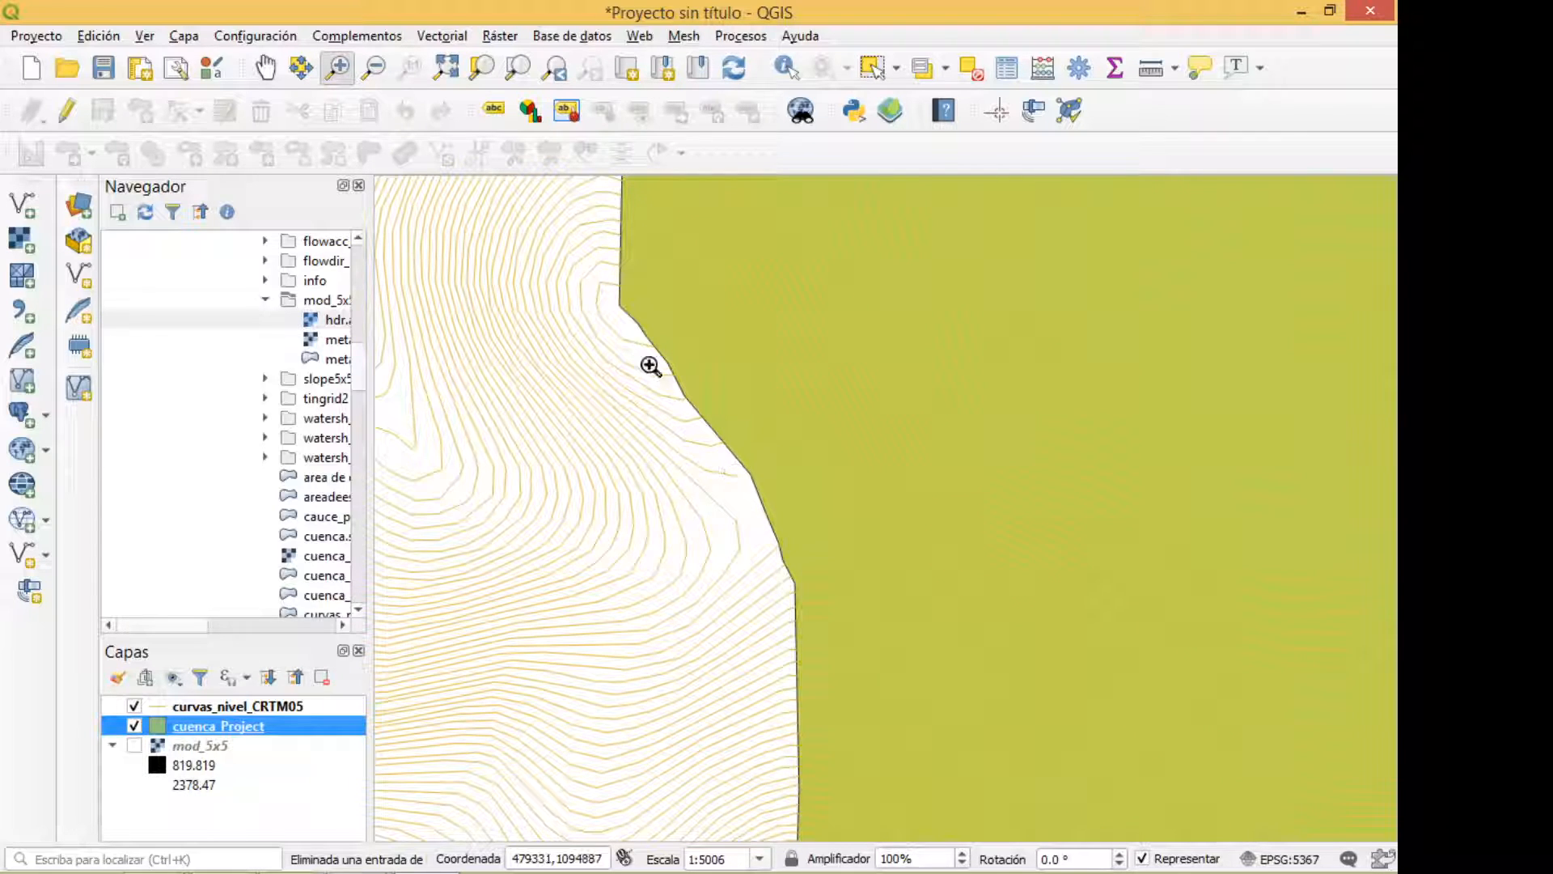
scroll(687, 336, down, 1)
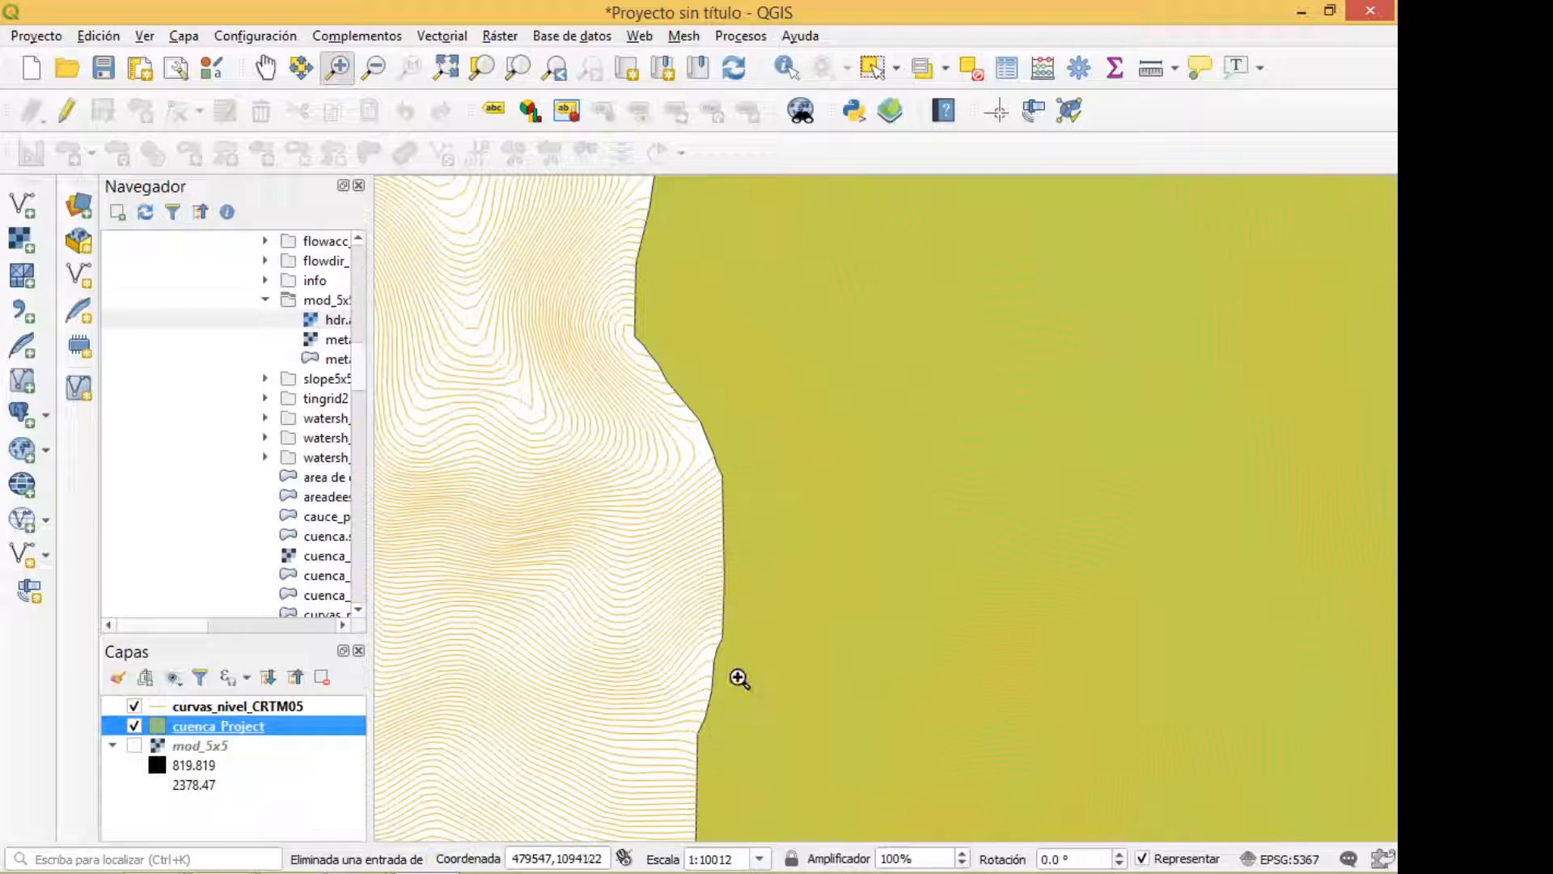
drag(739, 678, 792, 99)
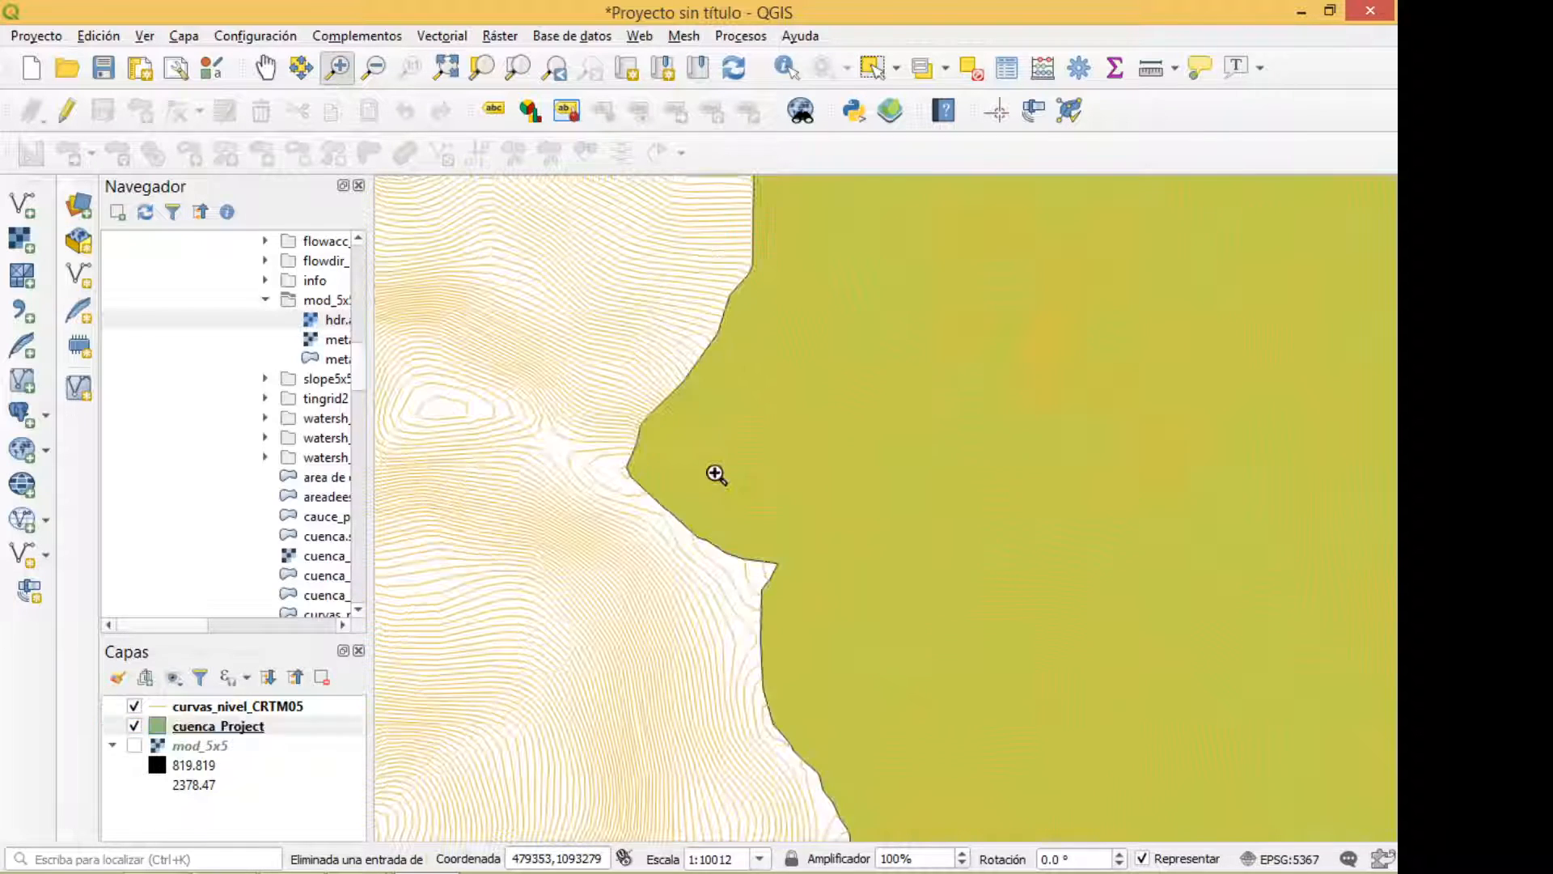
scroll(700, 524, down, 1)
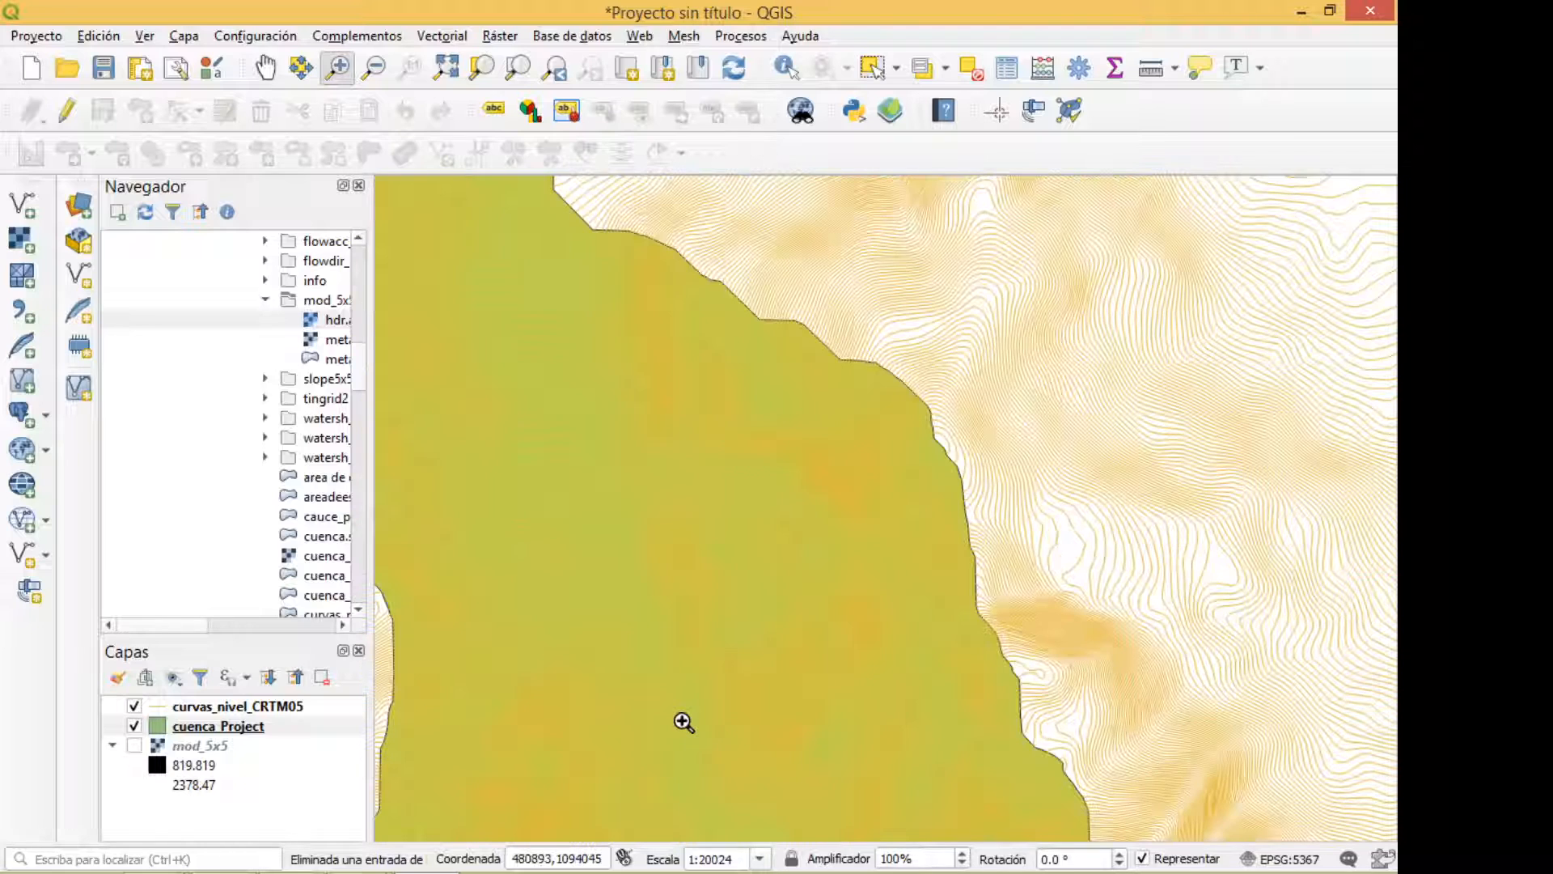
scroll(508, 402, up, 1)
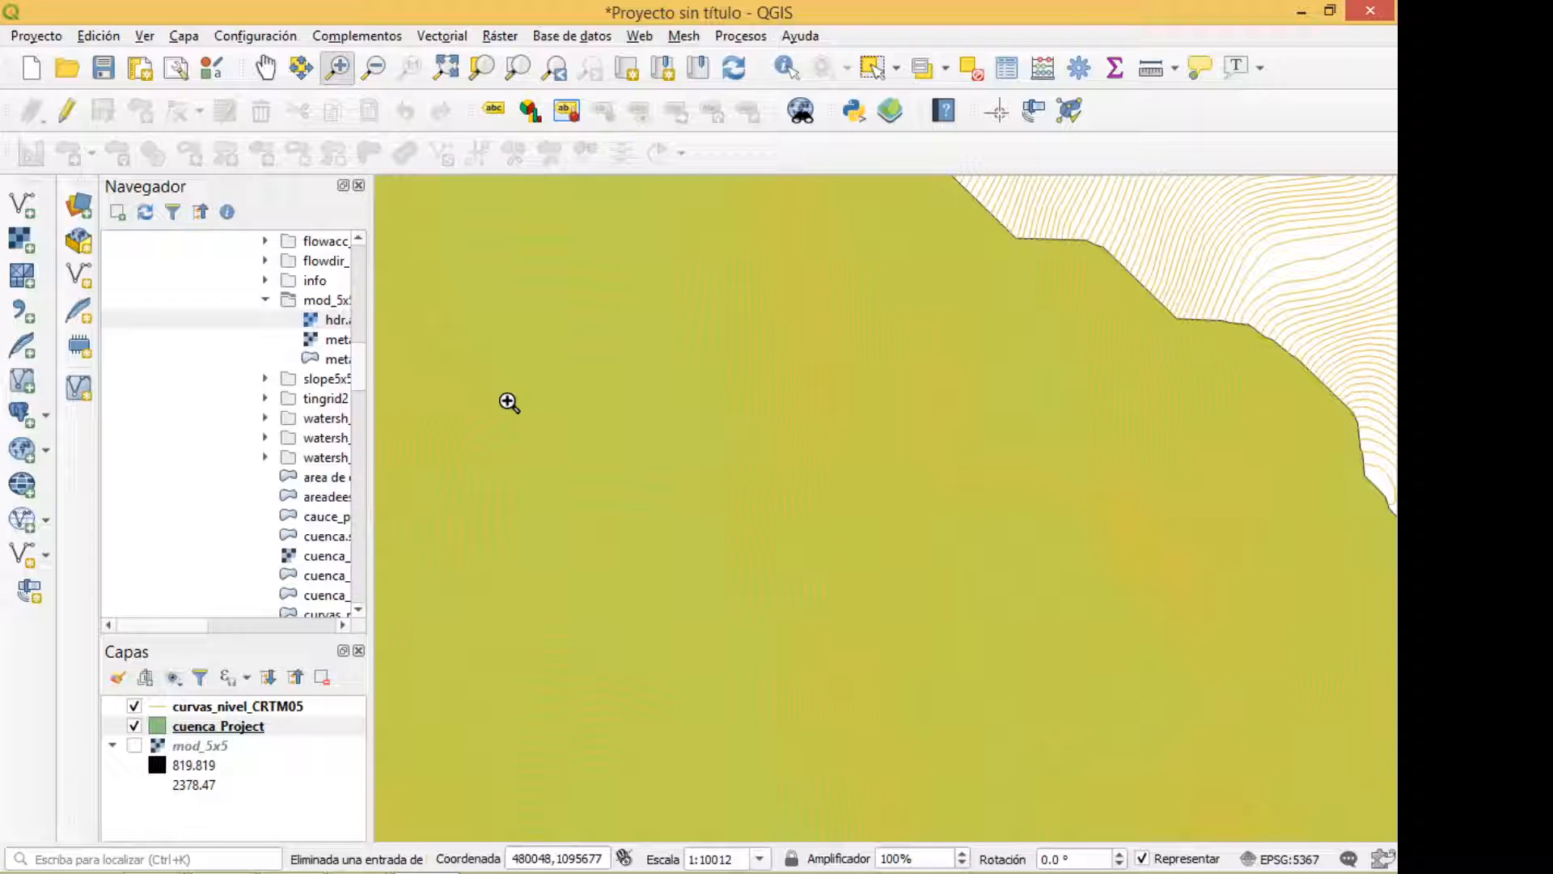
drag(508, 402, 889, 506)
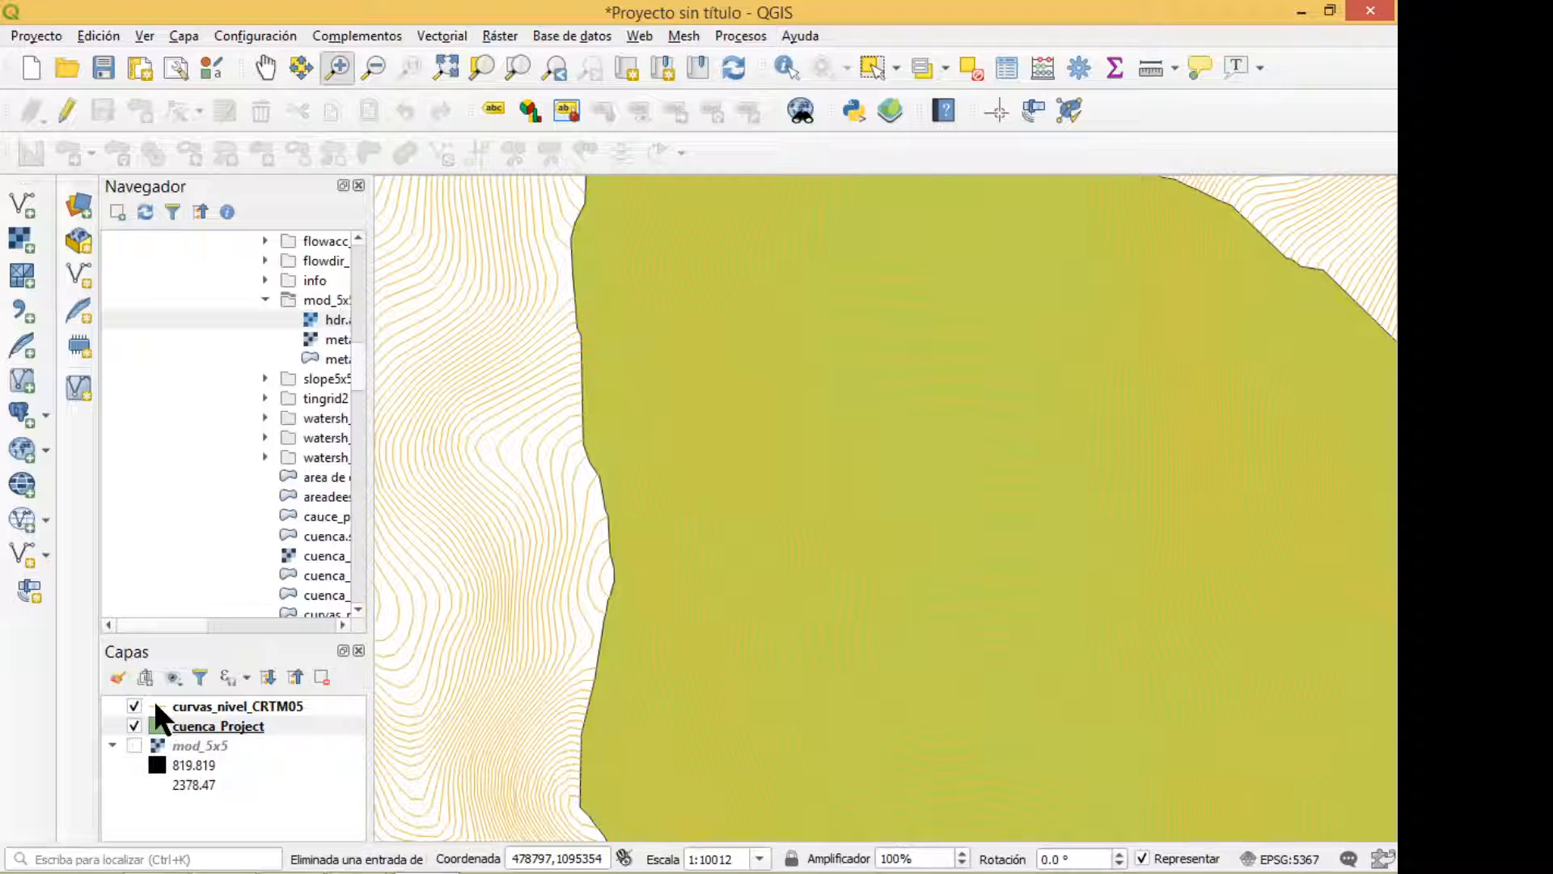
Step: Change the line color of the curvas_nivel_CRTM05 contour layer to the recently used orange and accept the symbology
double_click(154, 700)
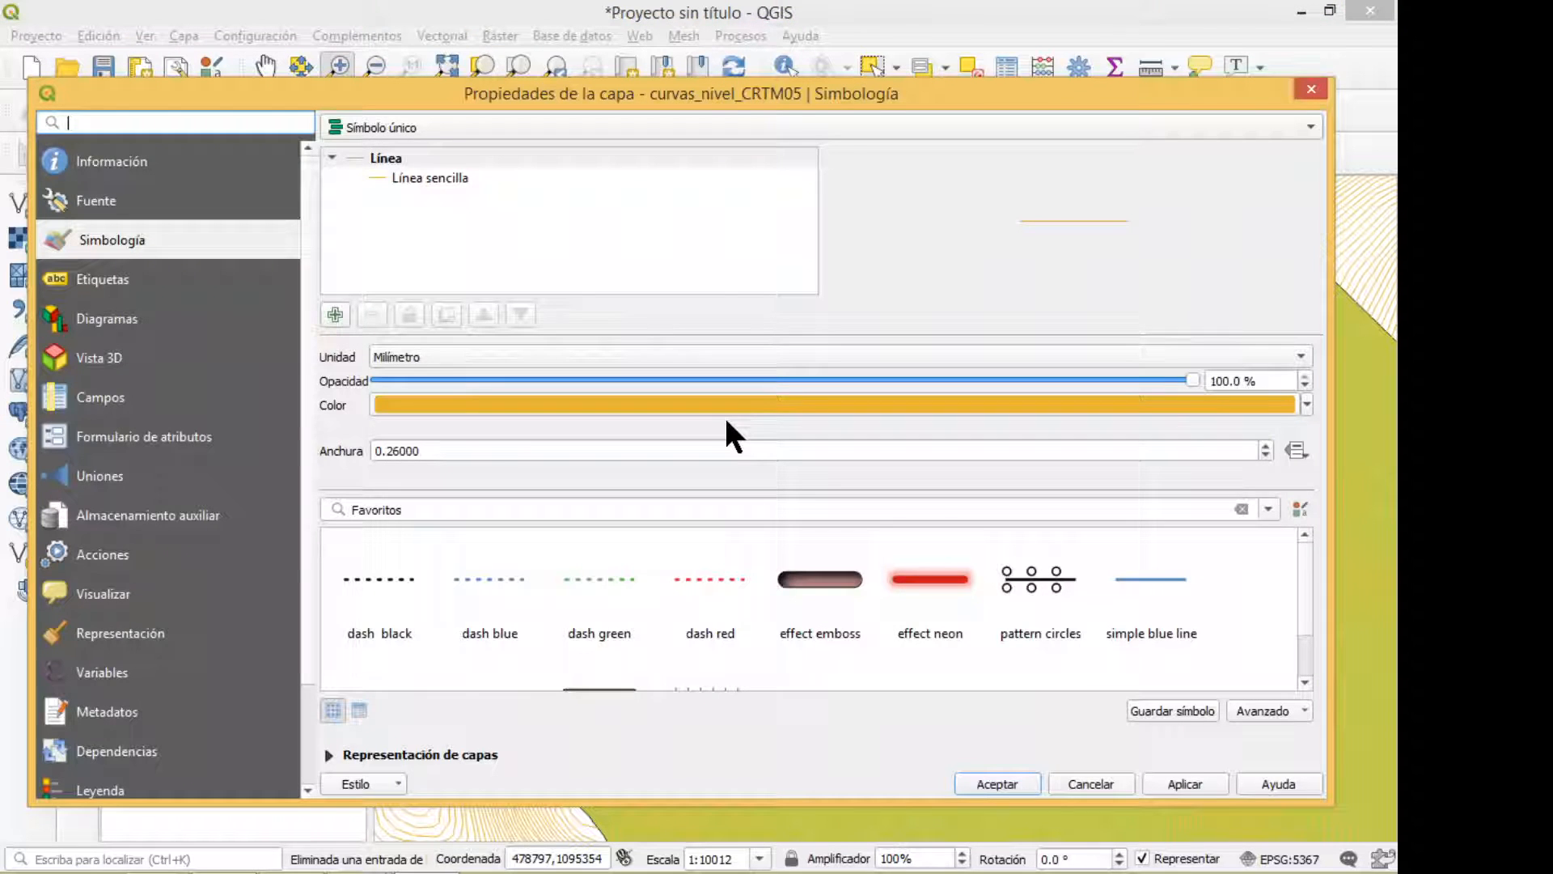
click(1307, 404)
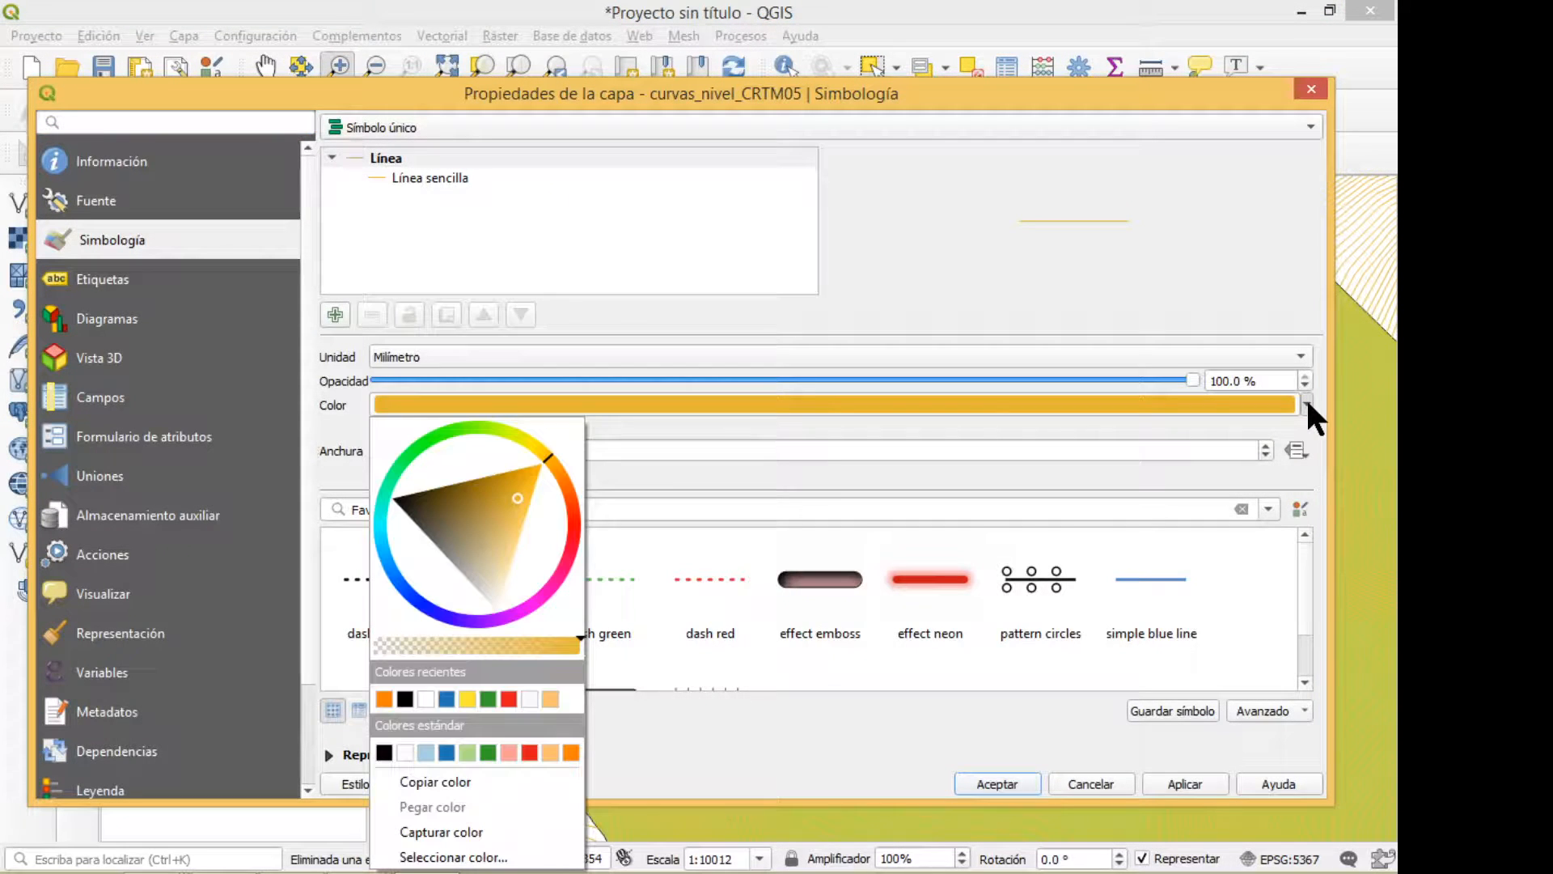
click(384, 698)
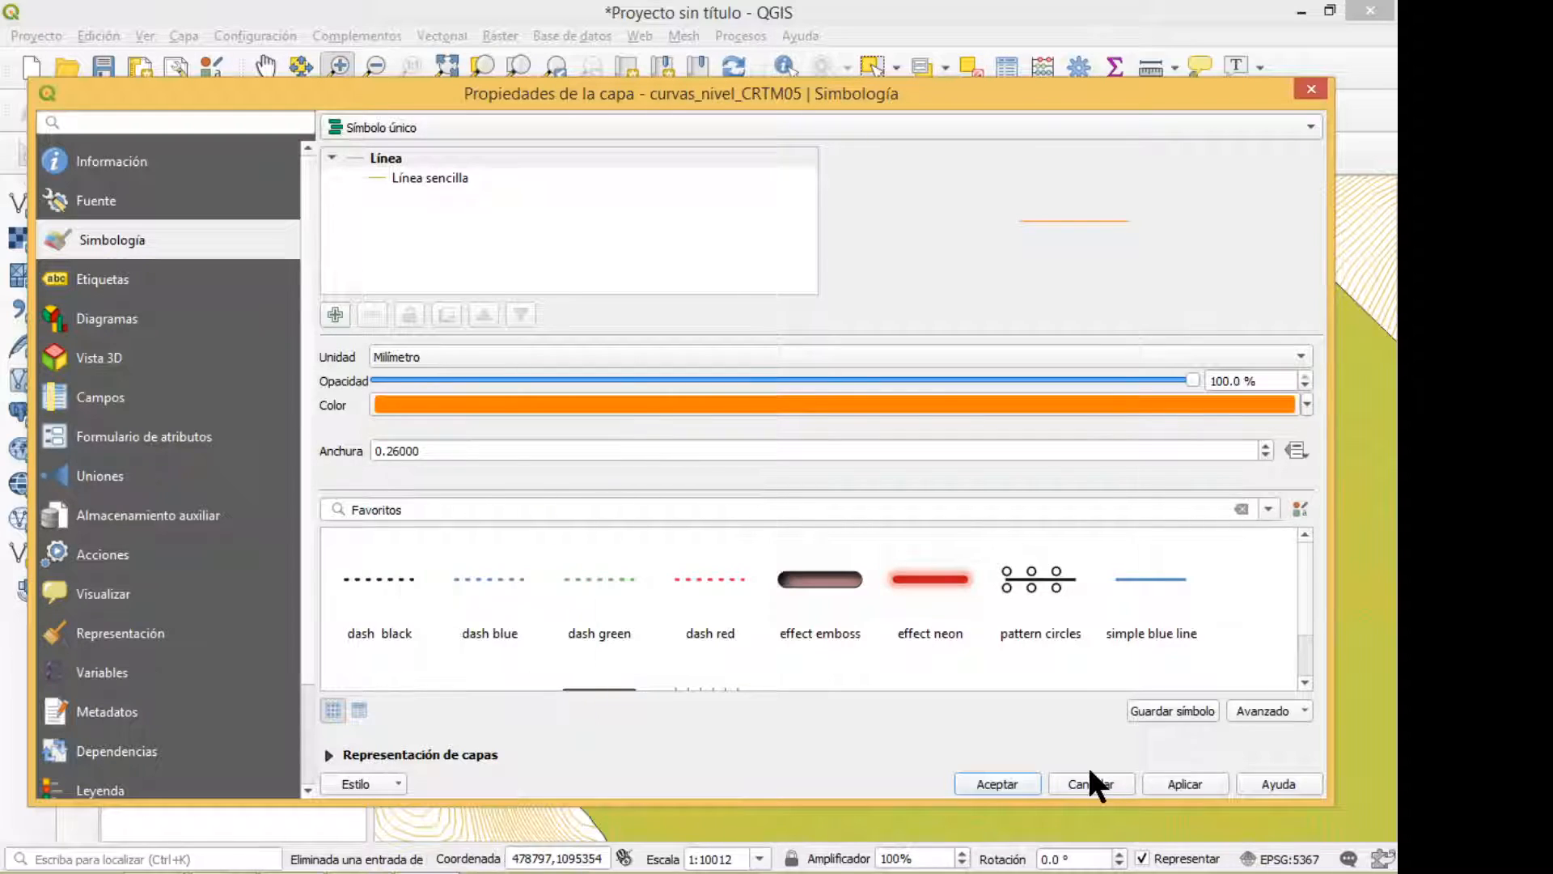
click(1090, 778)
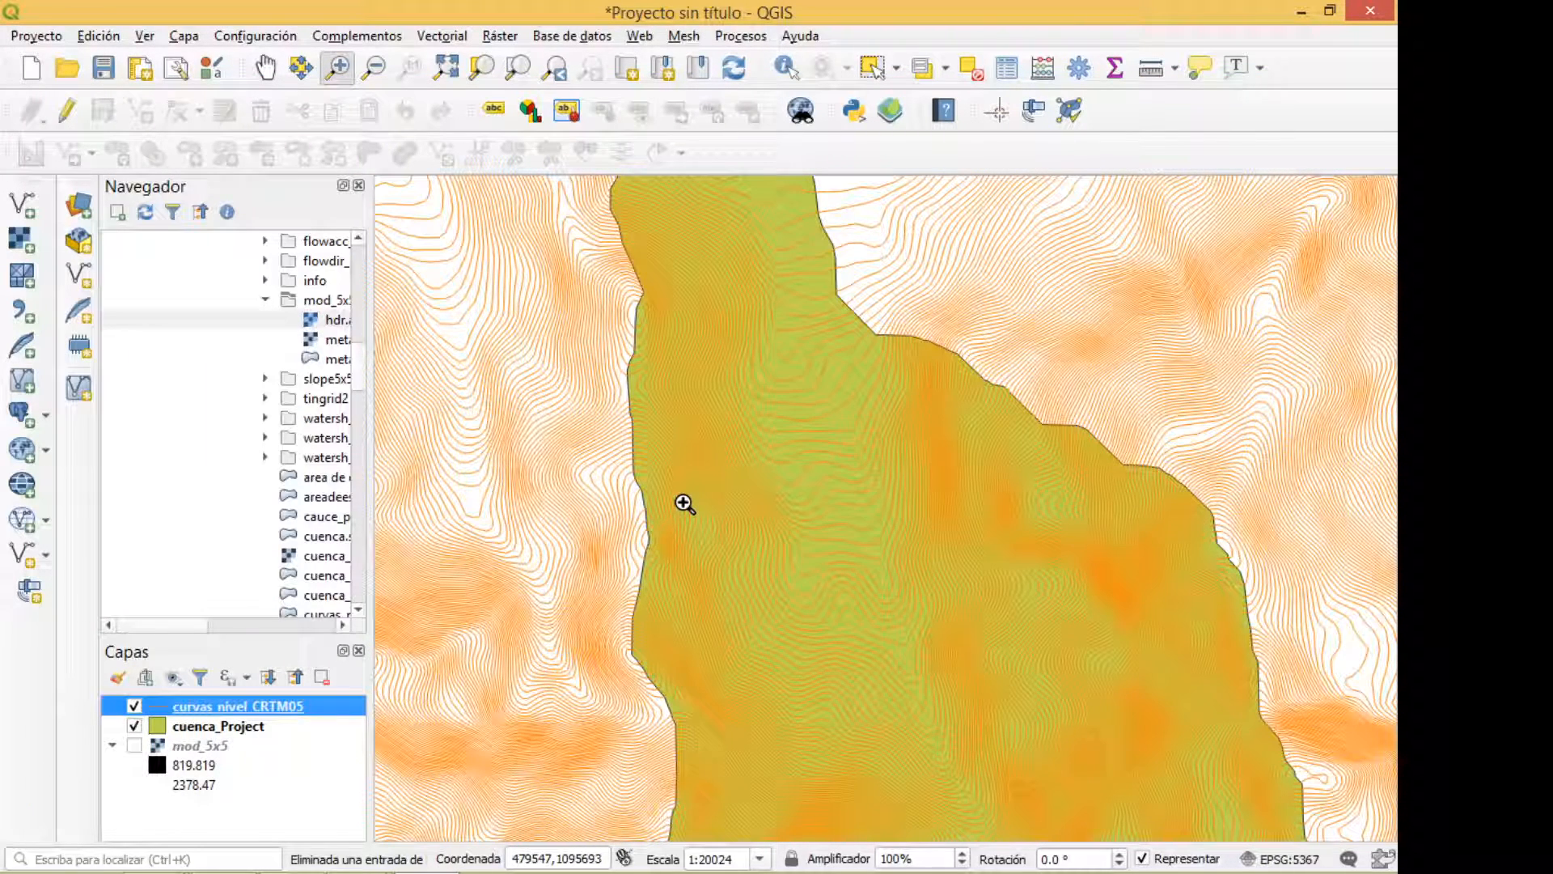
Step: Examine how the orange contour lines cross the western boundary and northern end of the basin
click(685, 503)
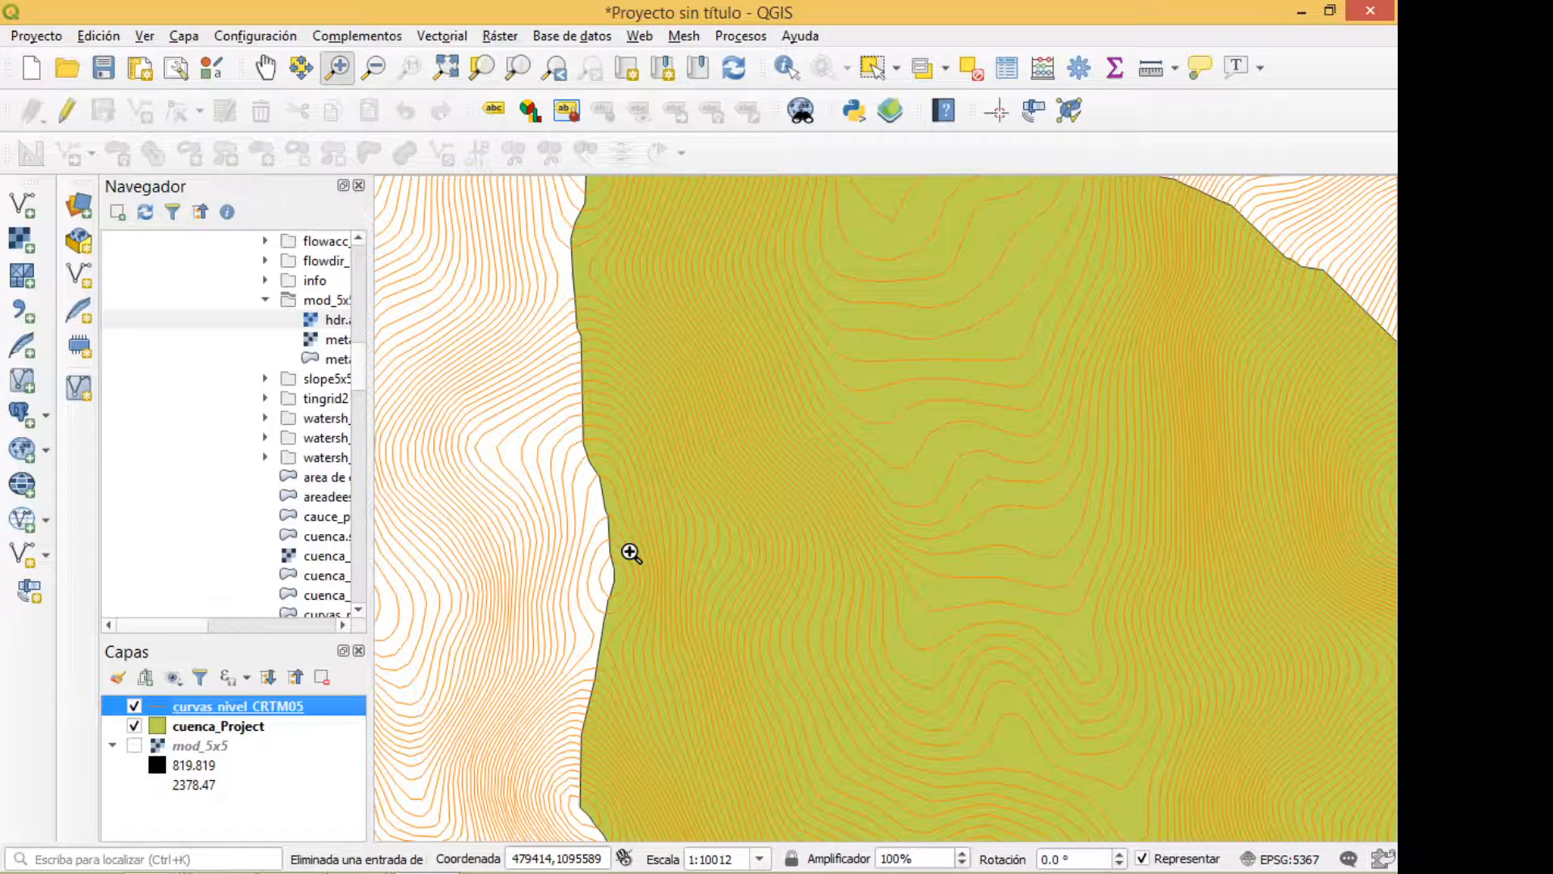
drag(634, 574, 657, 291)
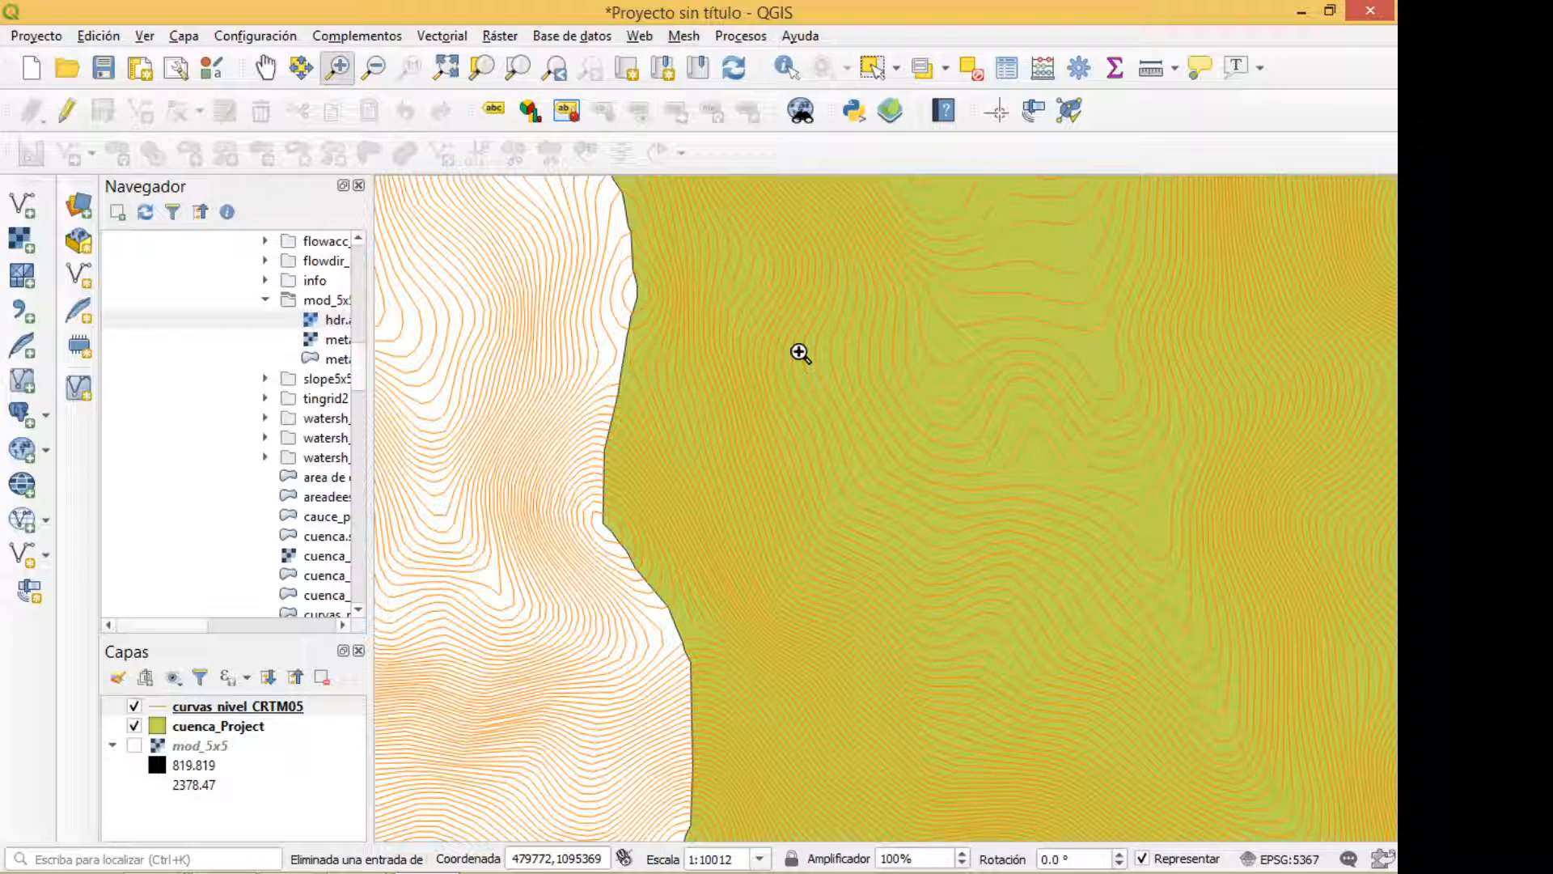
scroll(775, 364, down, 1)
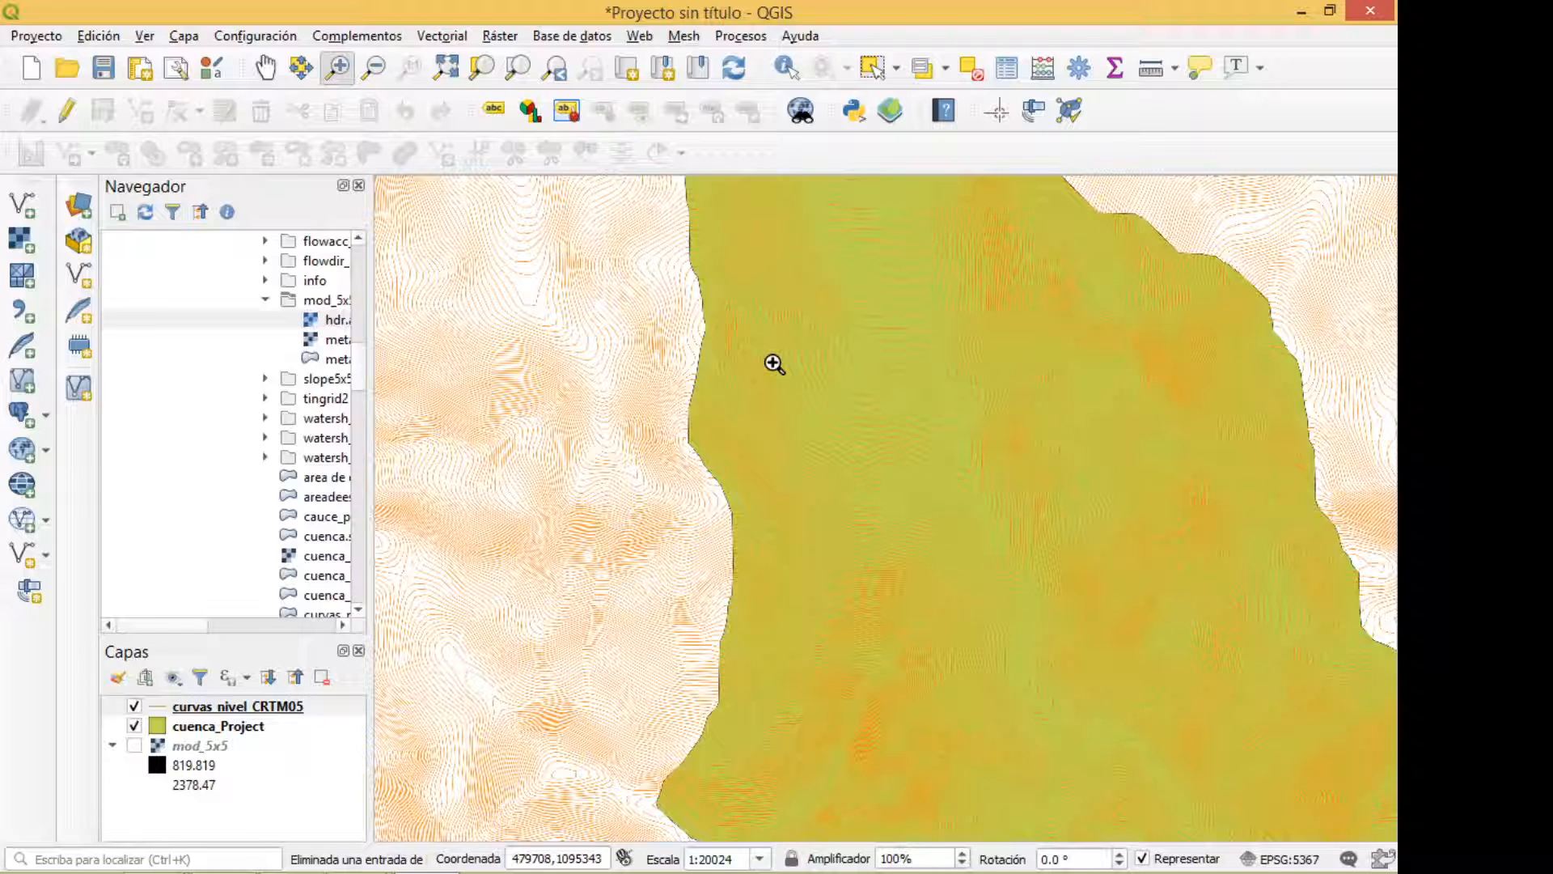
scroll(774, 364, down, 1)
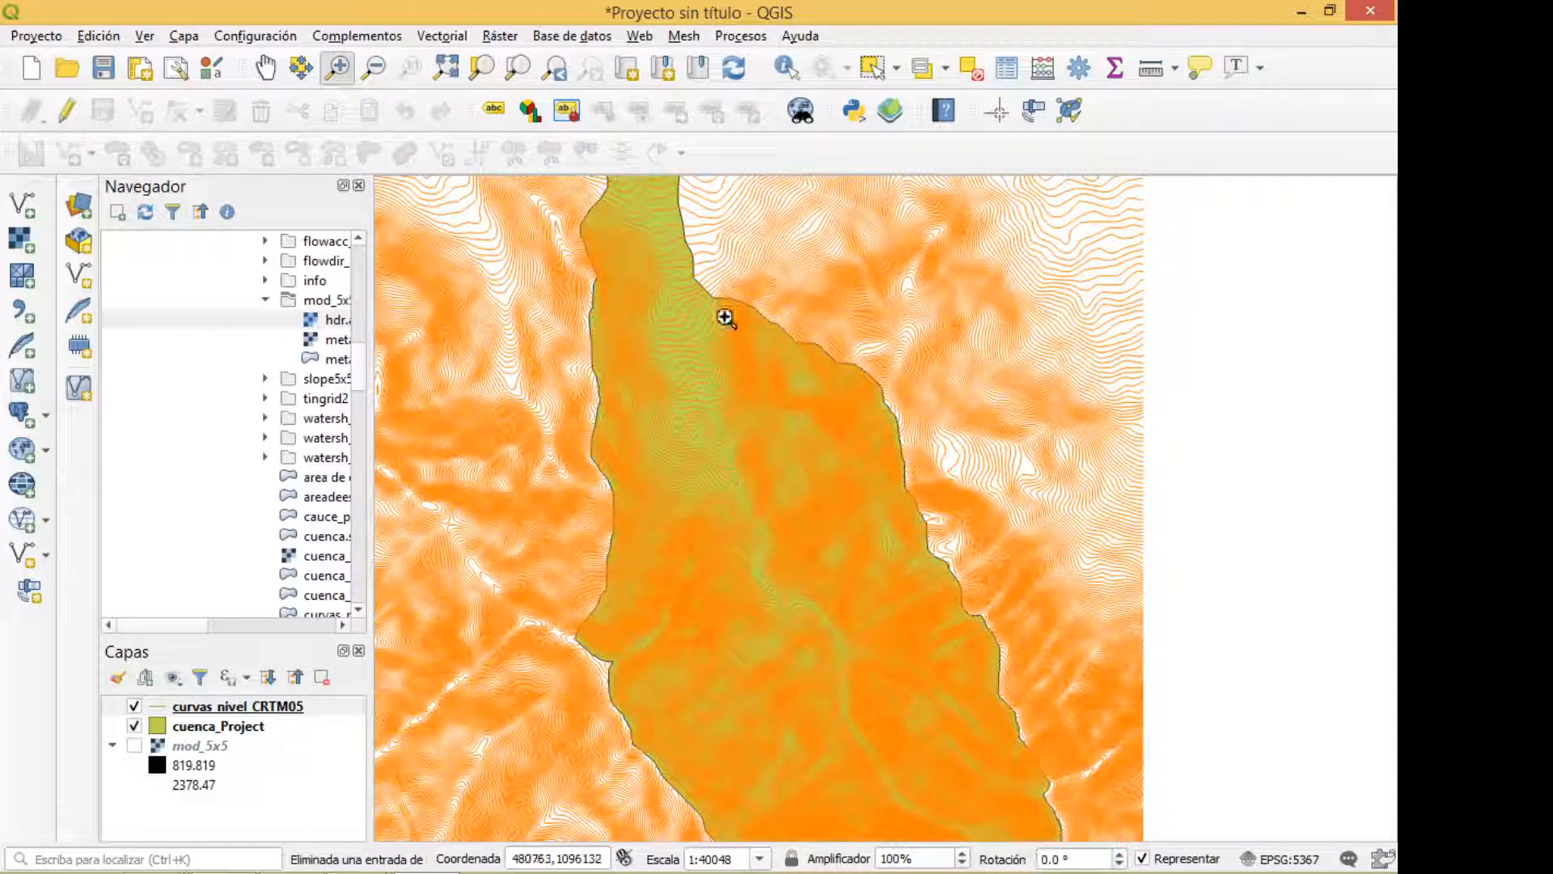
drag(652, 250, 704, 406)
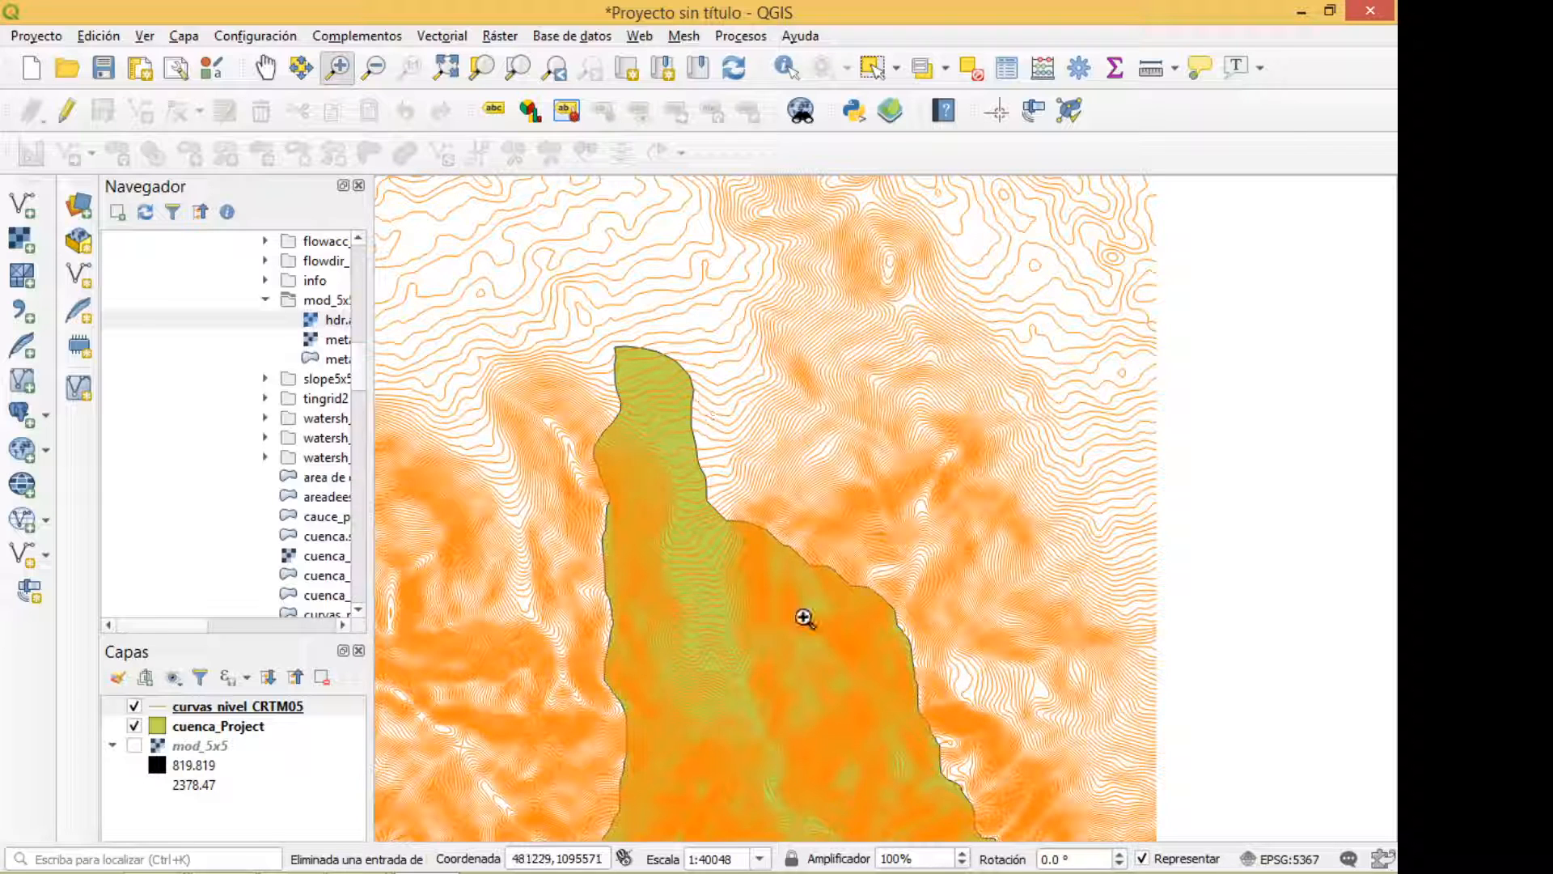
drag(804, 617, 711, 356)
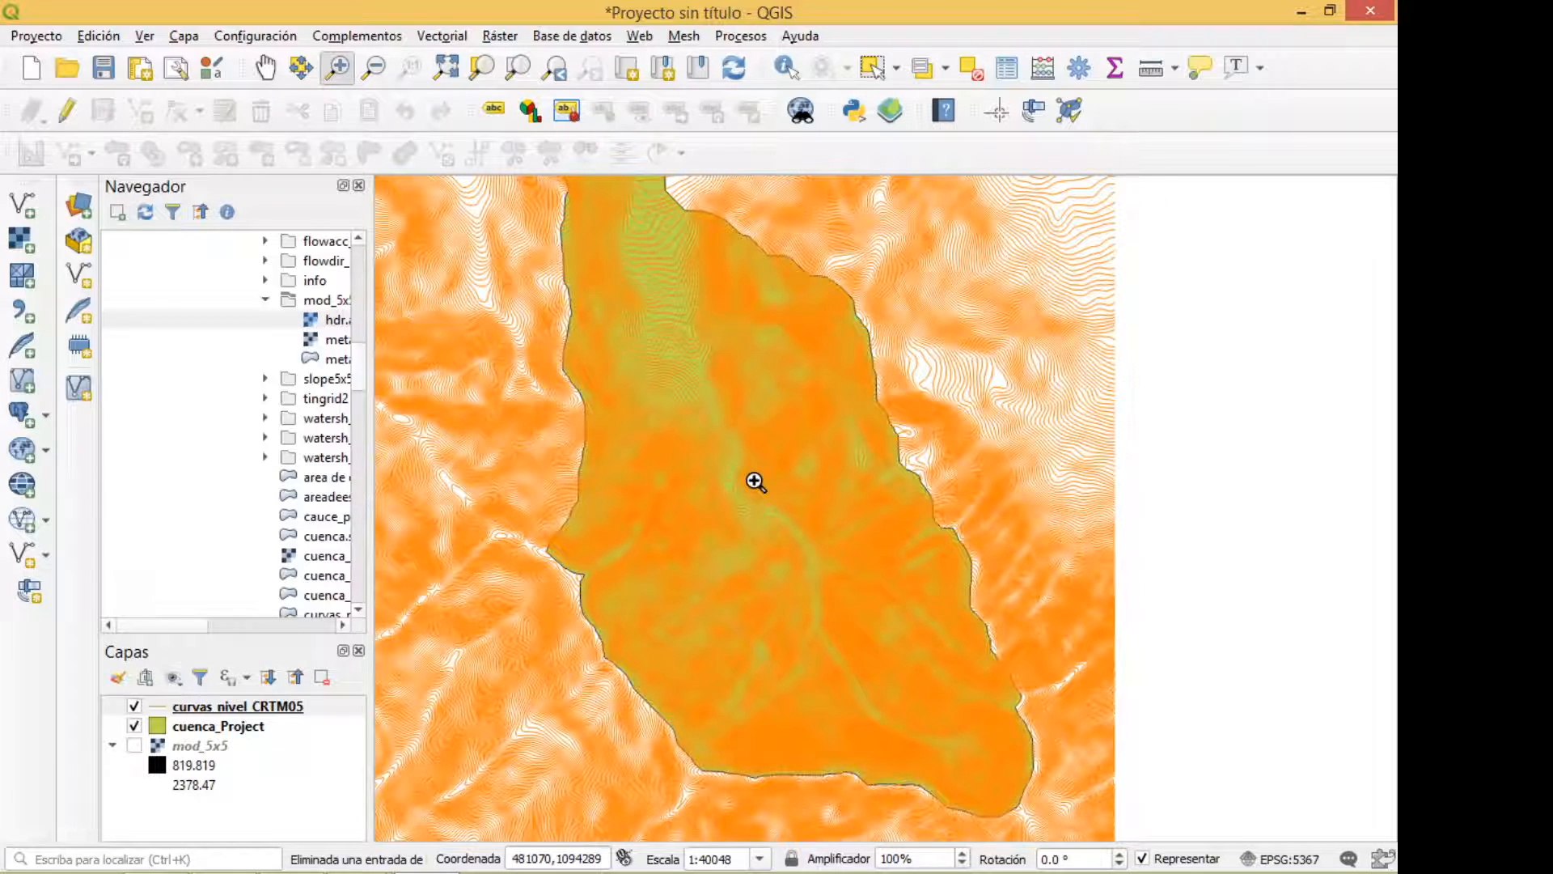
Step: Inspect the contour lines inside the basin and along its eastern boundary, ending with an overview of the basin
scroll(754, 481, up, 1)
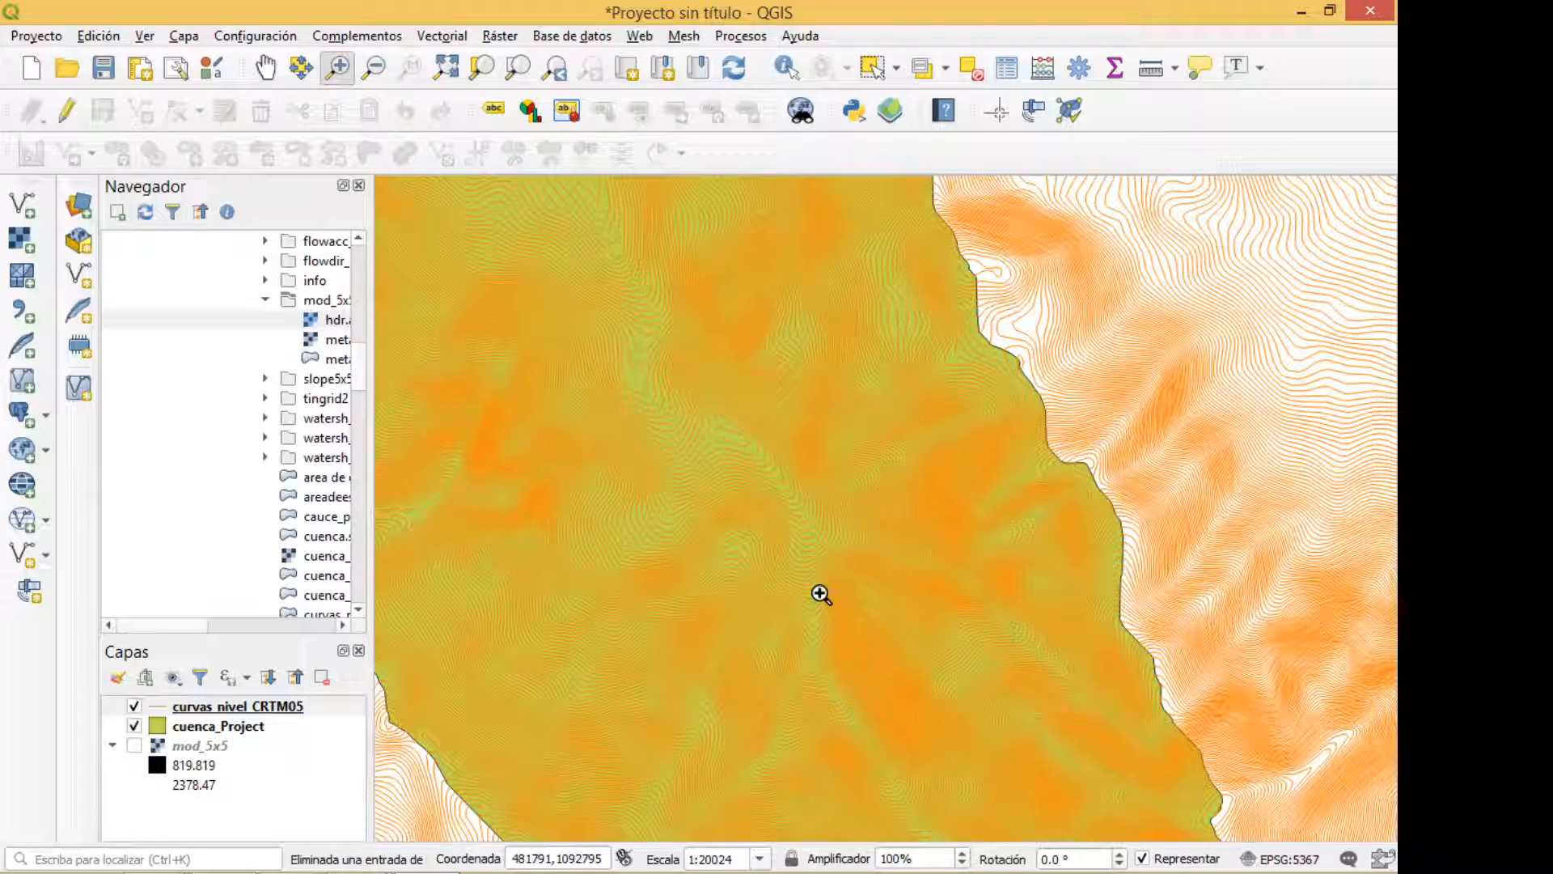
click(1022, 494)
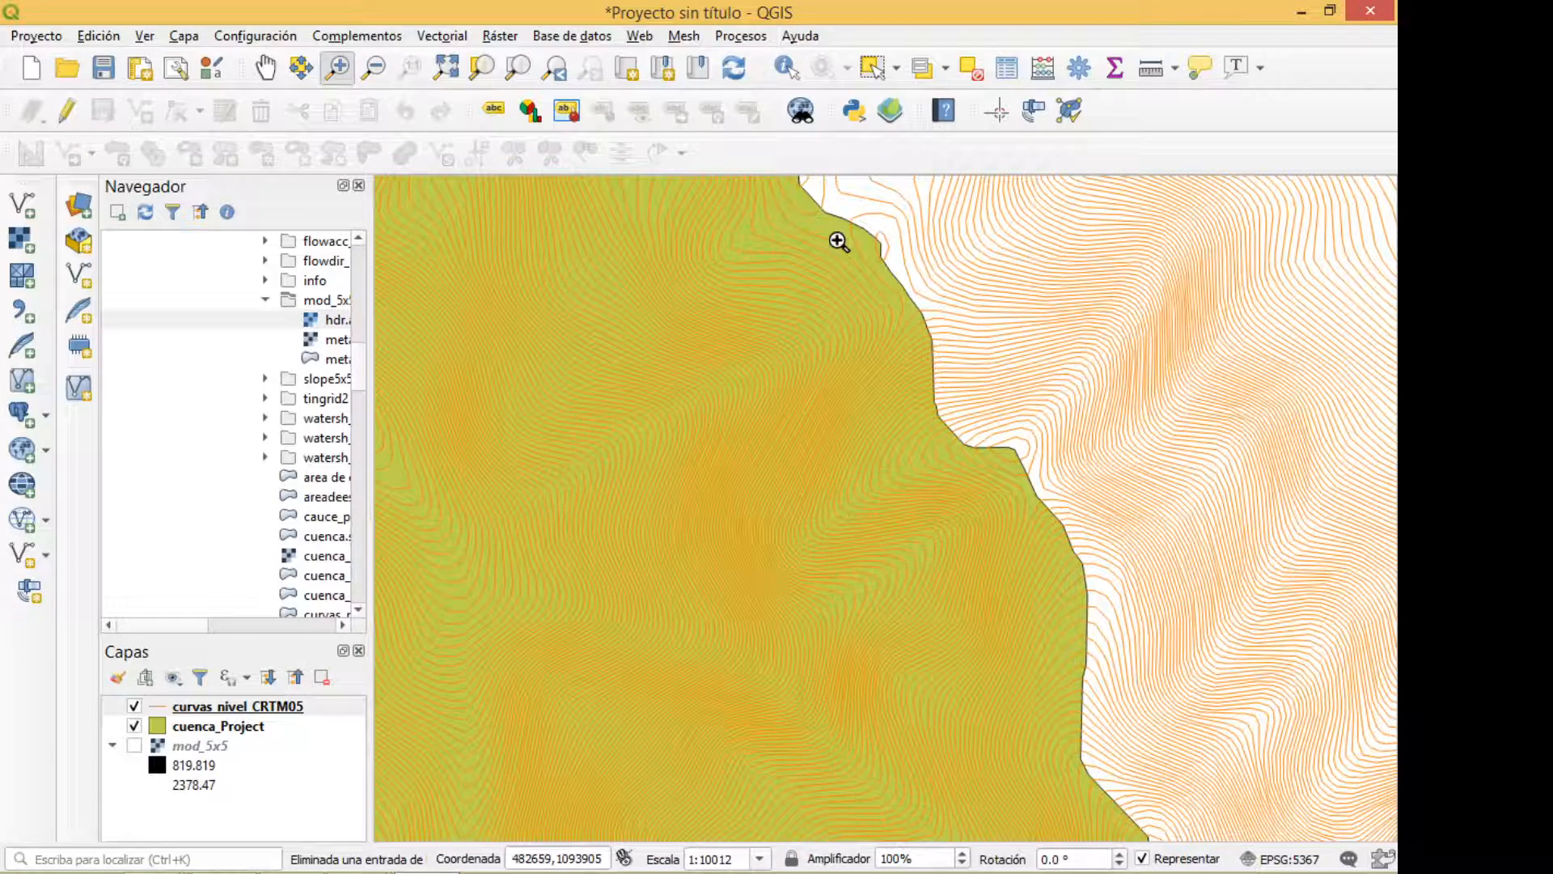
drag(838, 241, 1080, 720)
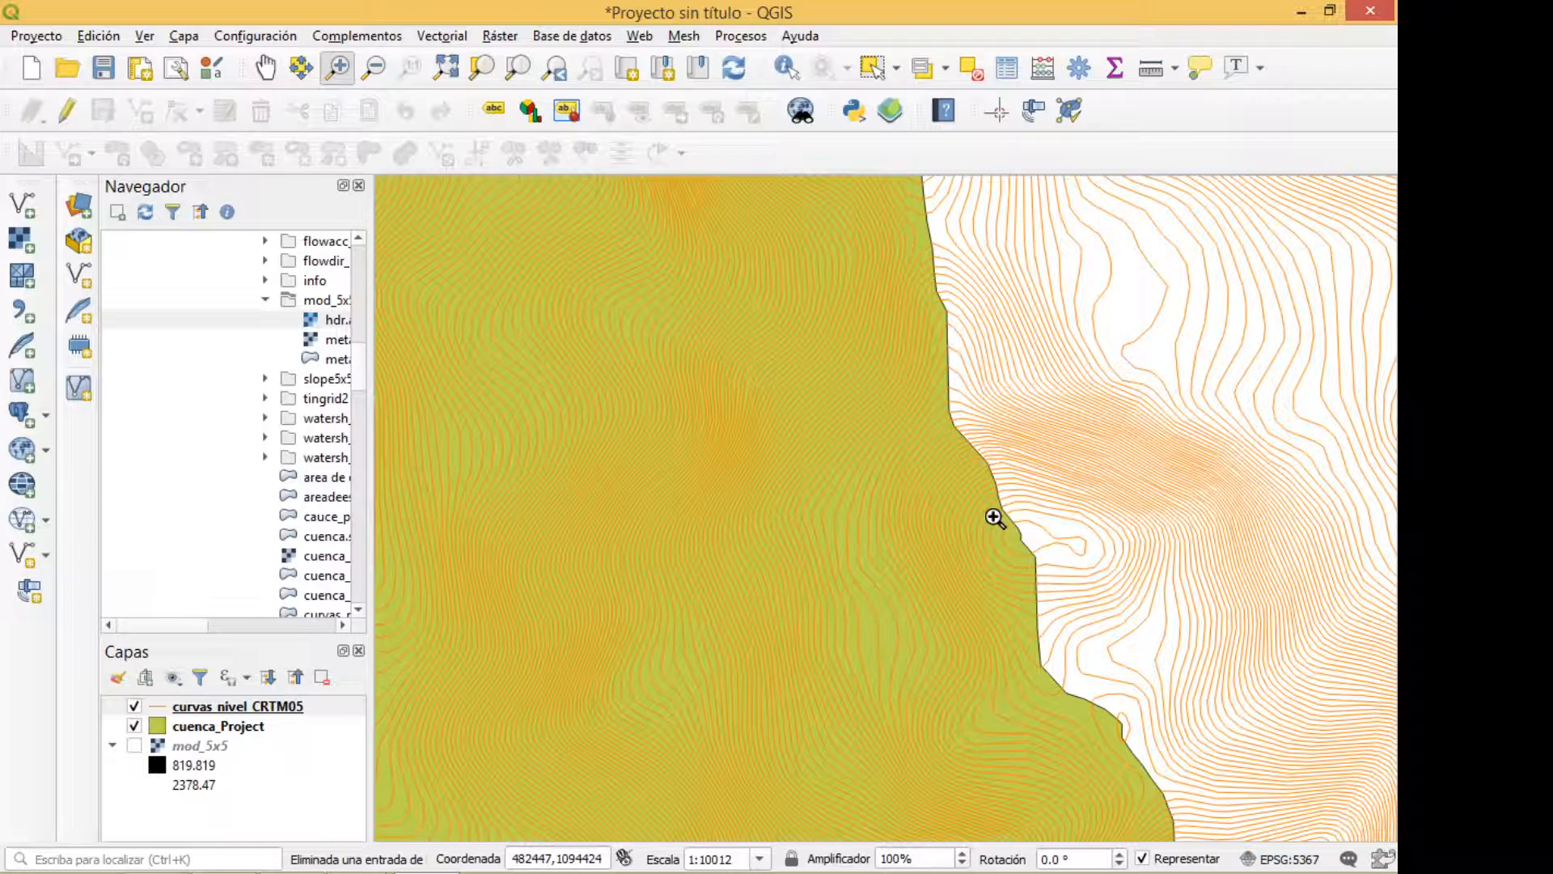
click(999, 582)
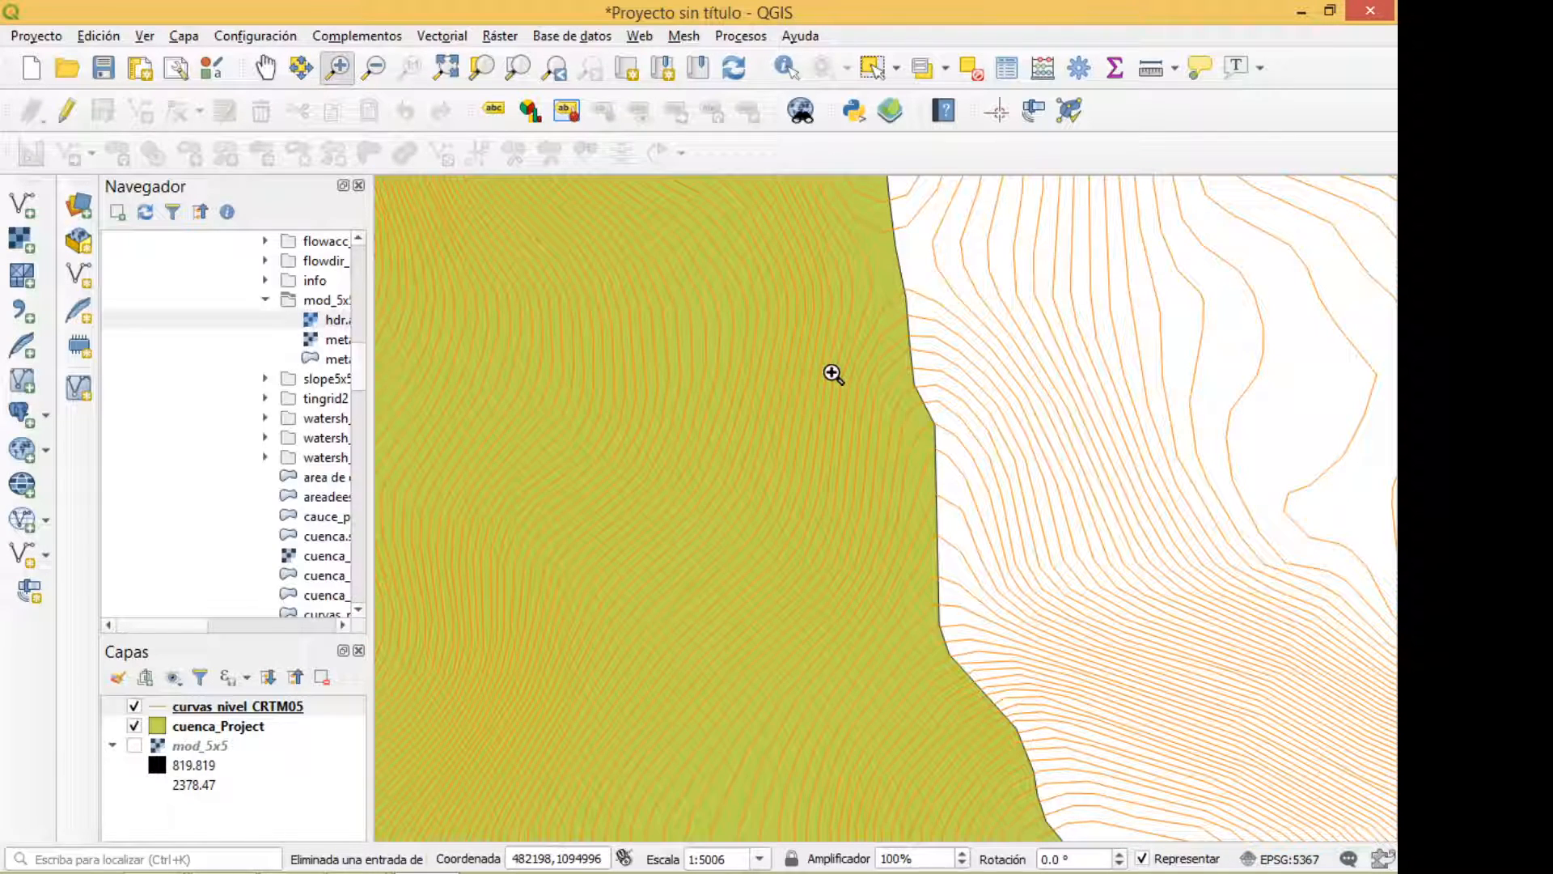
scroll(832, 373, down, 2)
drag(493, 274, 996, 527)
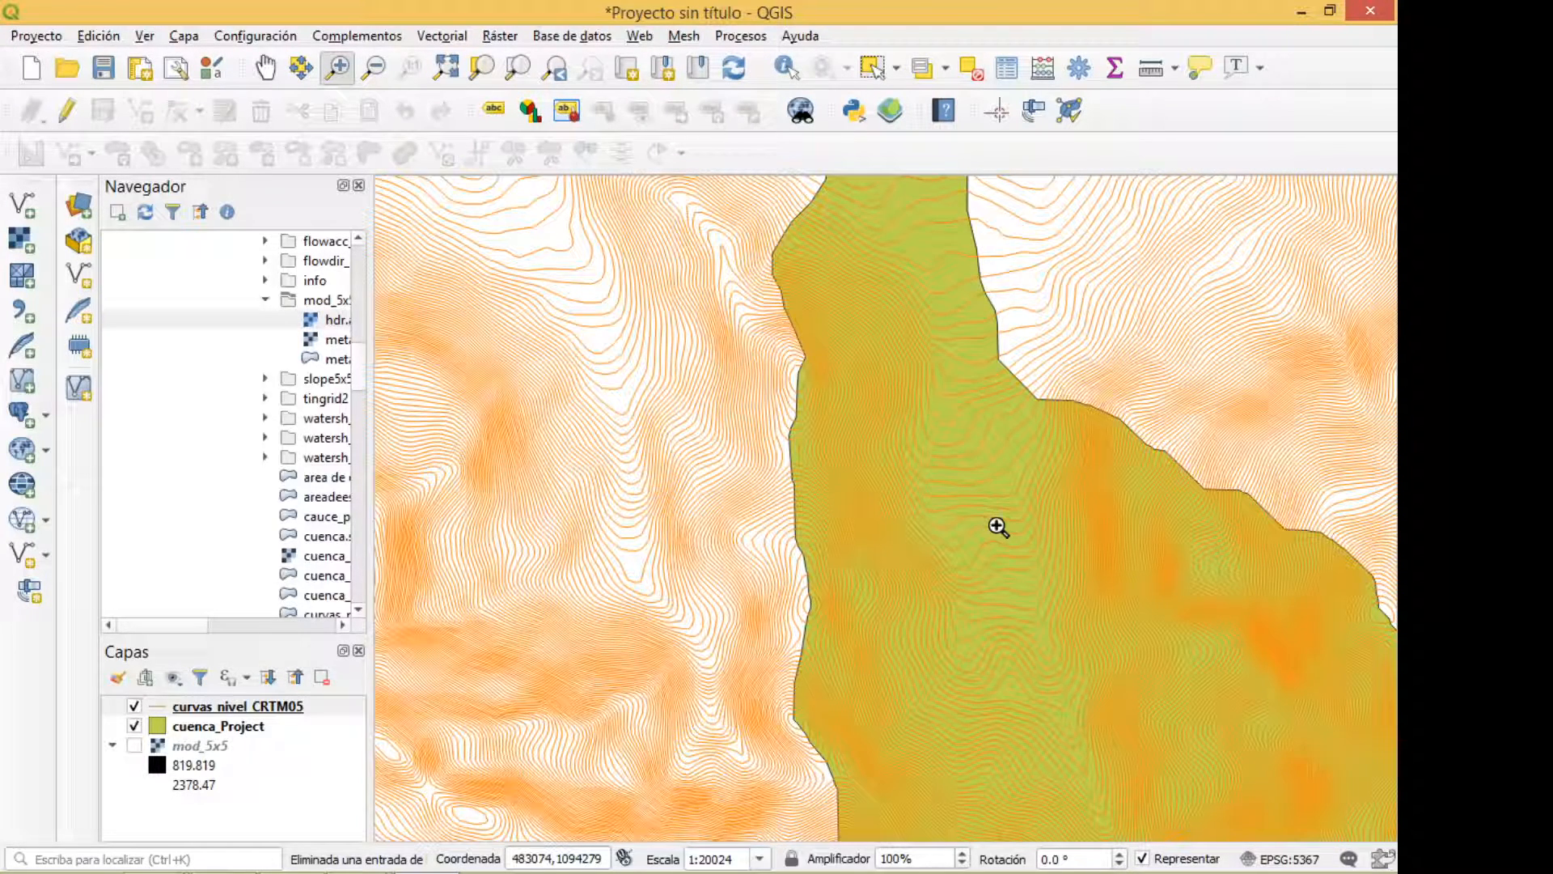
scroll(998, 527, down, 1)
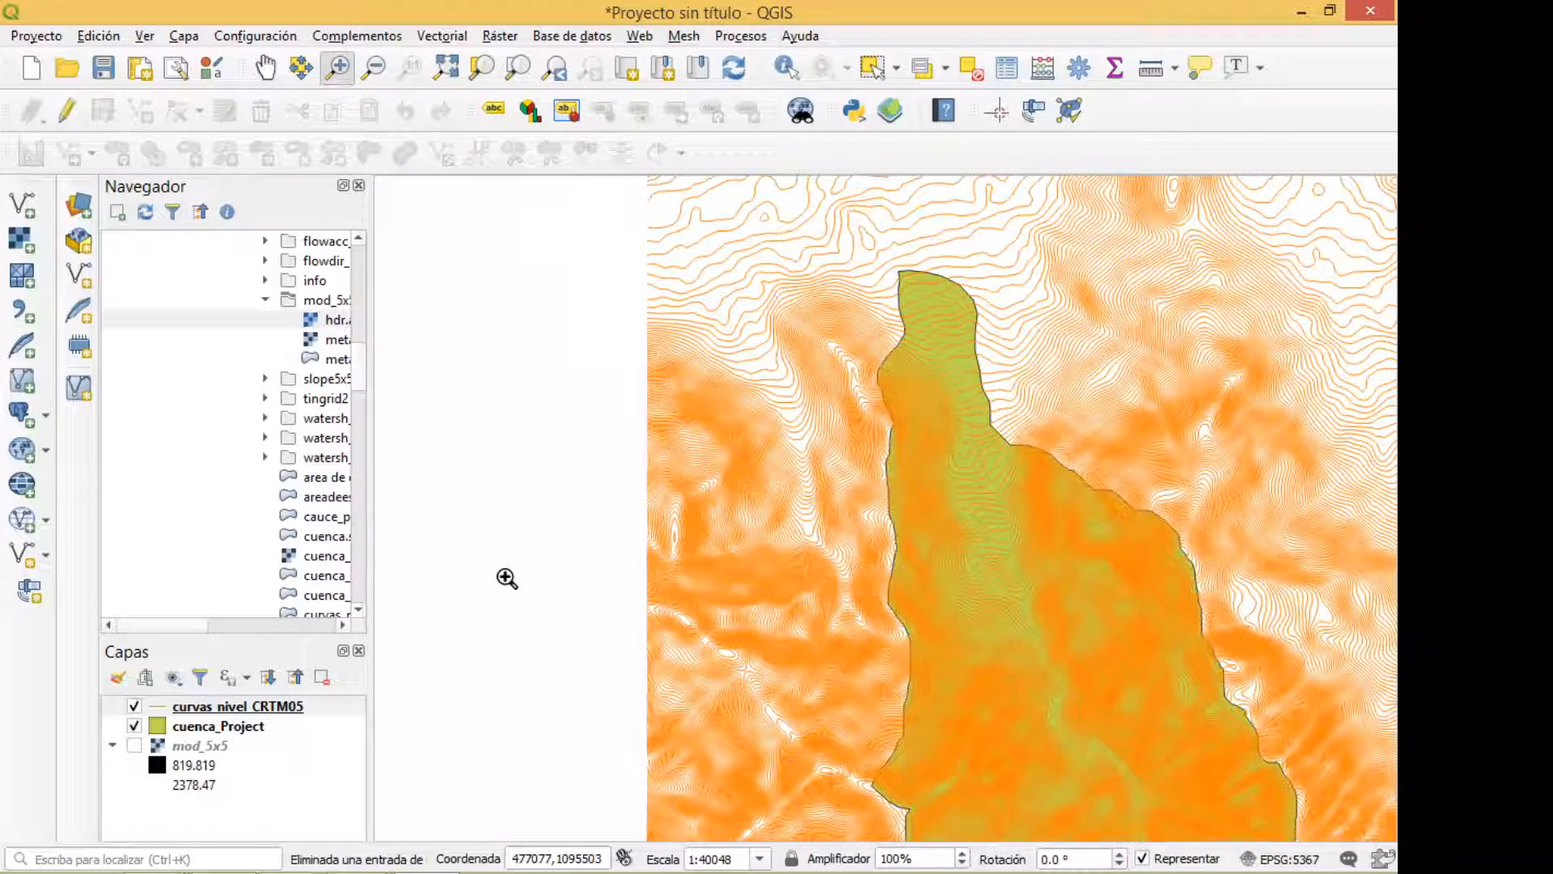
drag(934, 672, 790, 551)
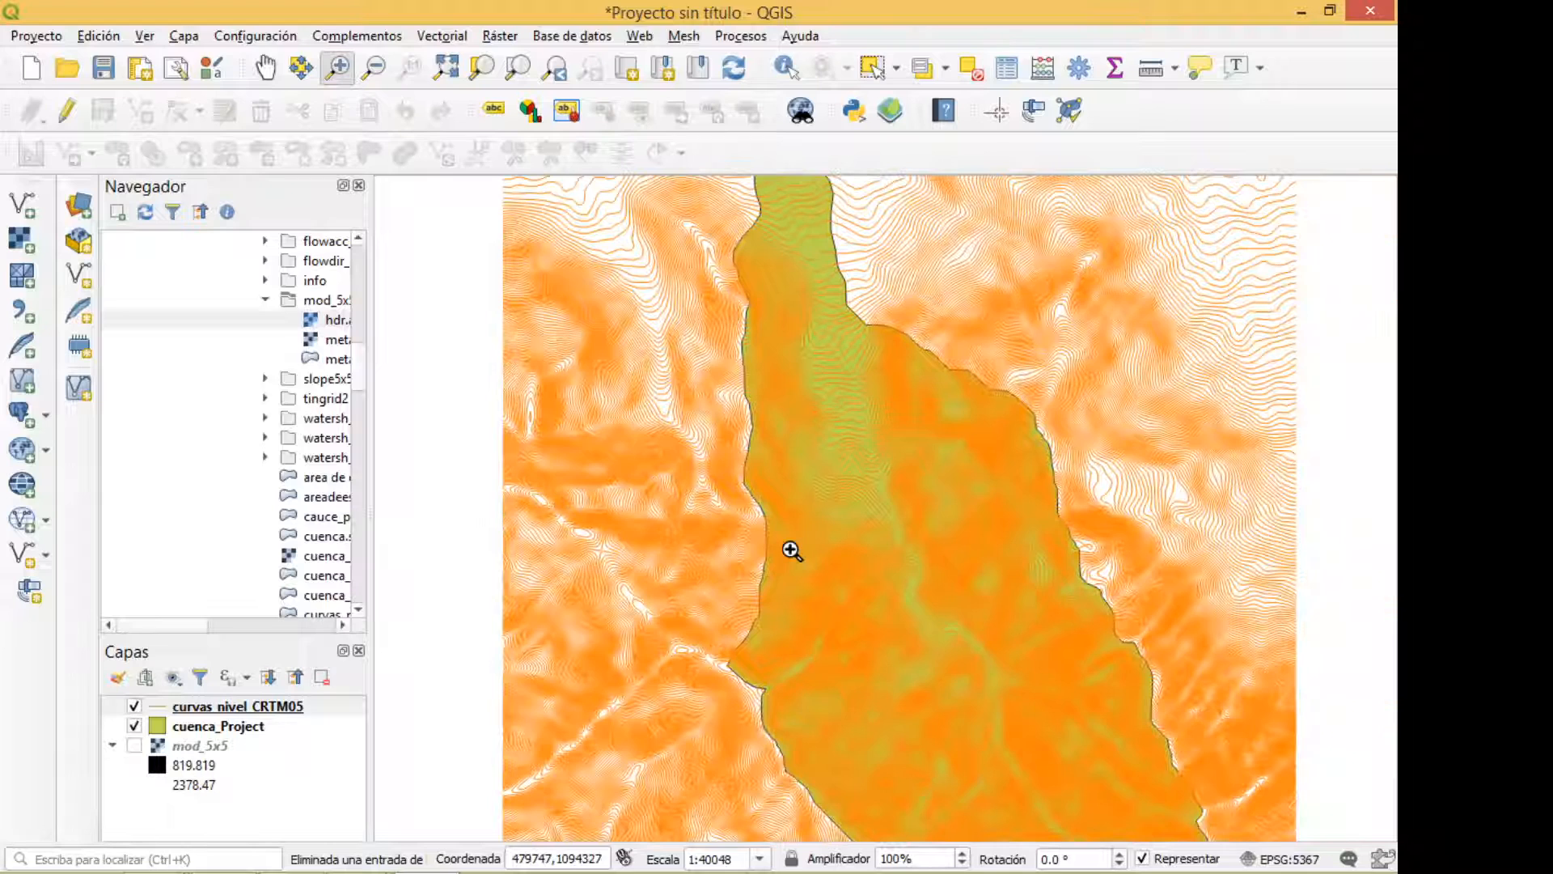
drag(891, 598, 828, 576)
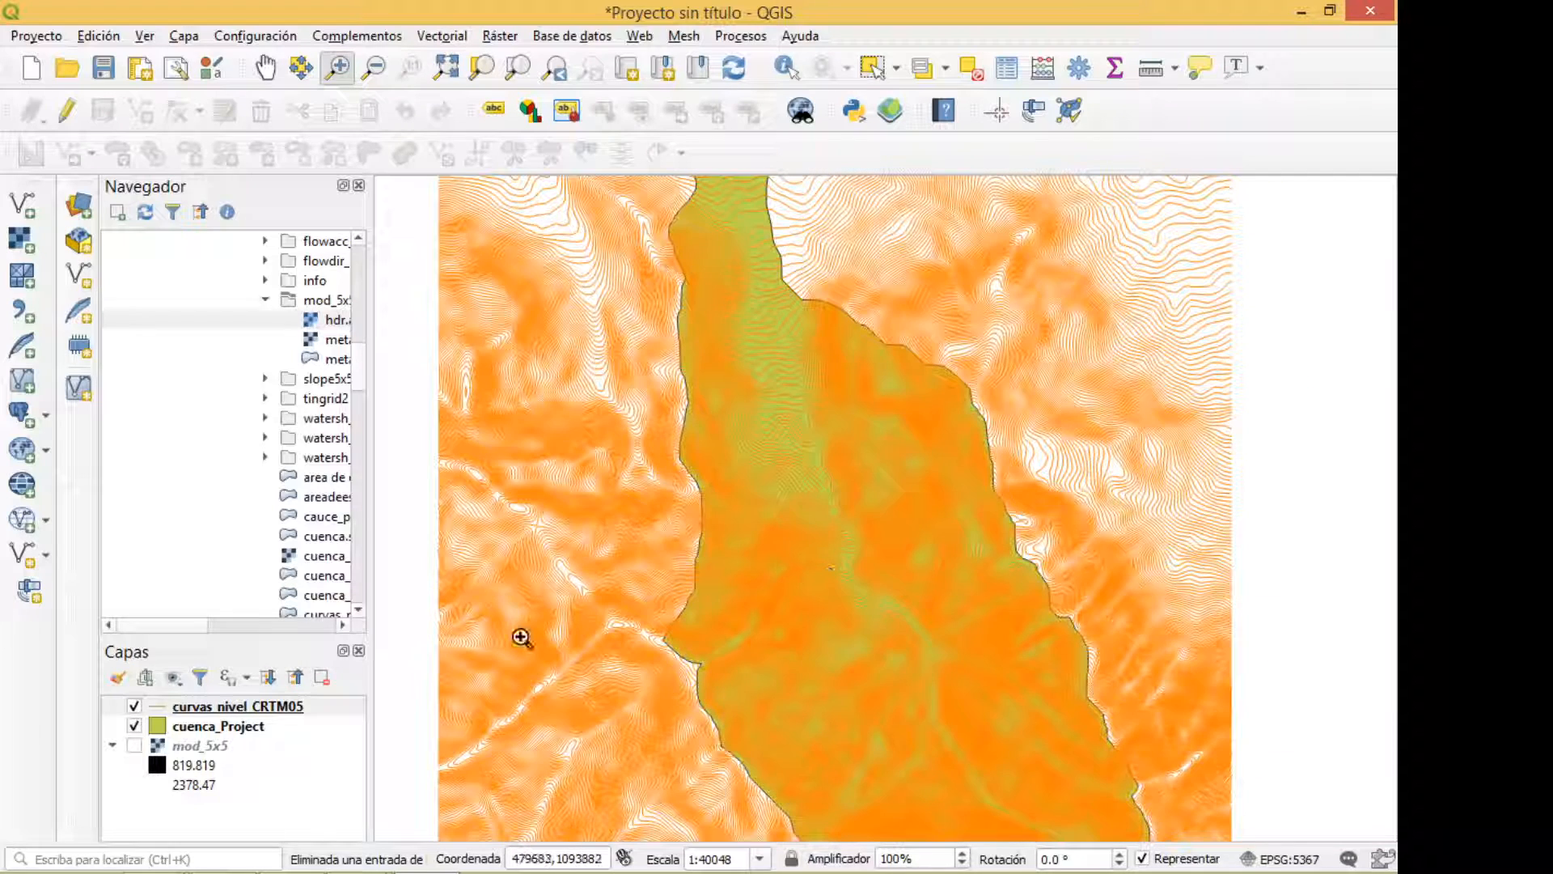
Step: Switch the curvas_nivel_CRTM05 layer off and on to compare the contours' extent with the basin polygon
click(135, 706)
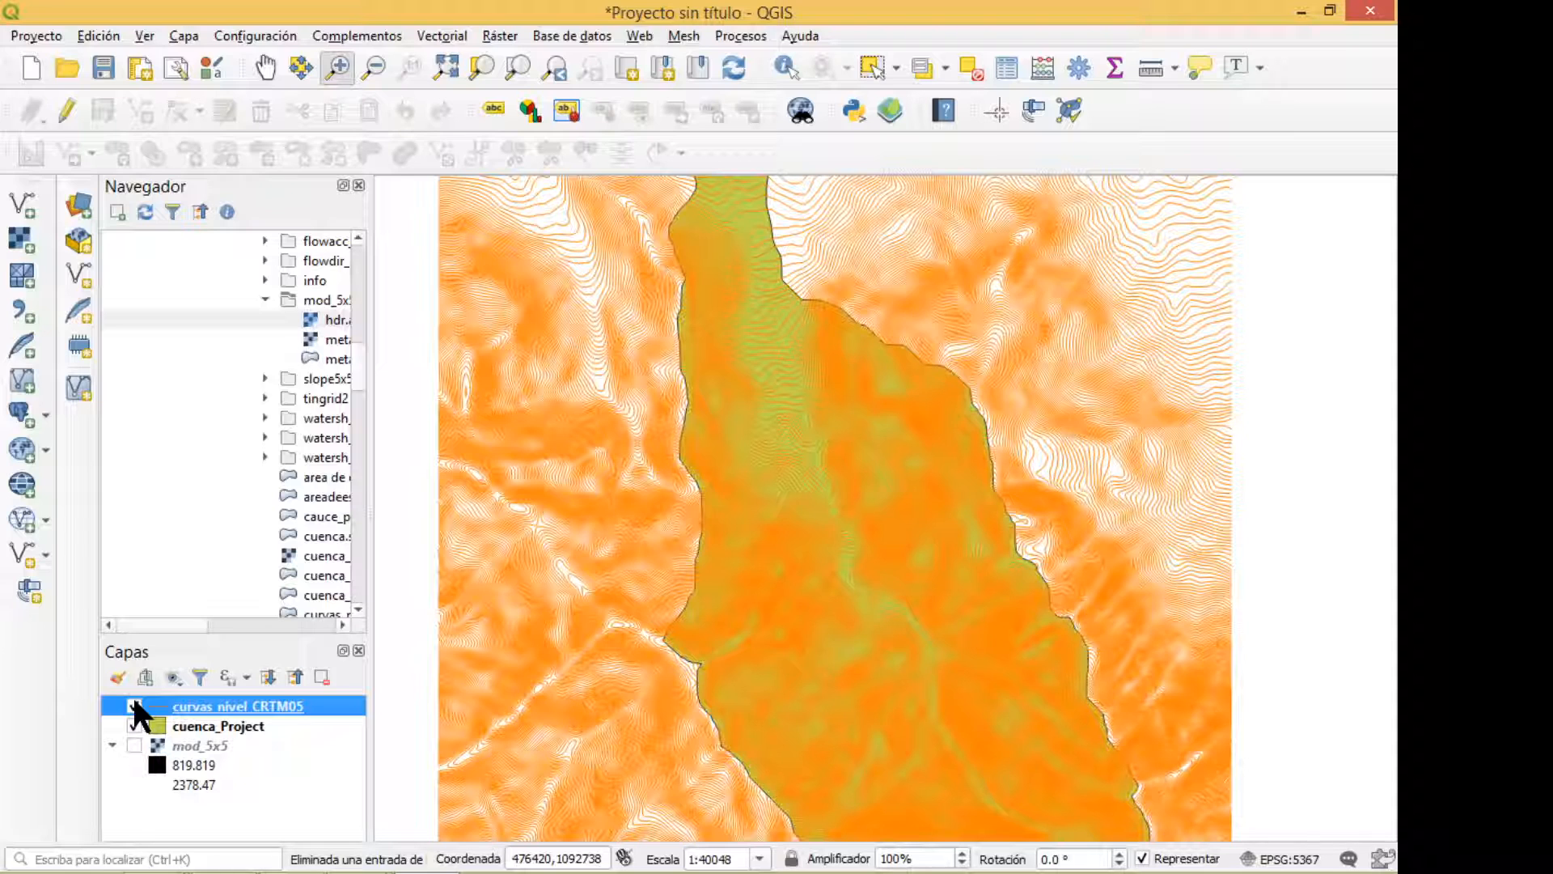
click(135, 706)
click(135, 705)
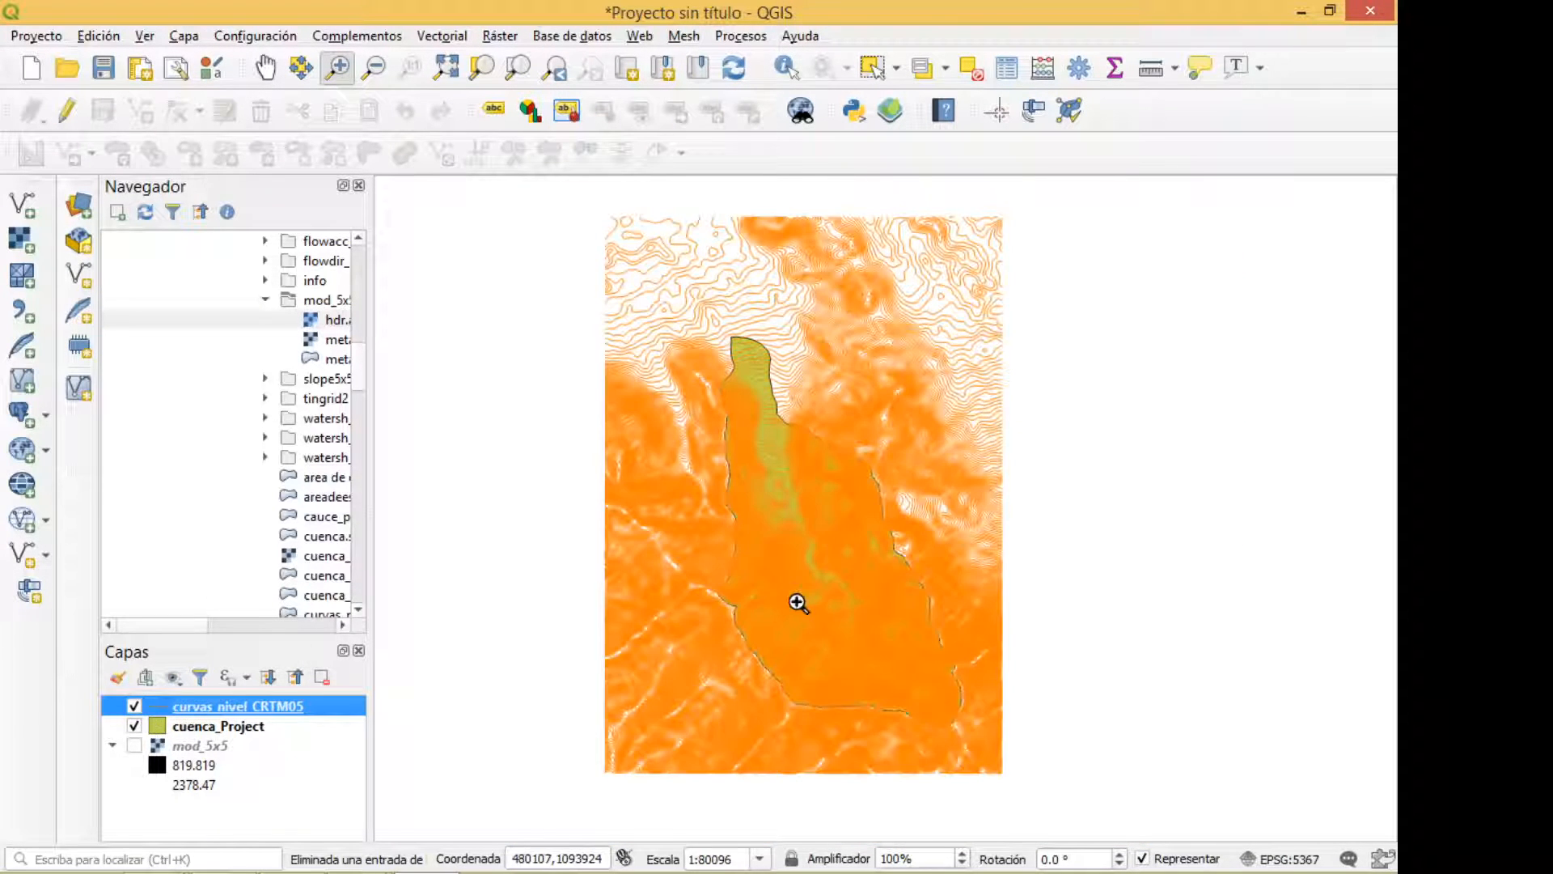
Step: Hide the curvas_nivel_CRTM05 layer and open the attribute table of the cuenca_Project layer
click(798, 603)
key(space)
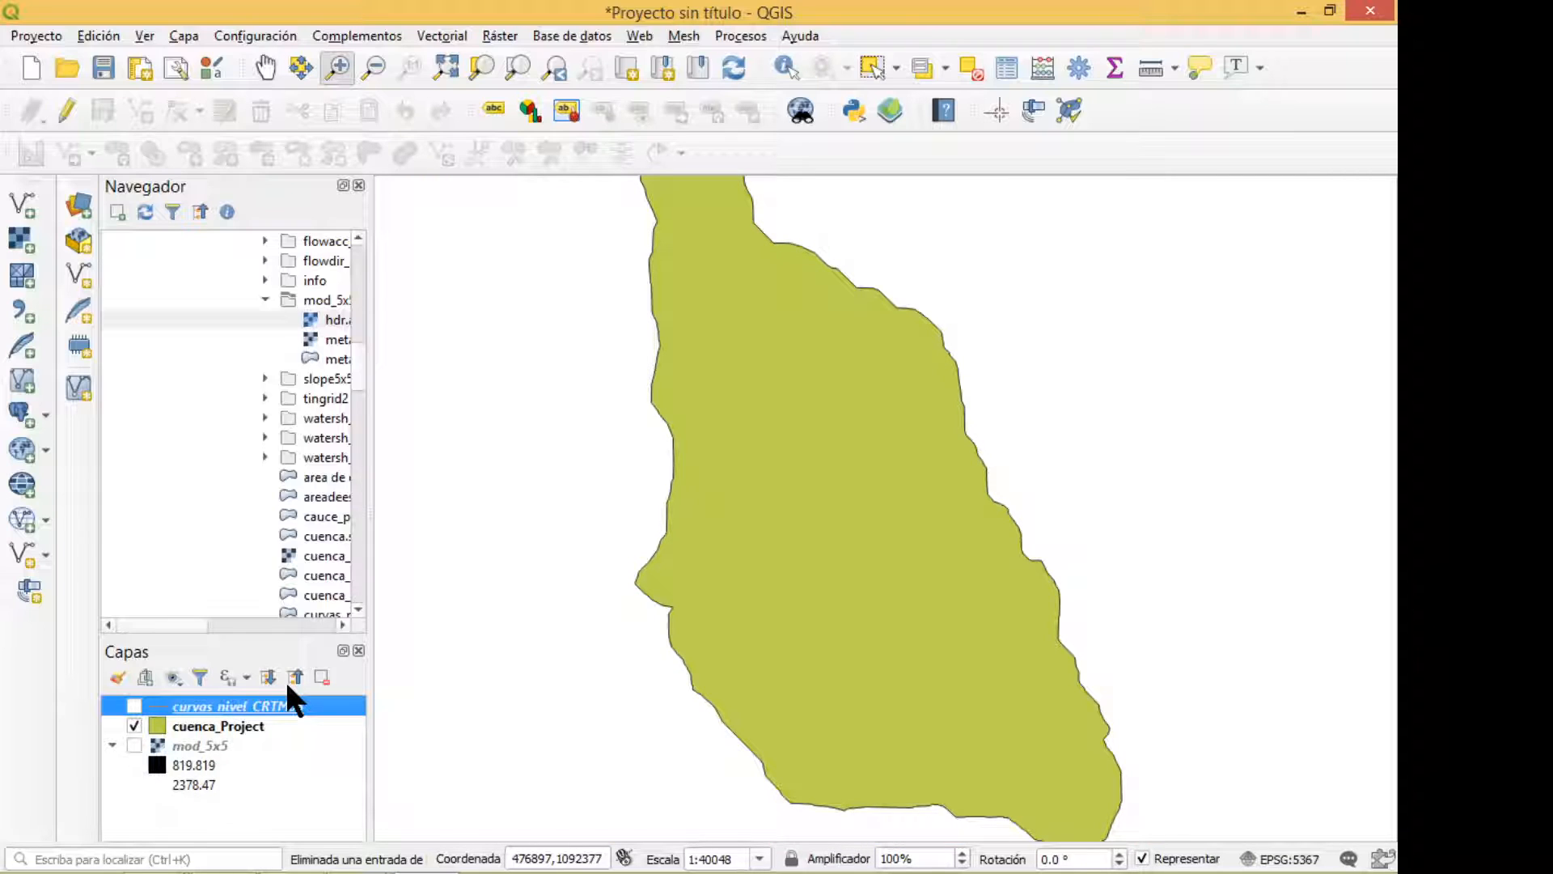
right_click(182, 728)
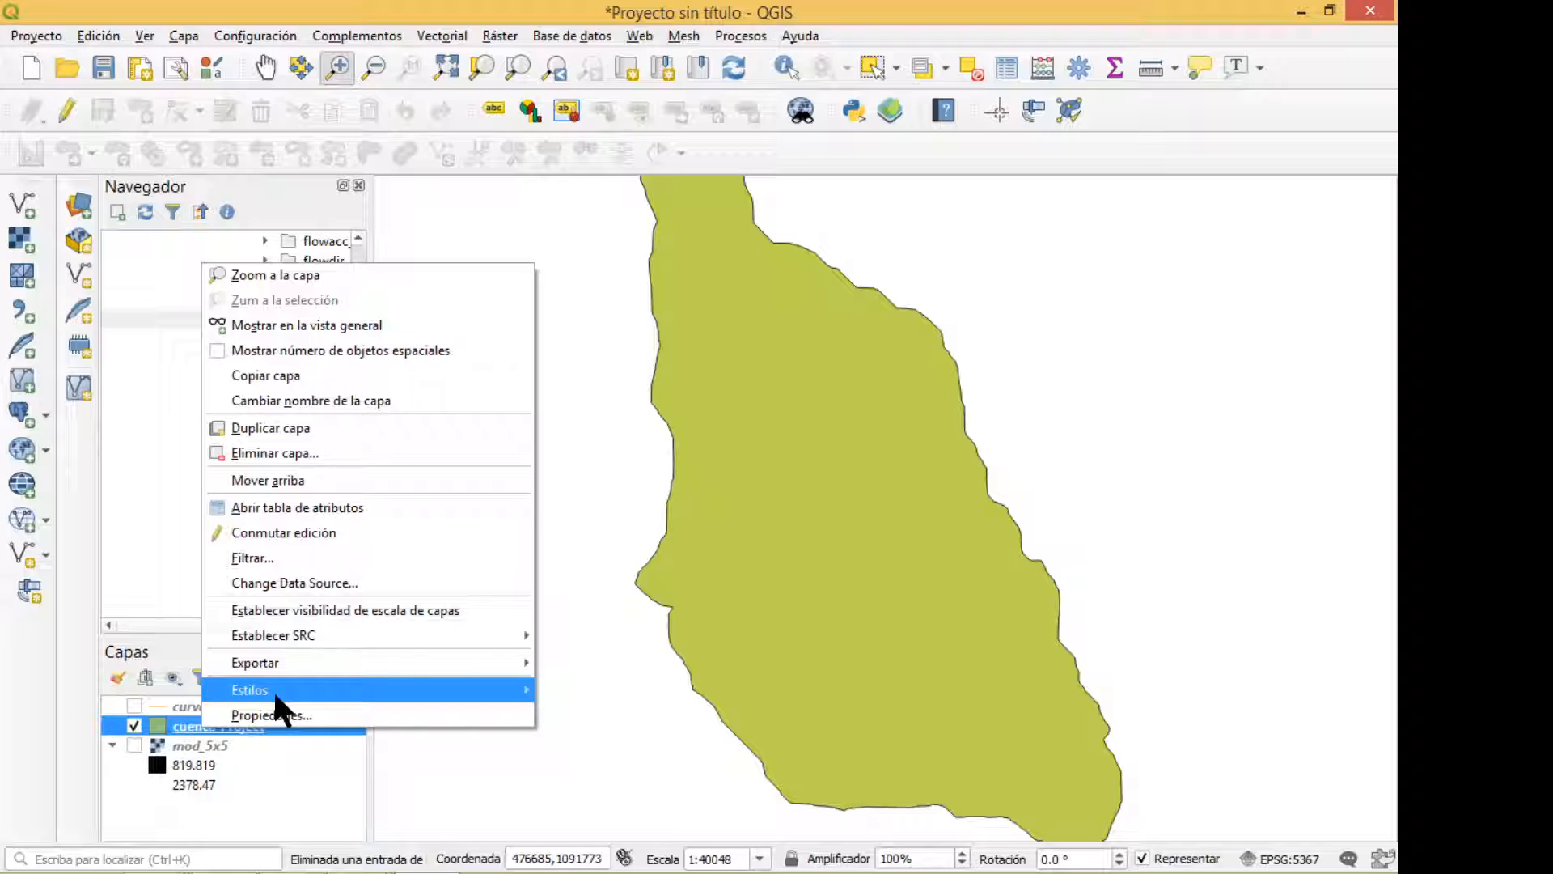
click(353, 506)
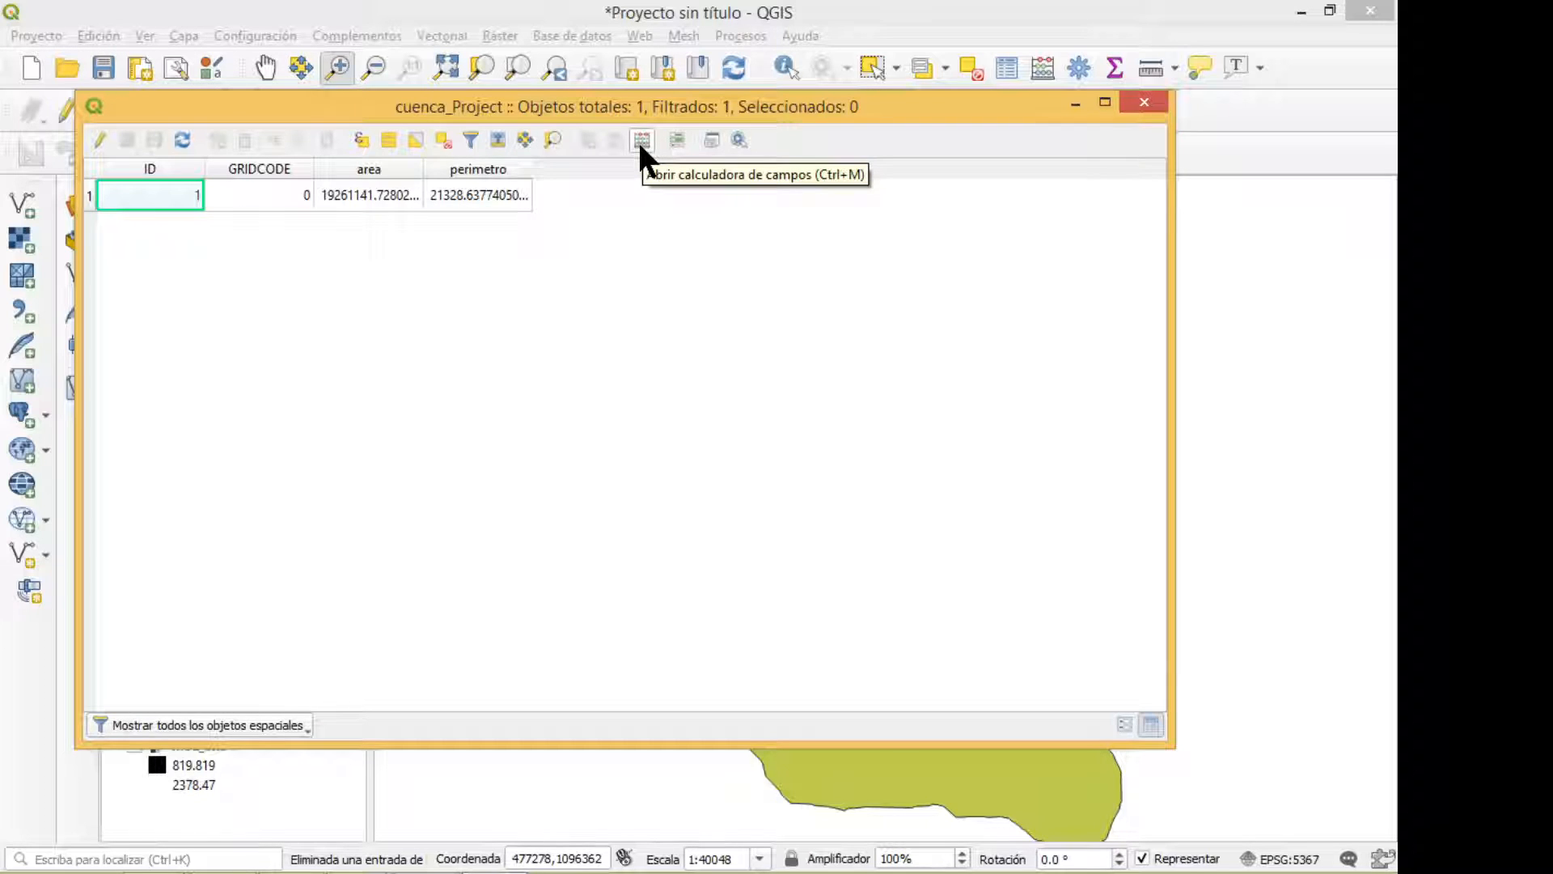
Step: Set up a new text (Texto) field named NOMBRE for cuenca_Project in the field calculator
click(641, 140)
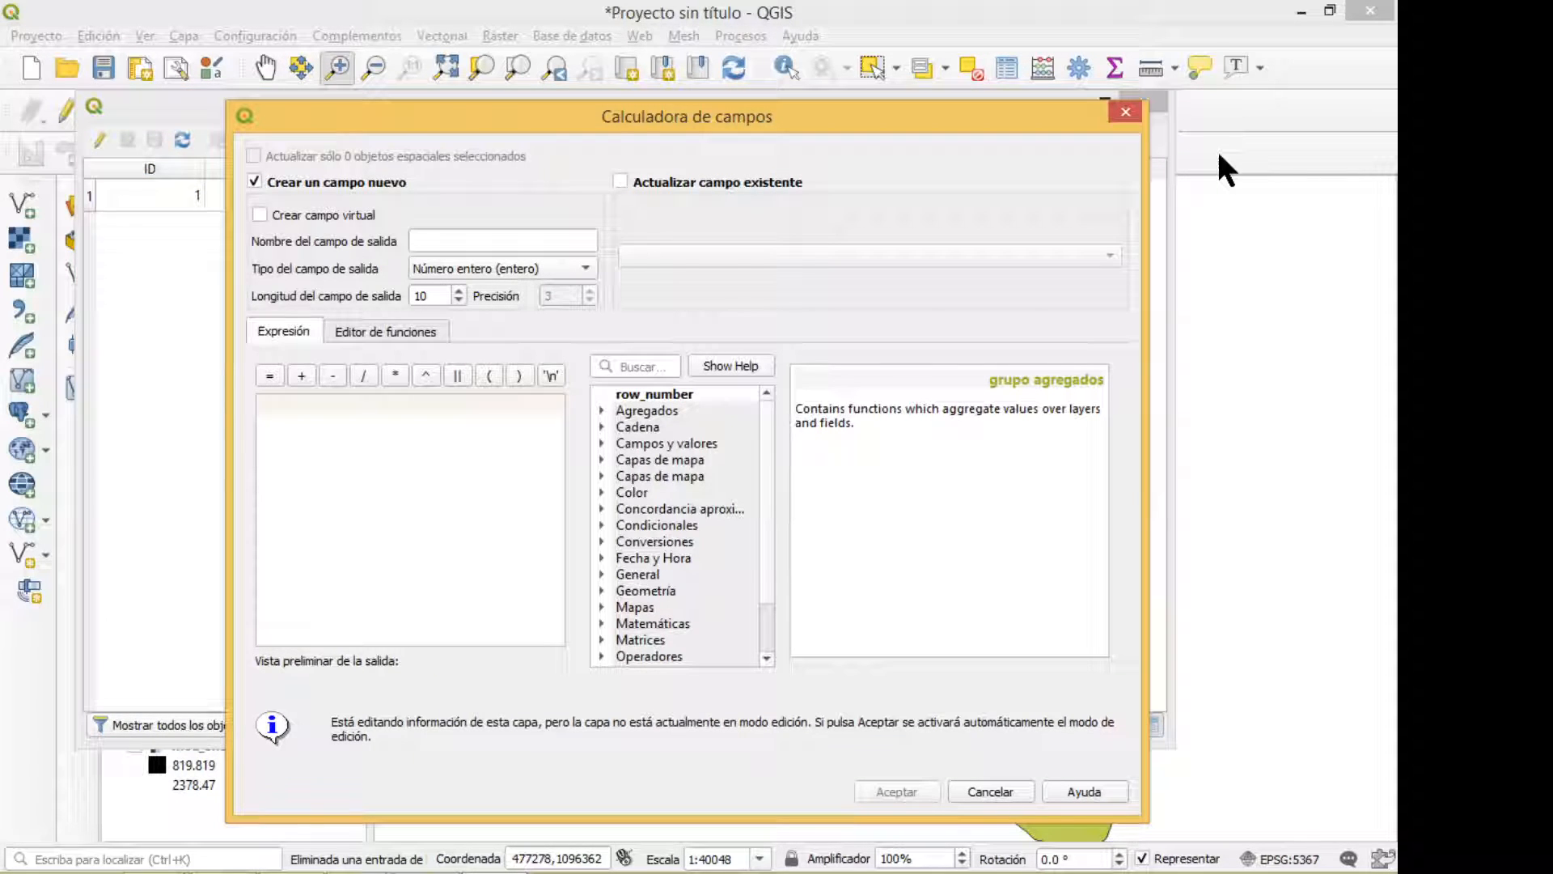
key(Escape)
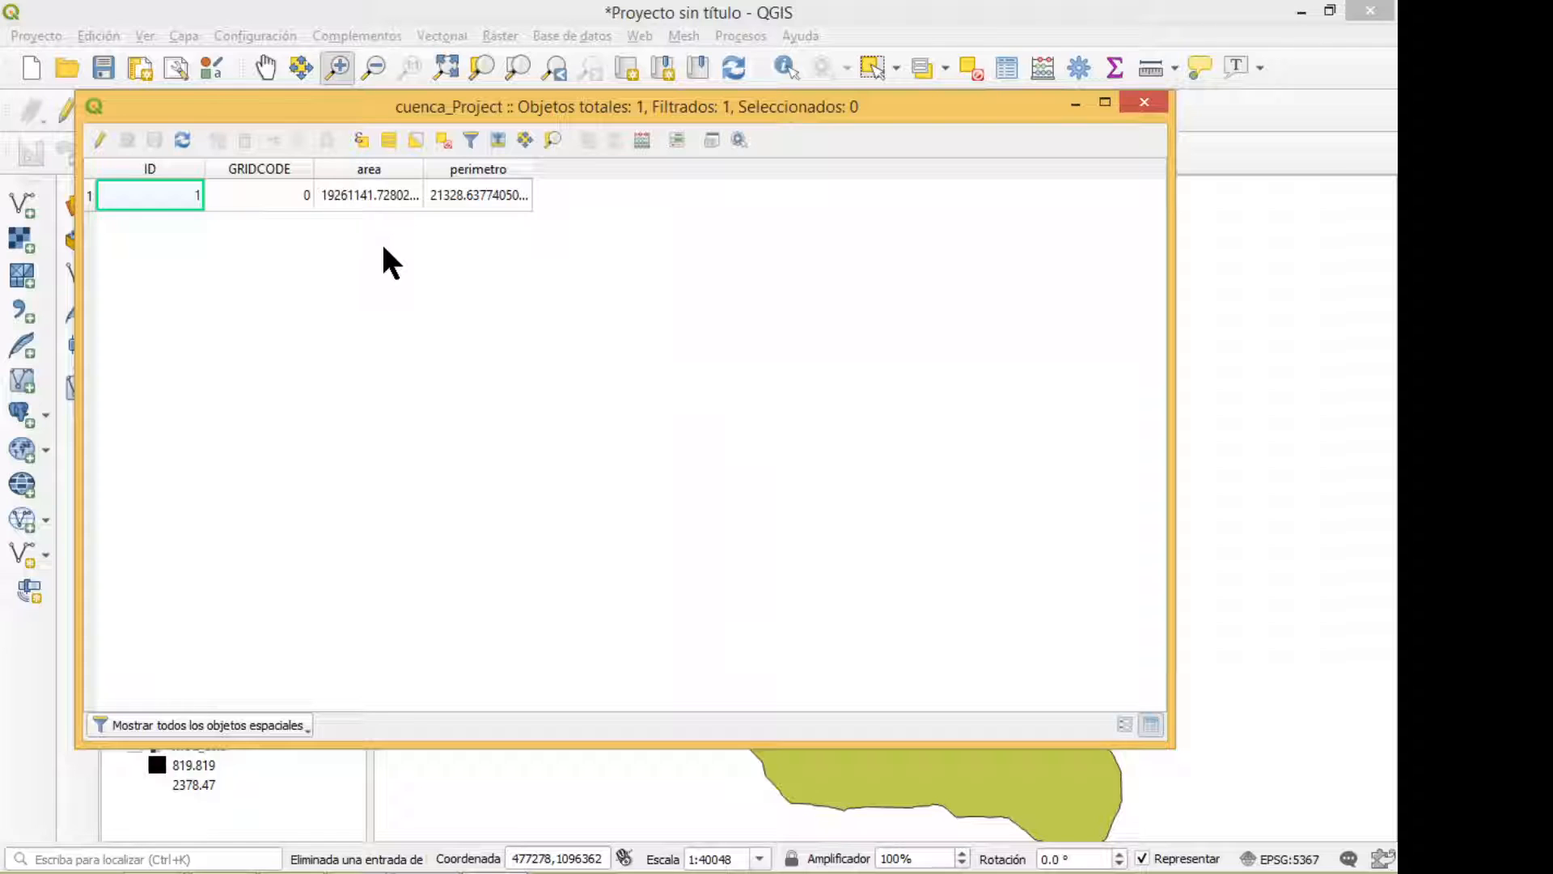
click(640, 141)
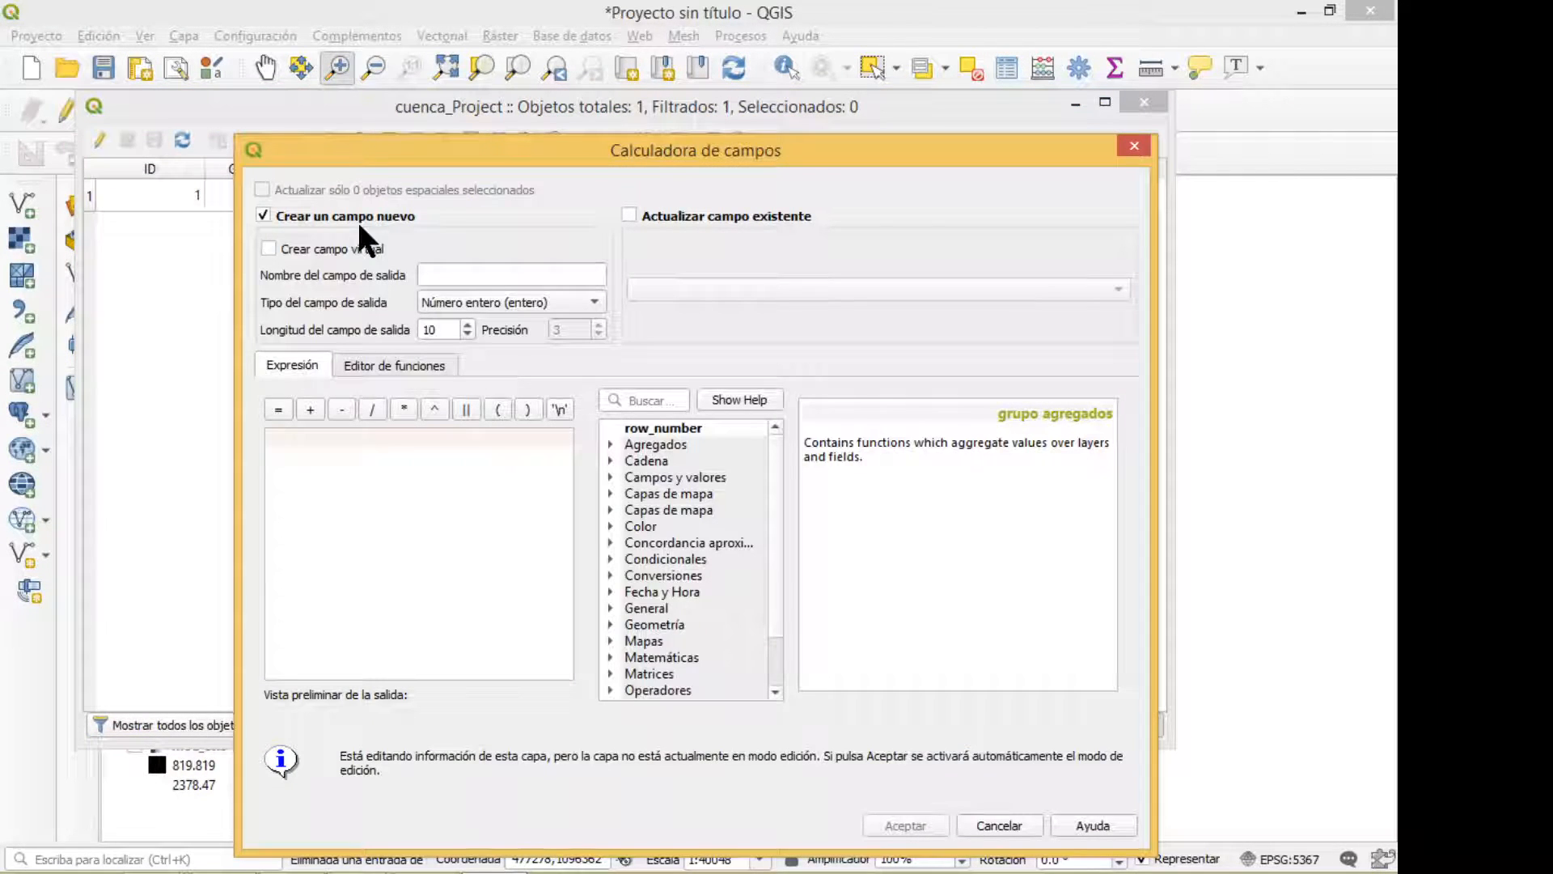
click(502, 275)
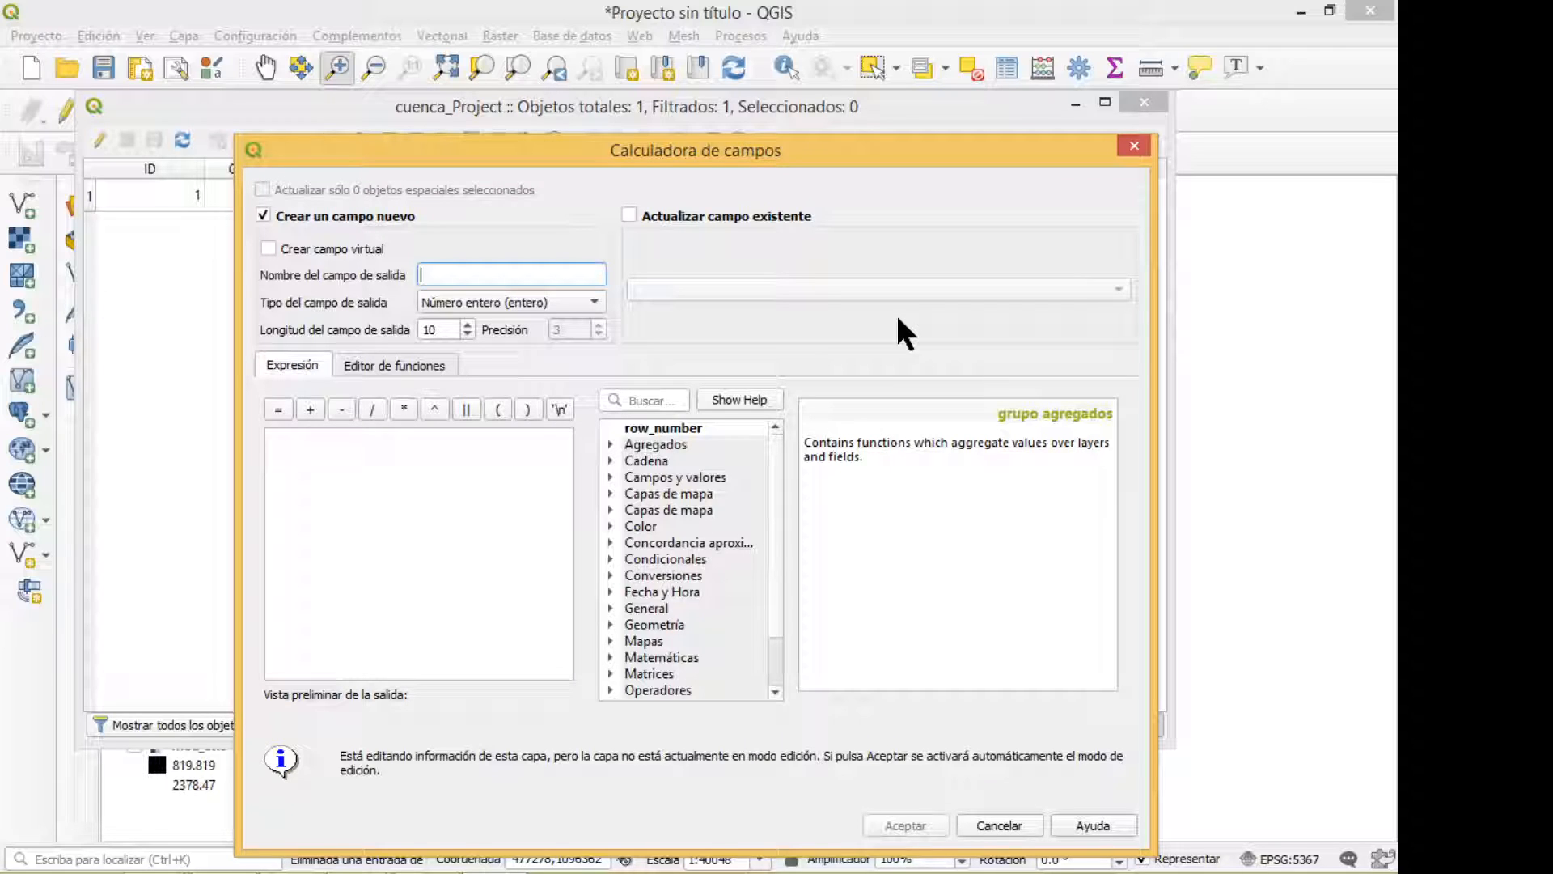
text(NOMBRE)
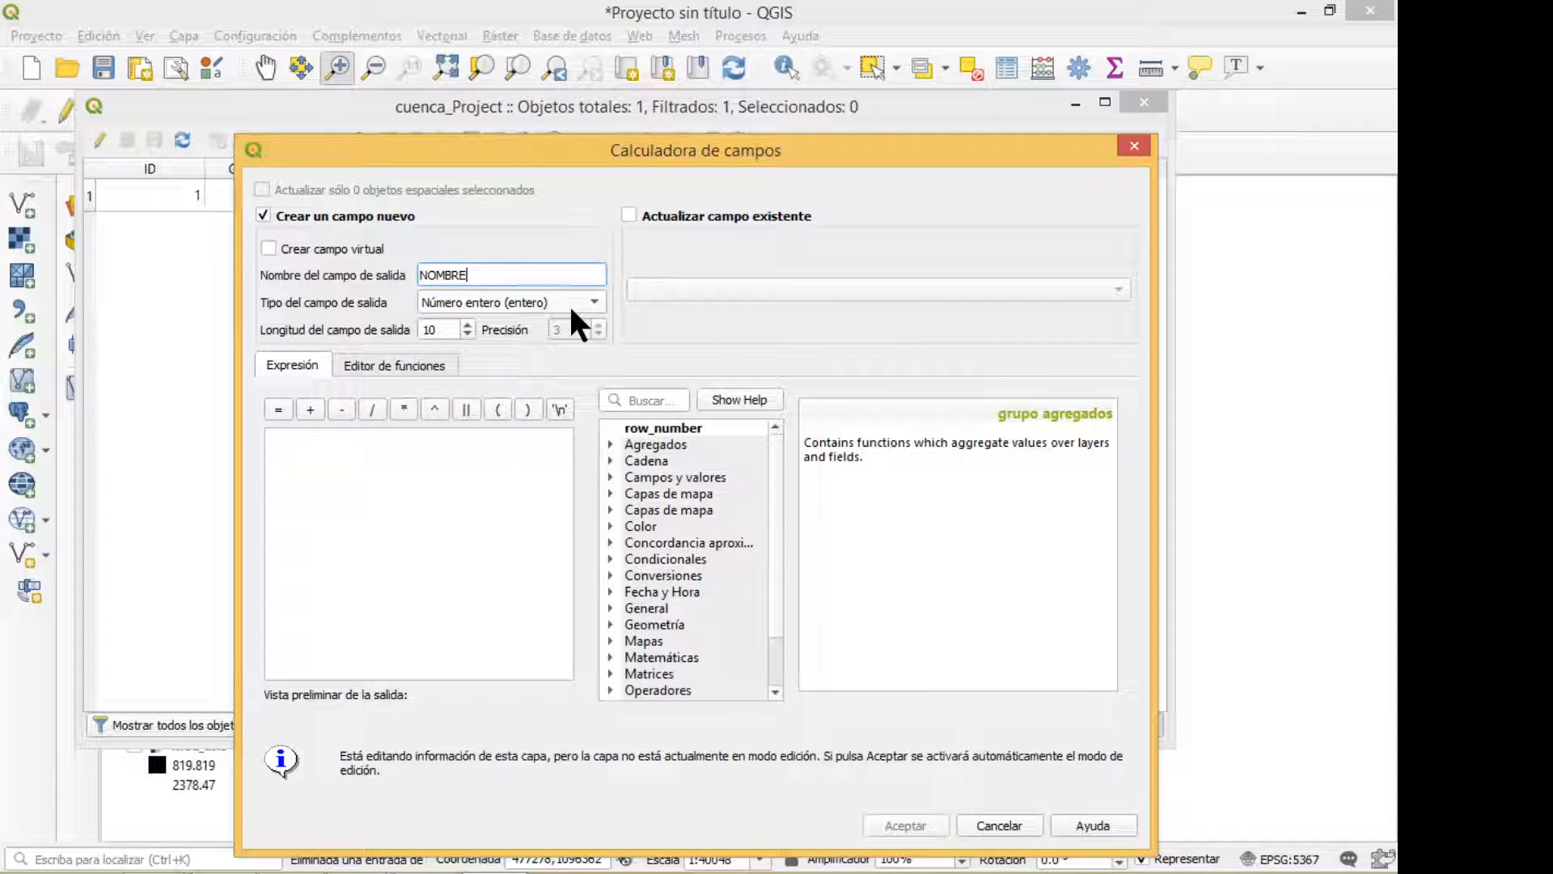
click(569, 303)
click(546, 372)
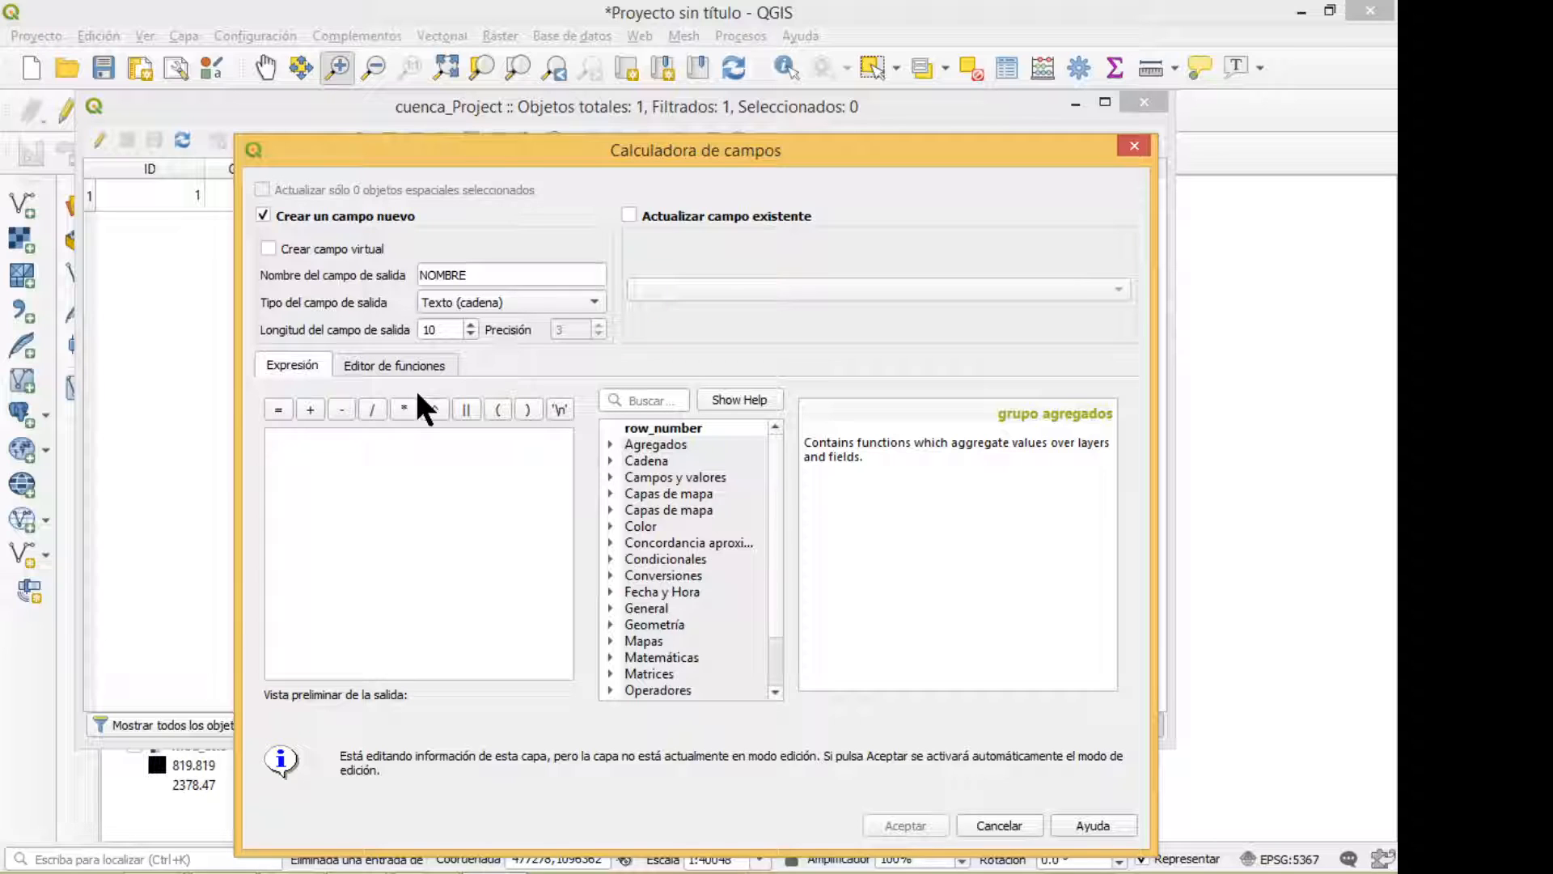
Step: Try RIO URUCA as the field's expression in double quotes, in single quotes and without quotes
click(429, 481)
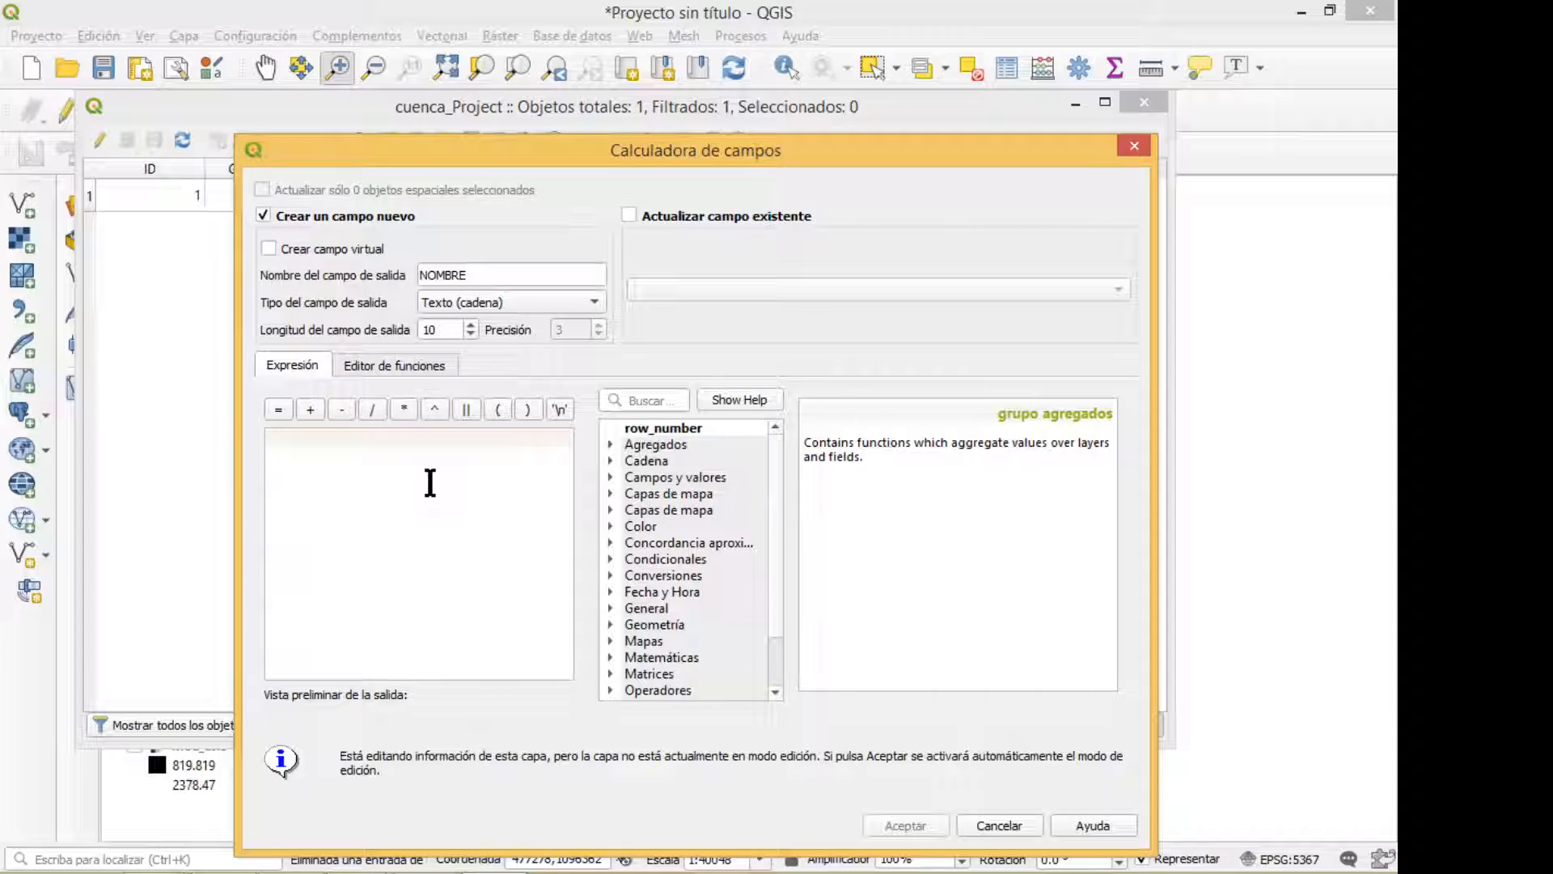
text("RIO UR)
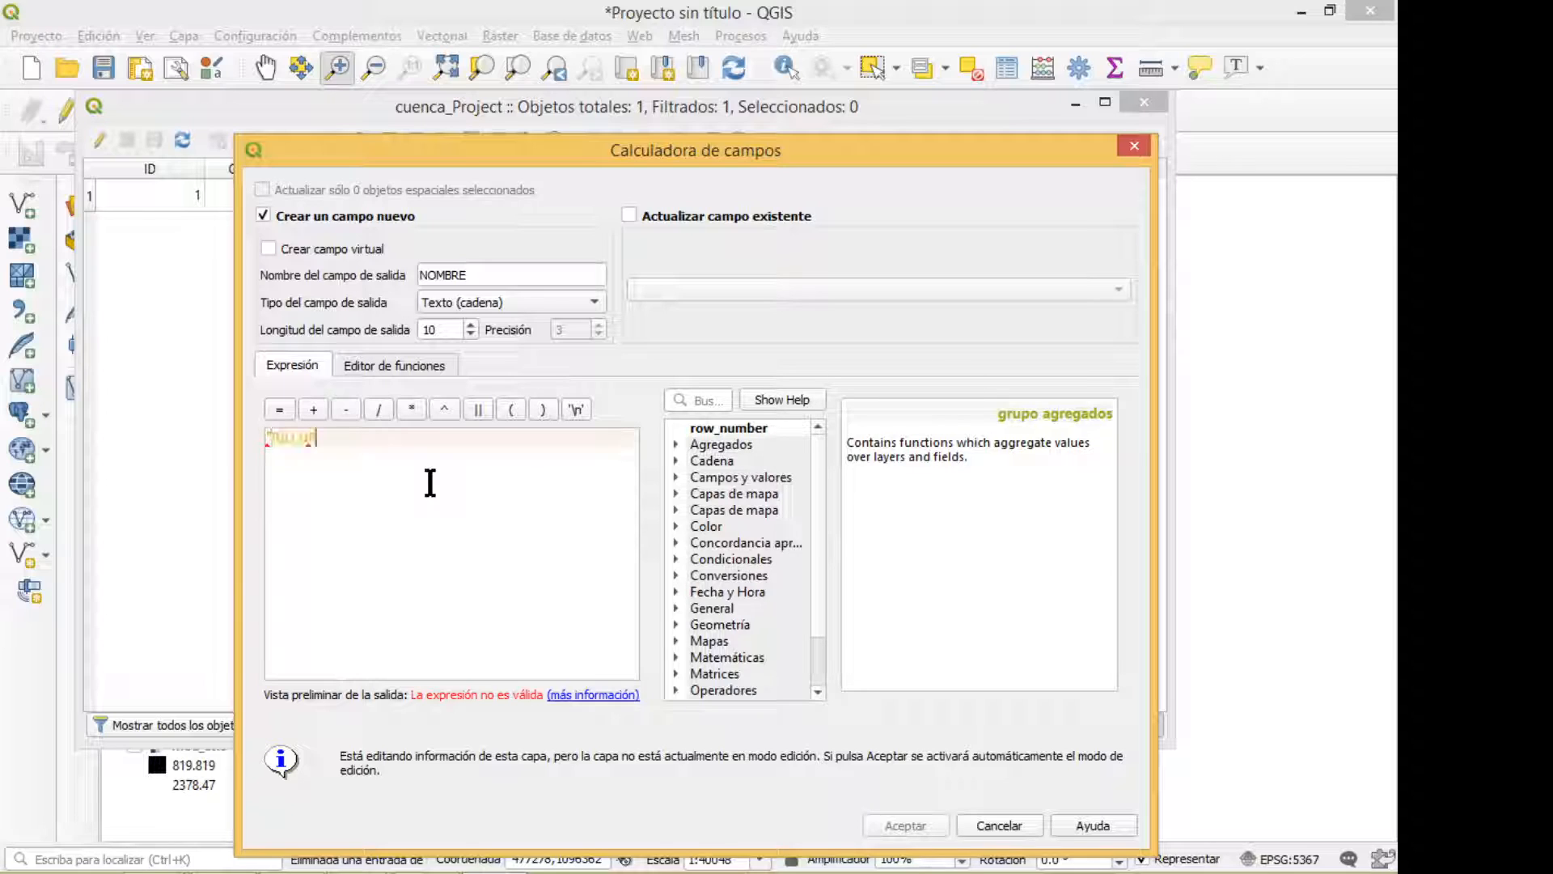
text(UCA")
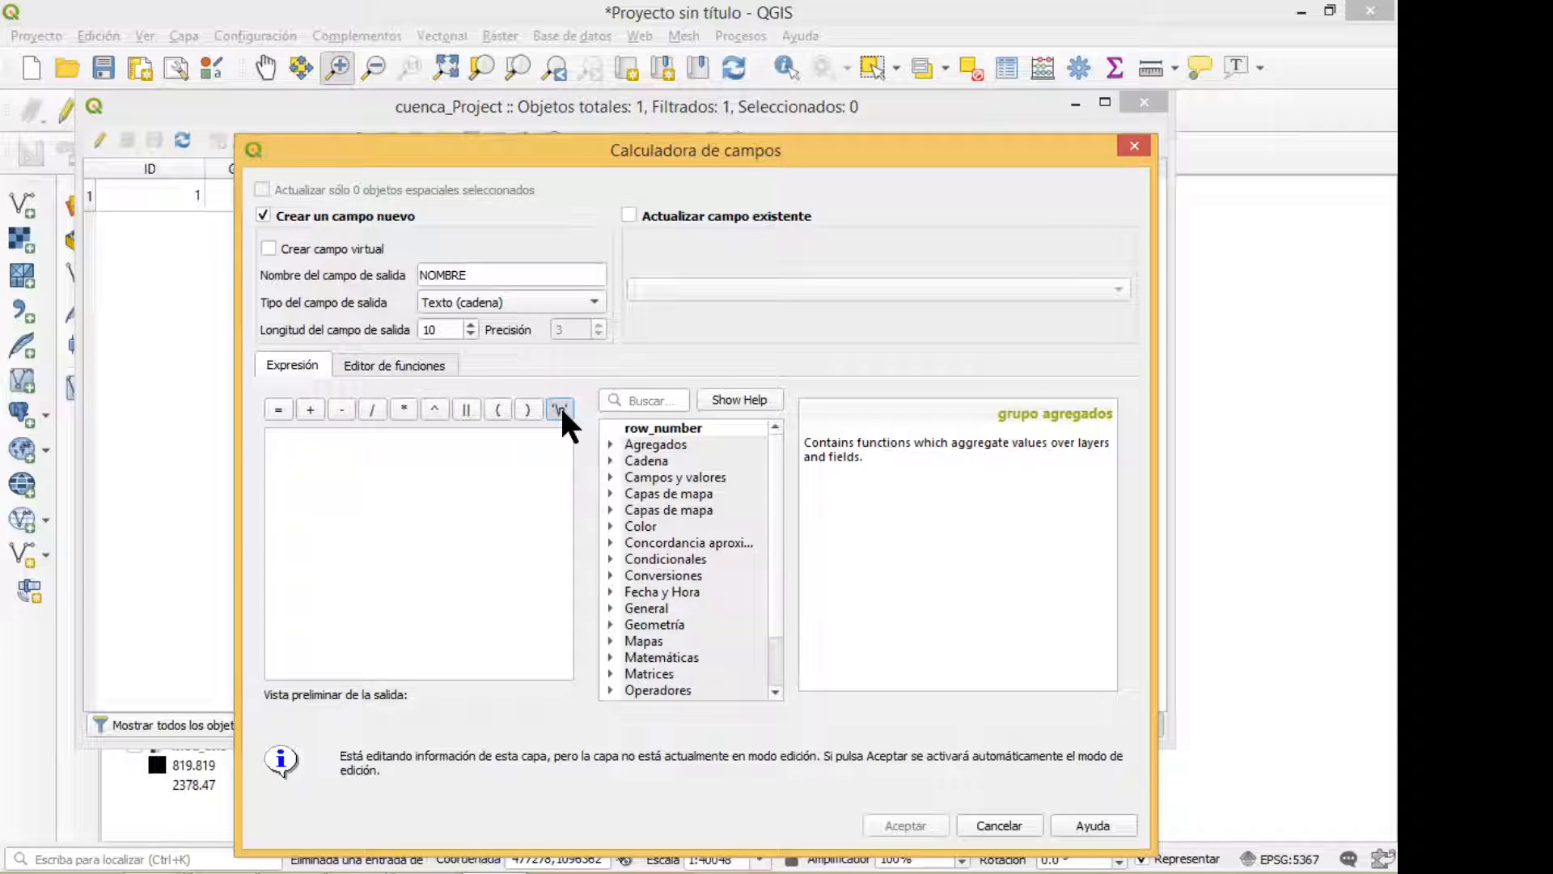
click(560, 405)
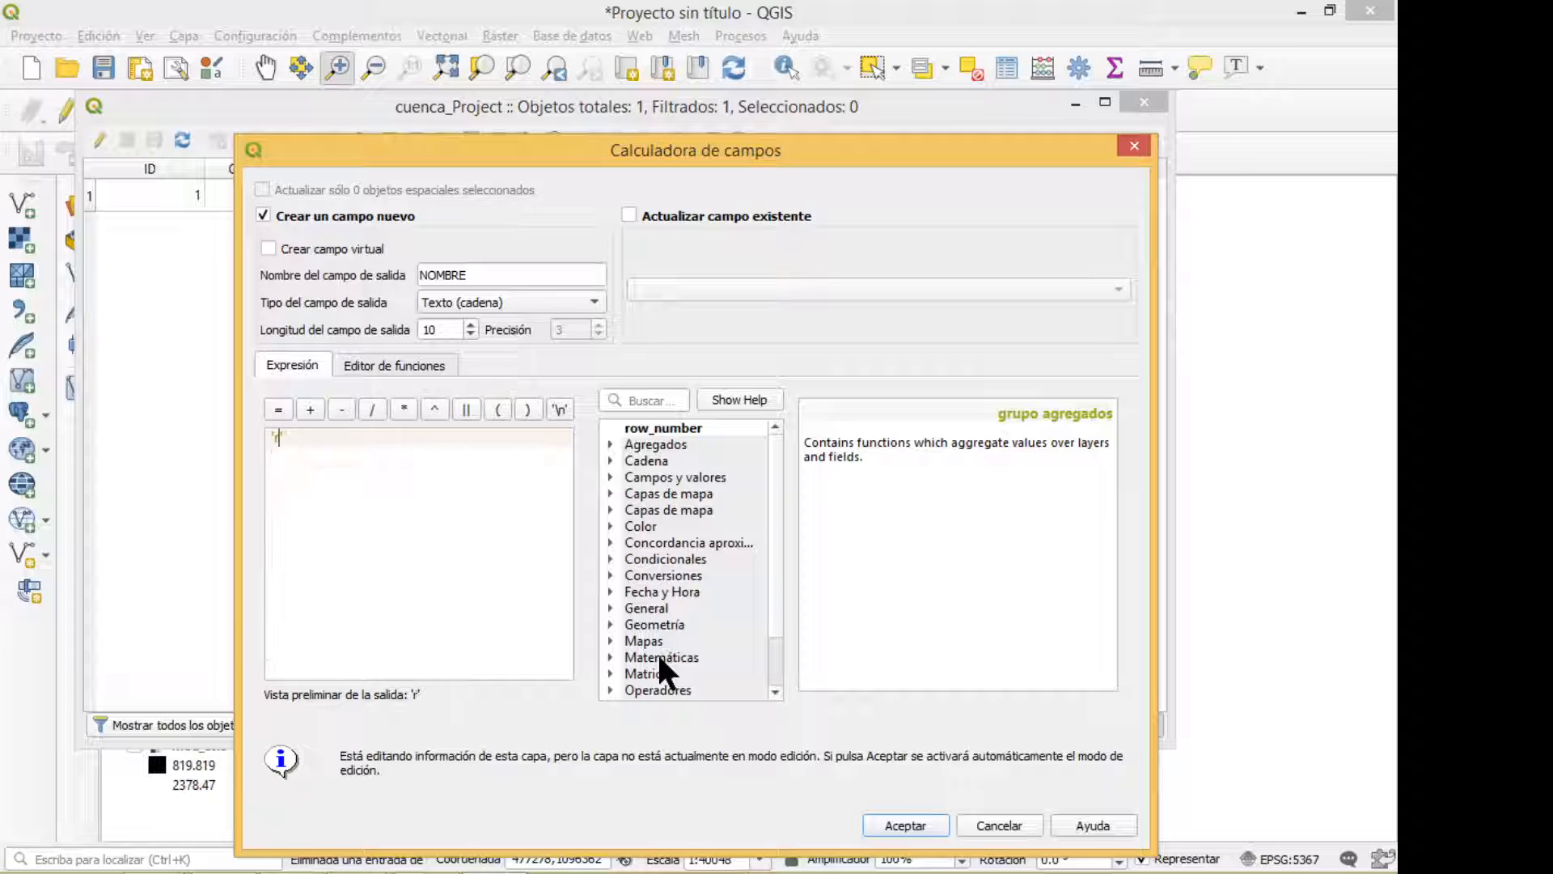
text(RIO URUCA)
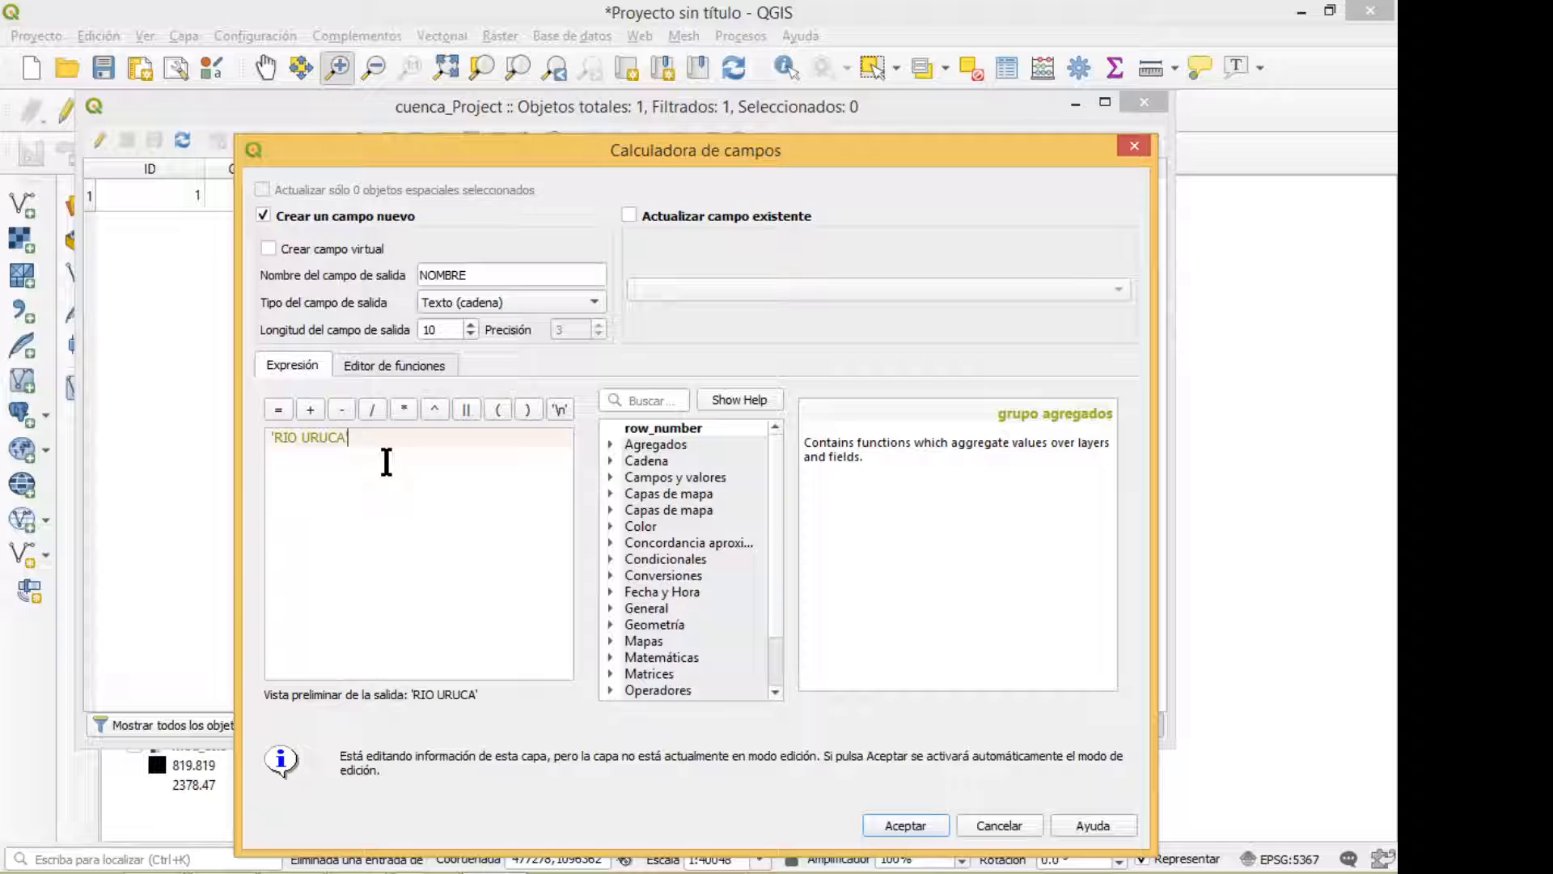
key(BackSpace)
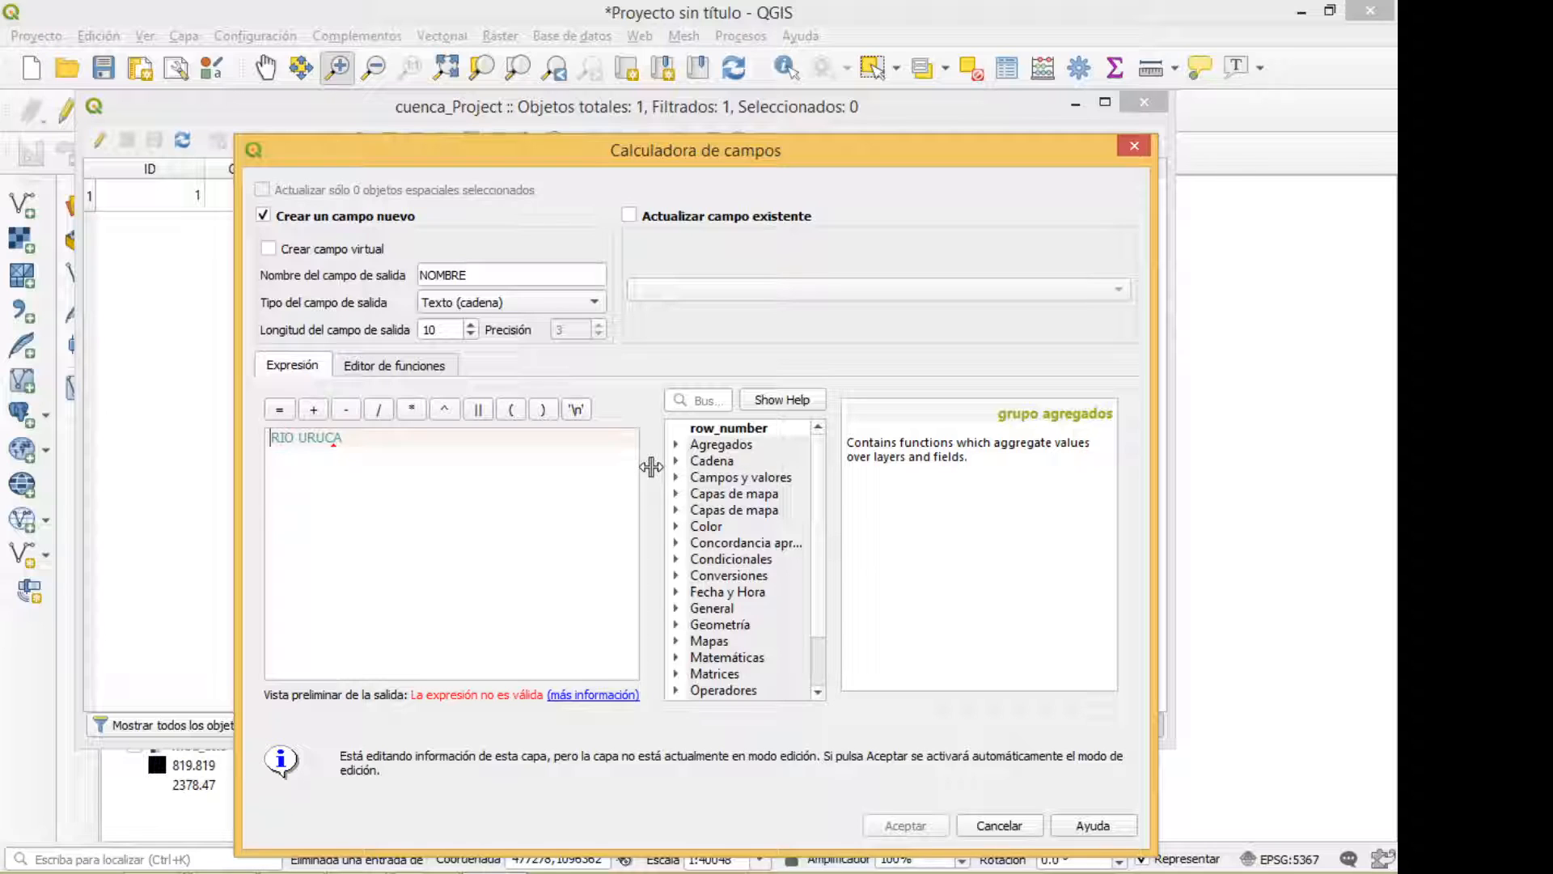
drag(651, 467, 588, 462)
Step: Enter the single-quoted text 'RIO URUCA' as the expression and create the NOMBRE field
click(560, 411)
click(273, 444)
key(Delete)
key(Delete)
text(rio)
key(BackSpace)
key(BackSpace)
key(BackSpace)
text(RIO URUCA)
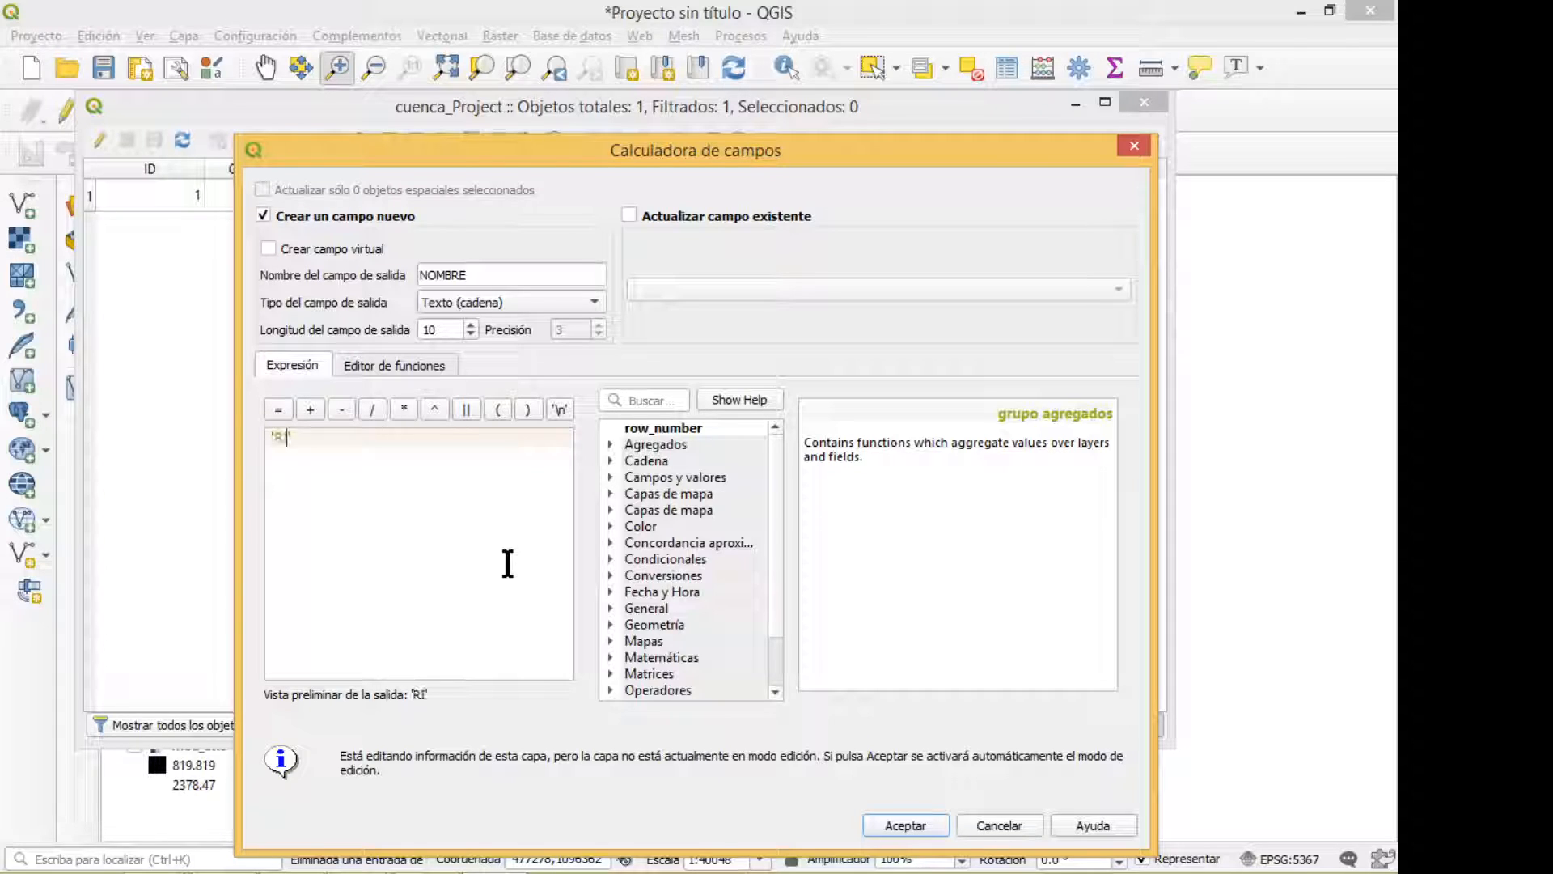
text(')
click(878, 820)
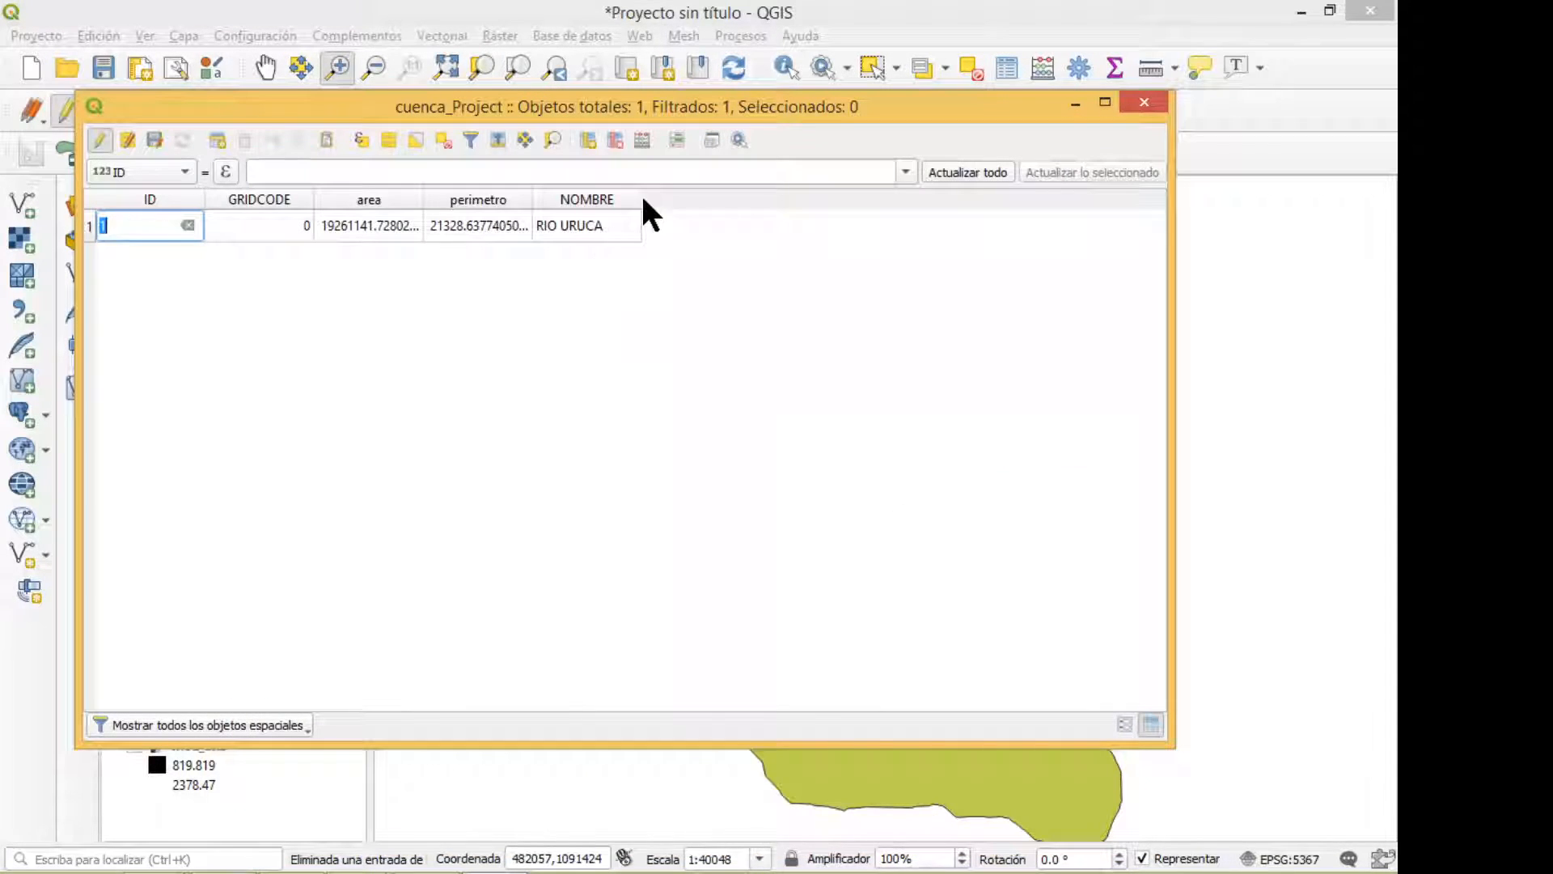
Step: Widen the NOMBRE column and move the attribute table aside briefly to check cuenca_Project's edit state in the layer list
drag(642, 196, 670, 193)
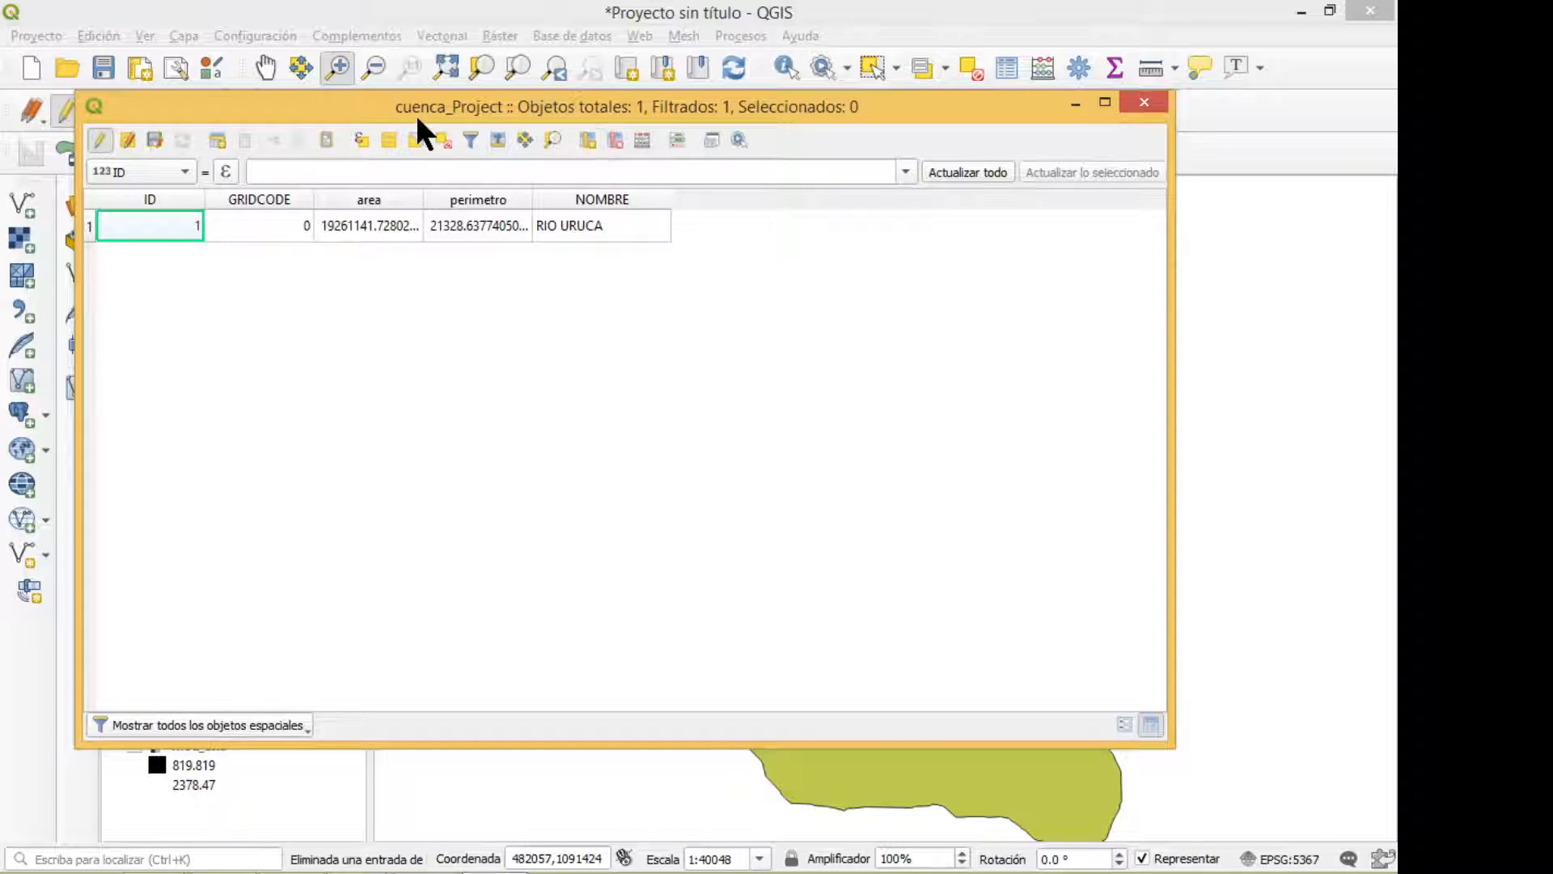
drag(412, 105, 714, 94)
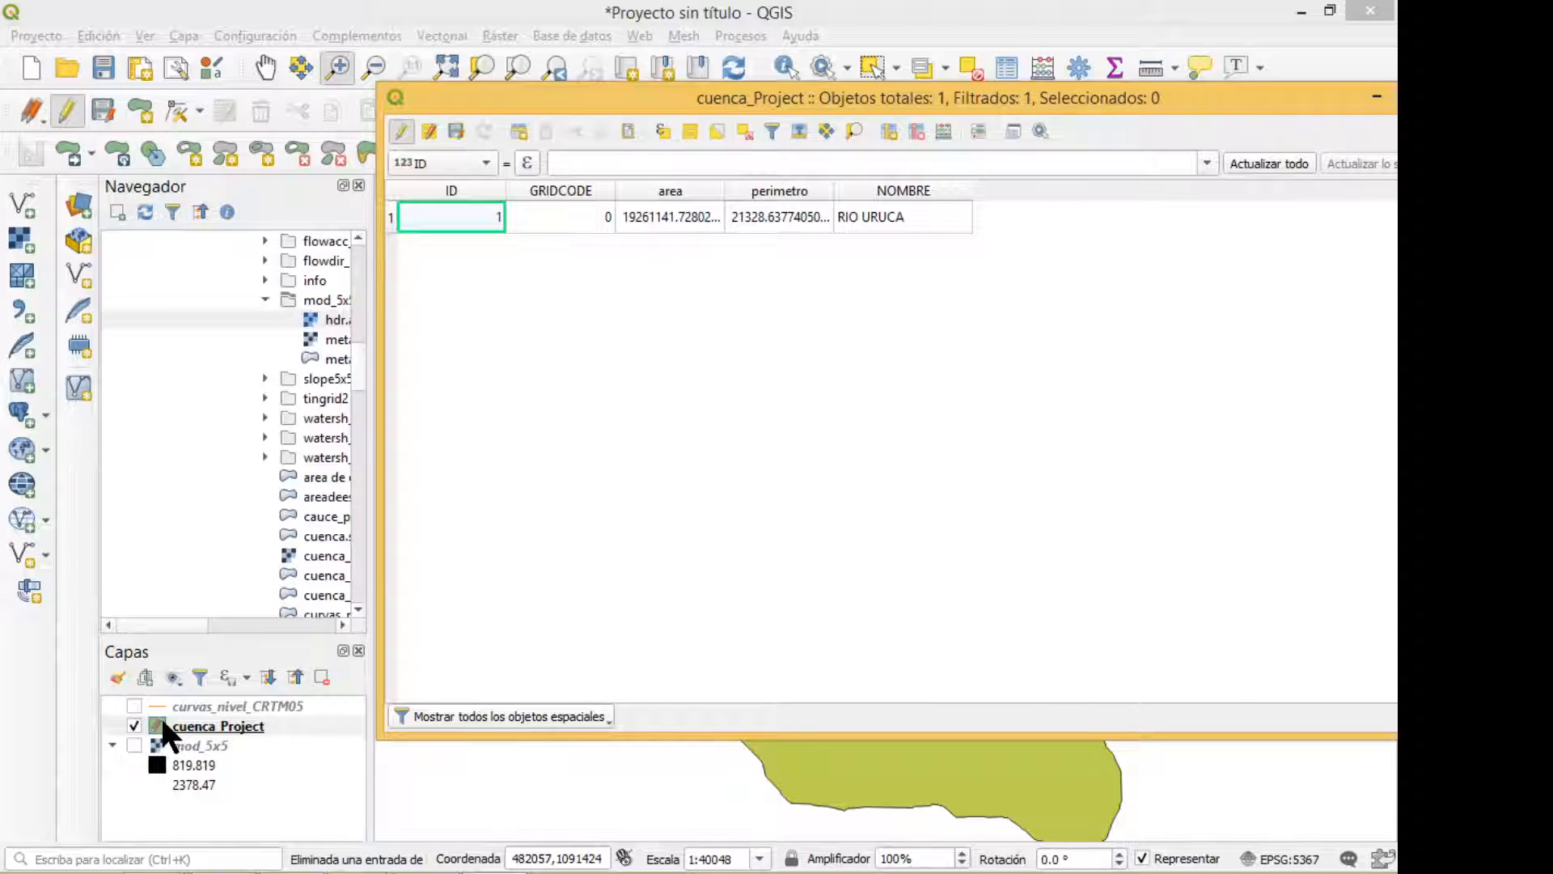
drag(835, 99, 609, 107)
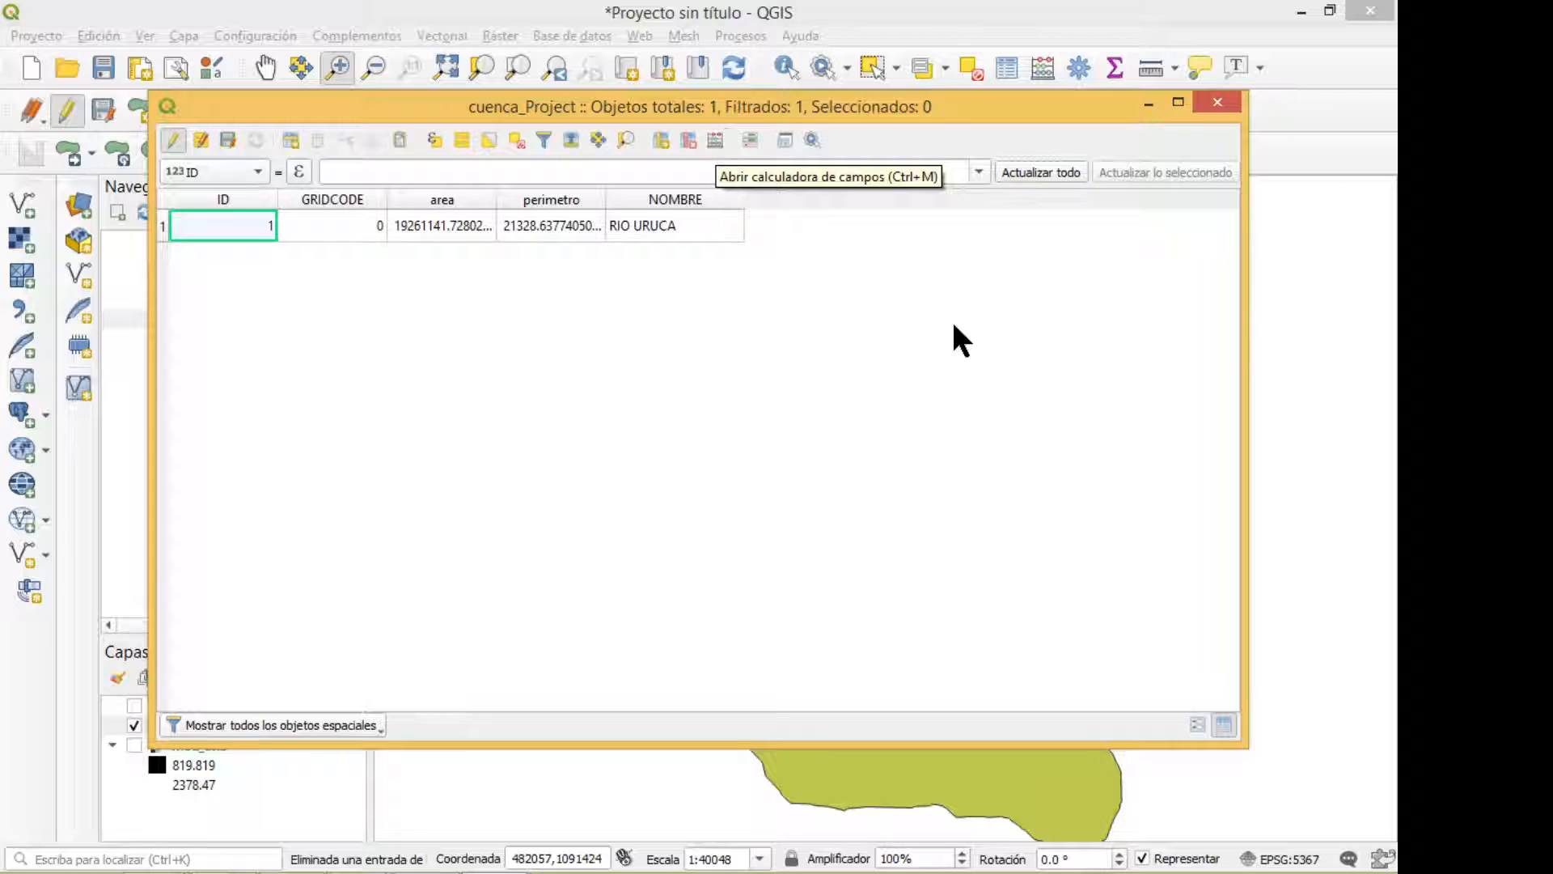
Step: Set up a new decimal number field named AREA (M2) with length 12 and precision 2
click(715, 140)
click(466, 275)
text(AREA (M2))
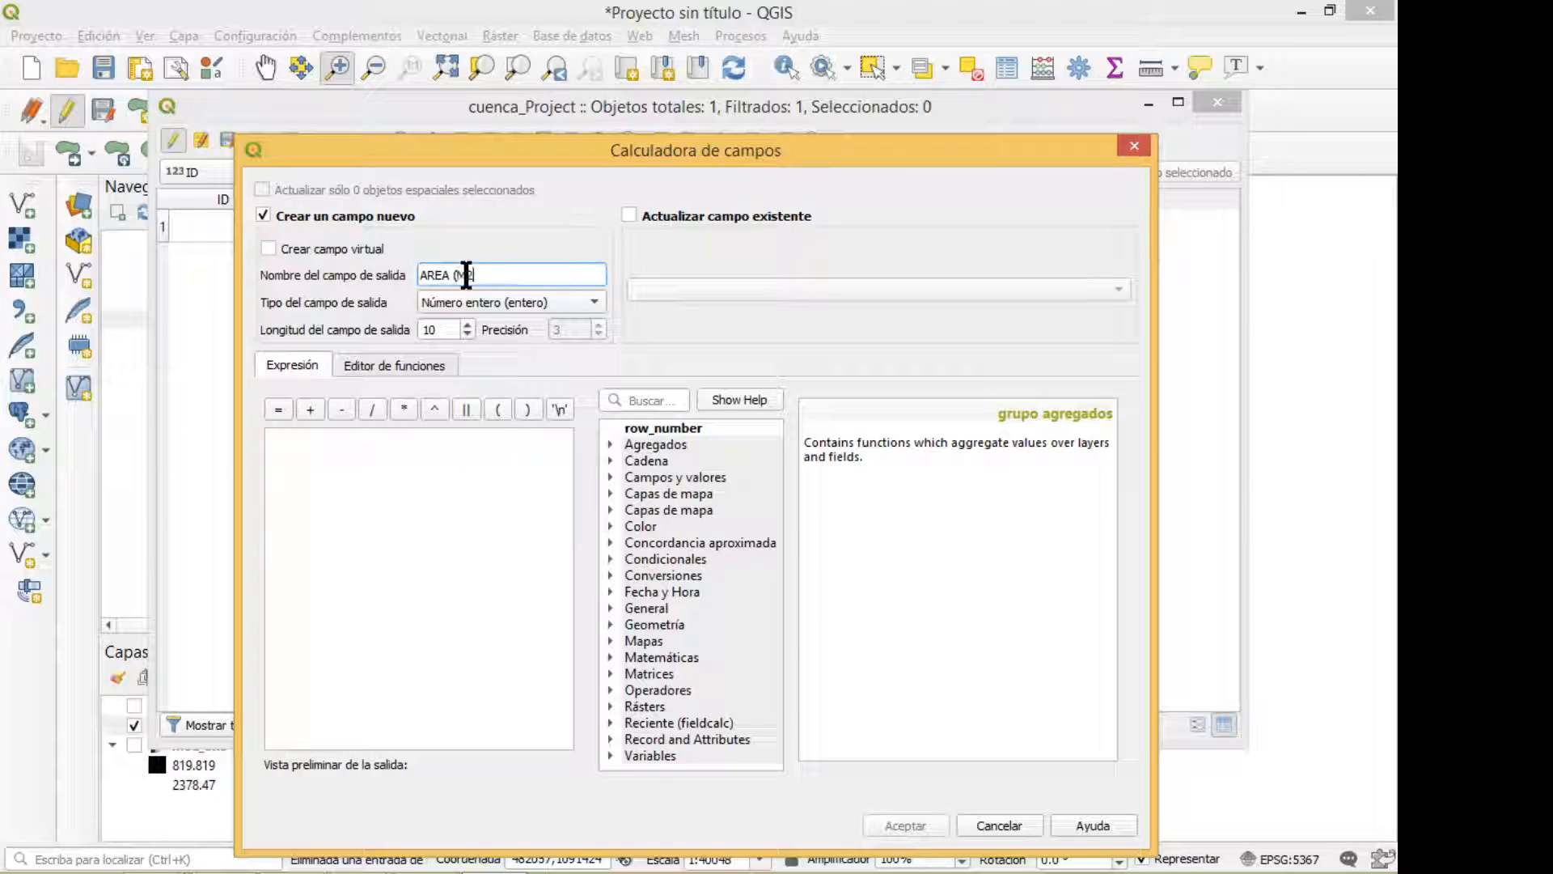
click(511, 303)
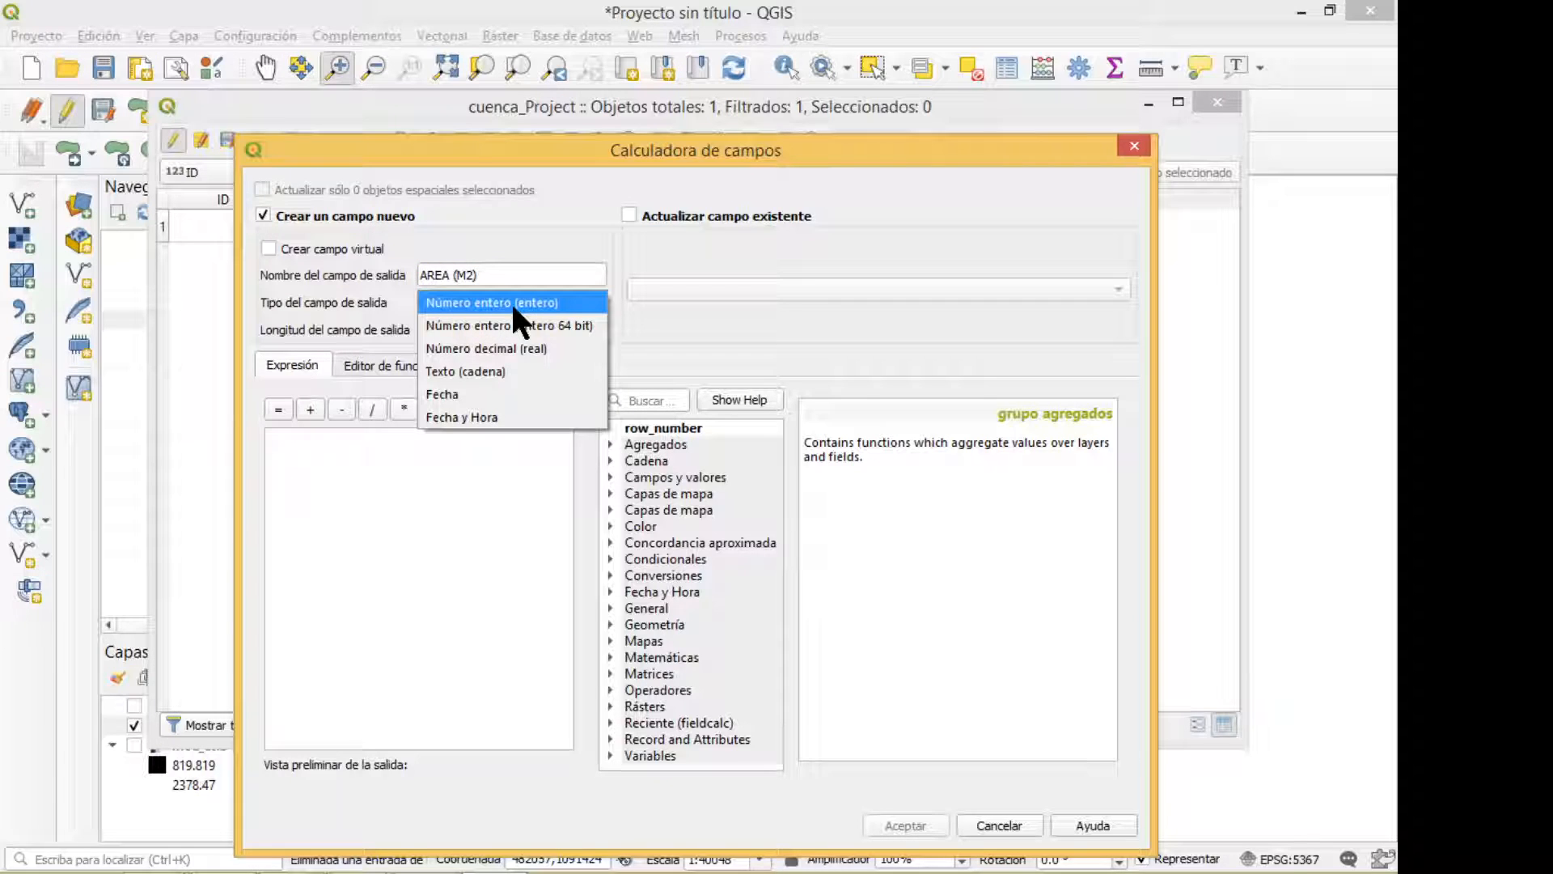
click(540, 348)
click(579, 329)
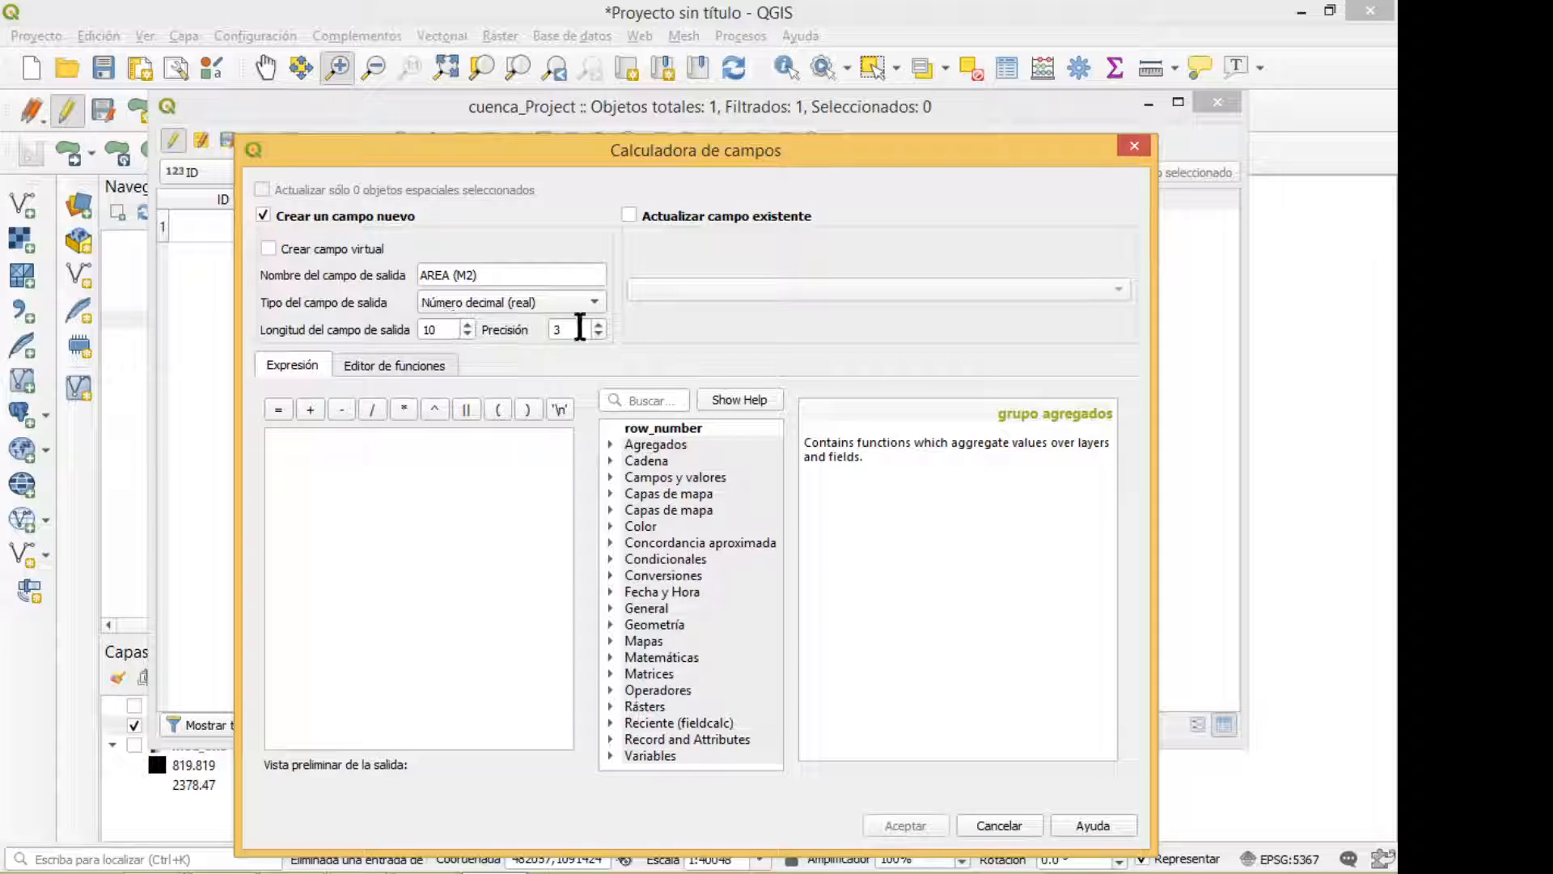
key(BackSpace)
text(2)
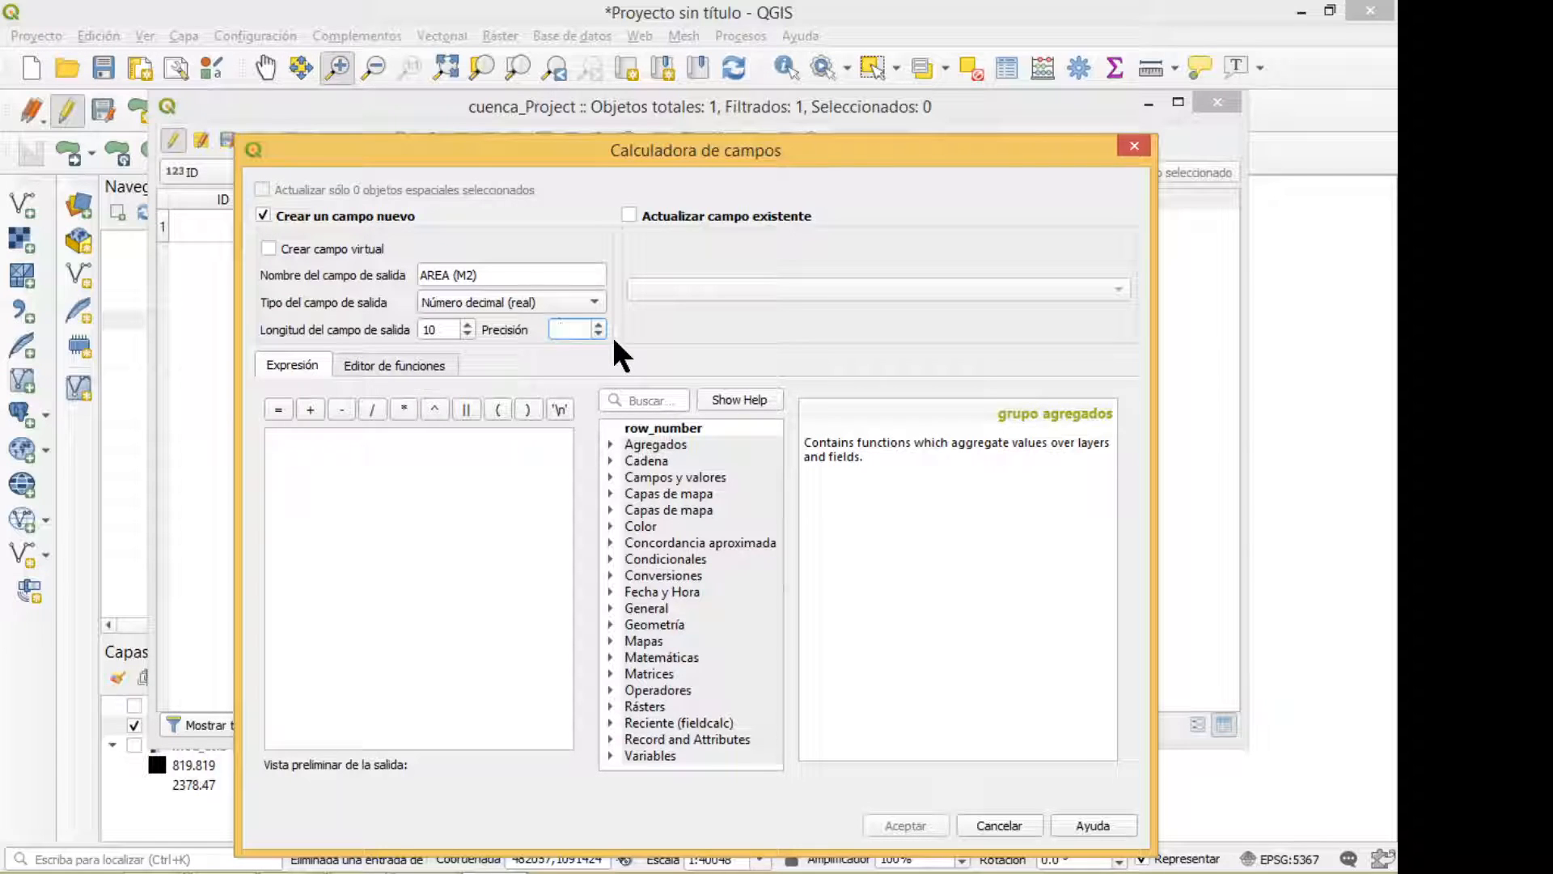
click(422, 318)
Step: Find the $area geometry function, use it as the expression and create the AREA (M2) field
click(650, 400)
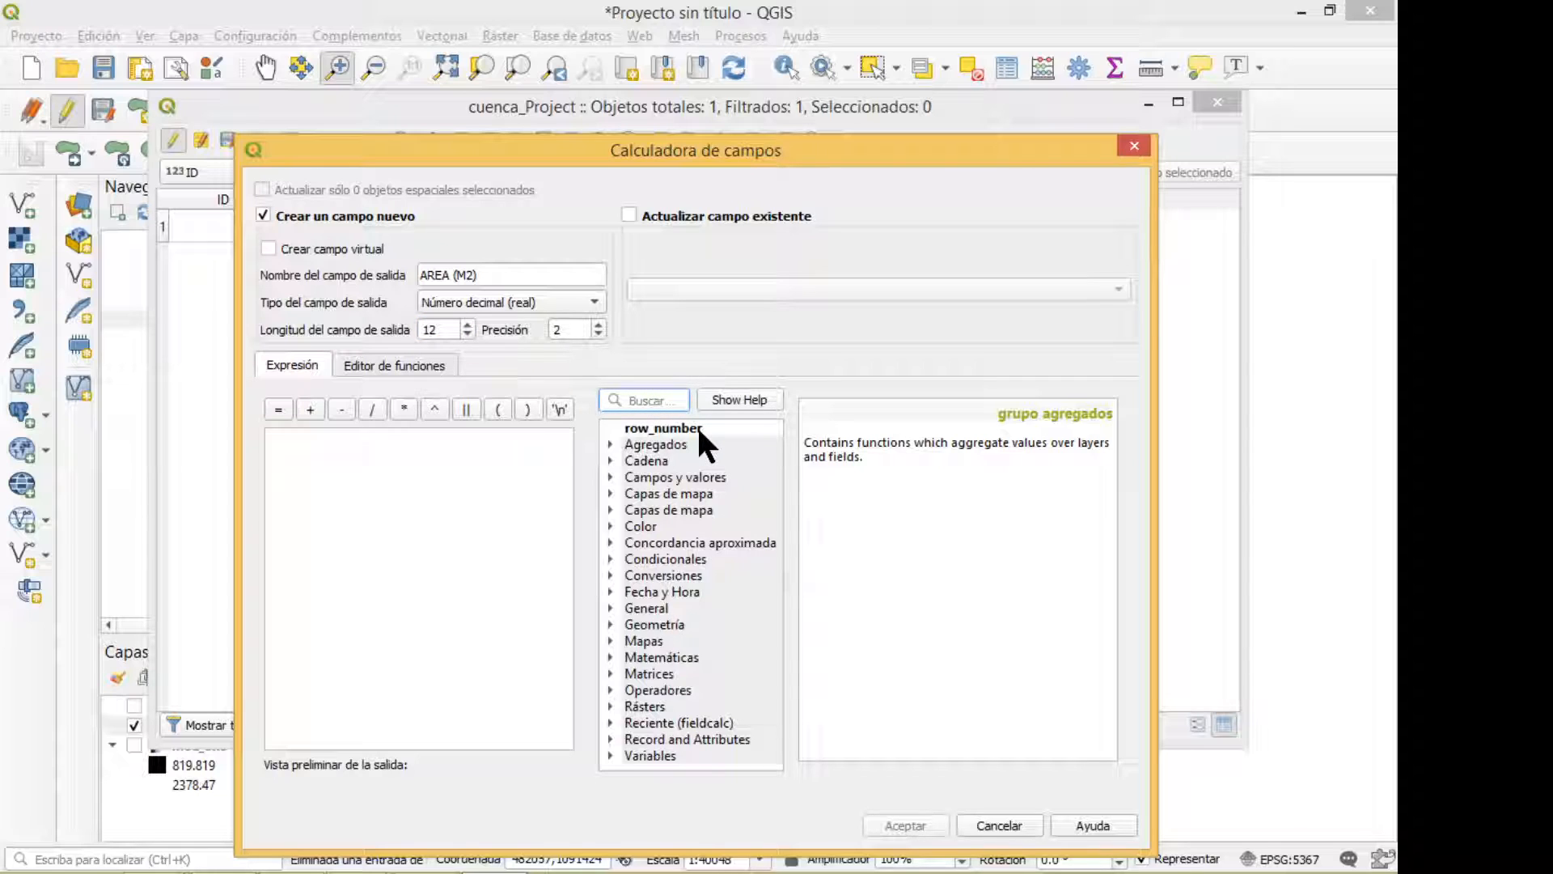
text($)
key(BackSpace)
text(AREA)
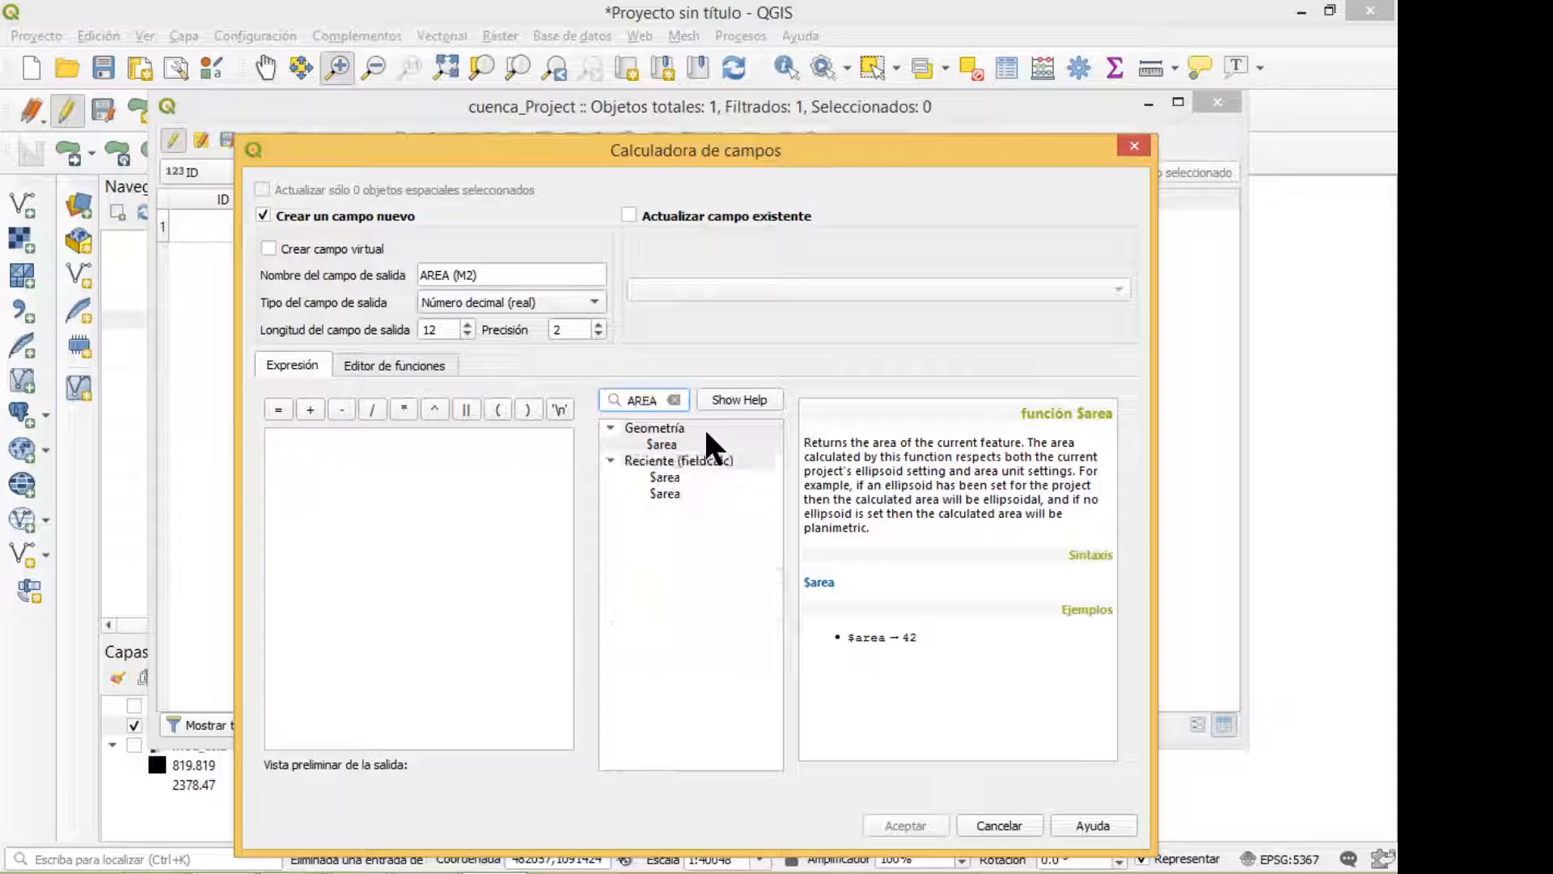
double_click(665, 443)
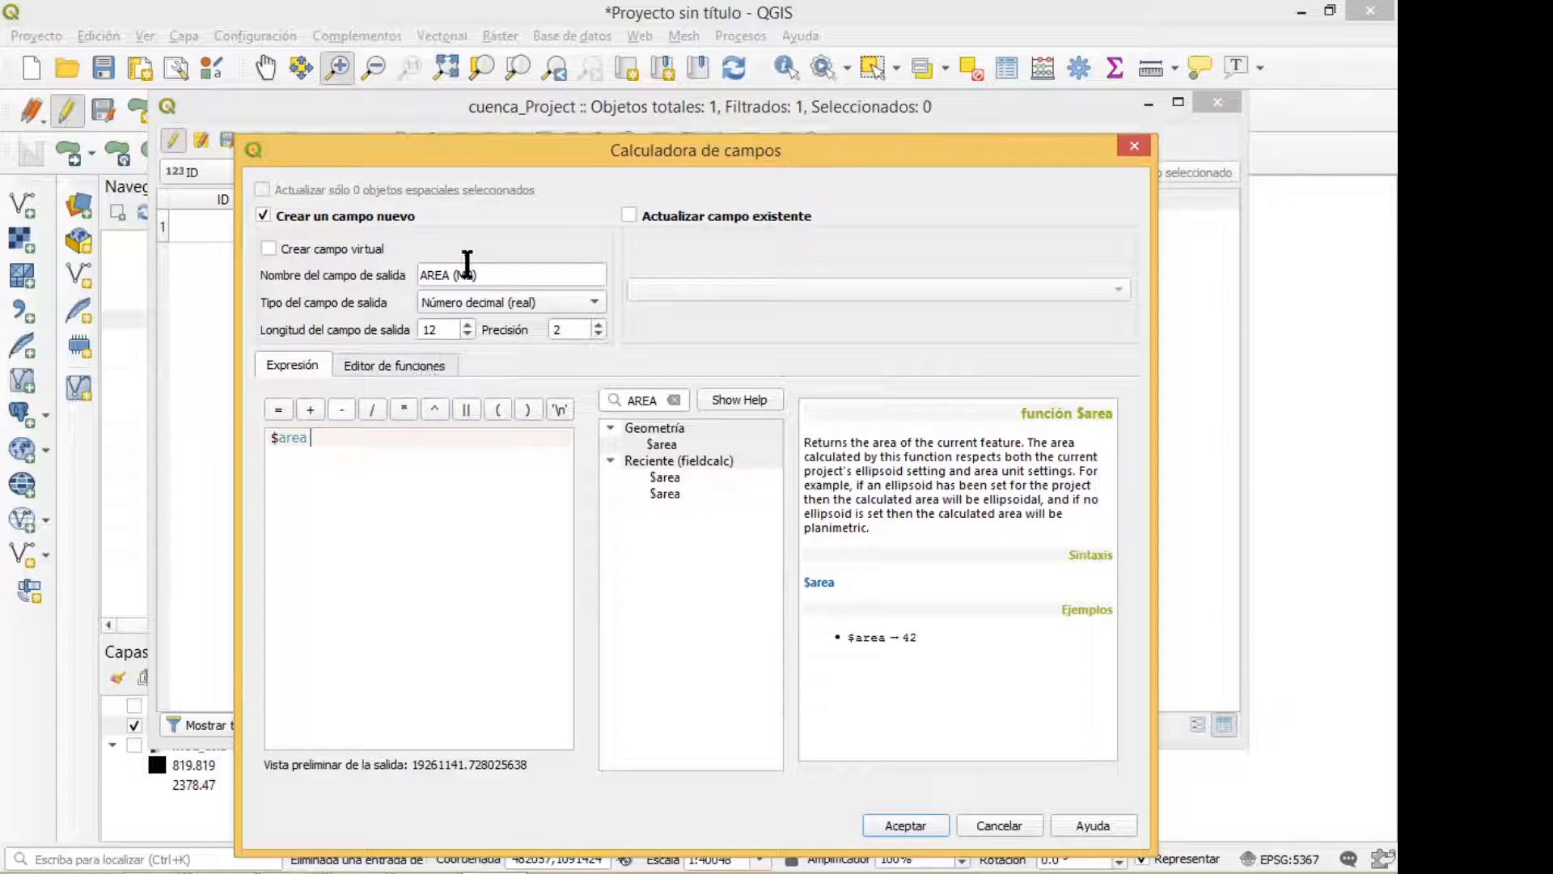
click(897, 822)
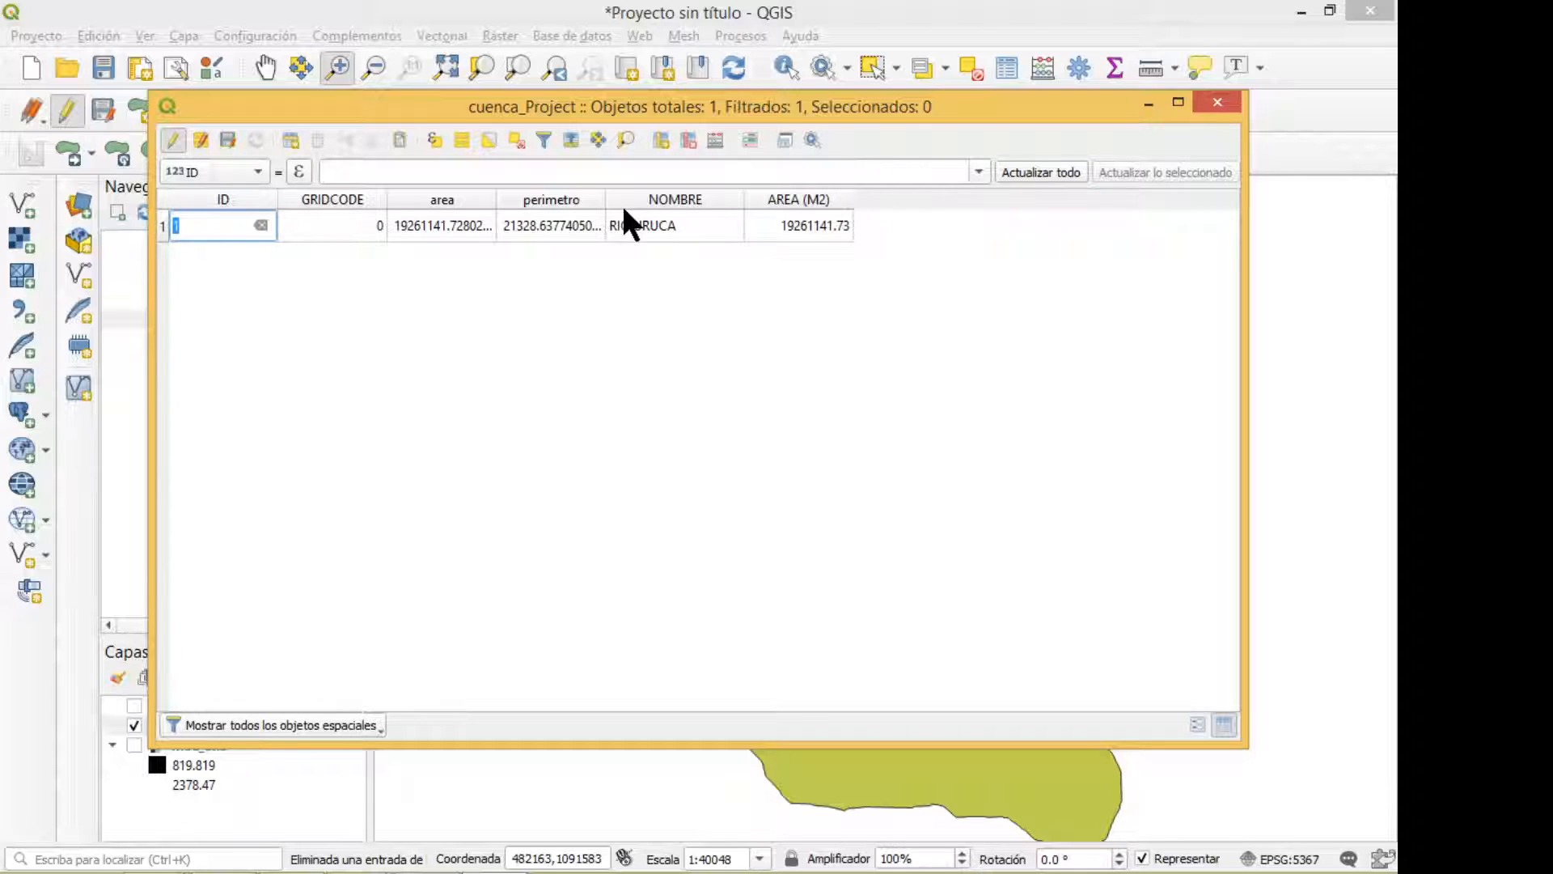
Step: Set up another new decimal number field named AREA (HA) with precision 2 in the field calculator
click(715, 139)
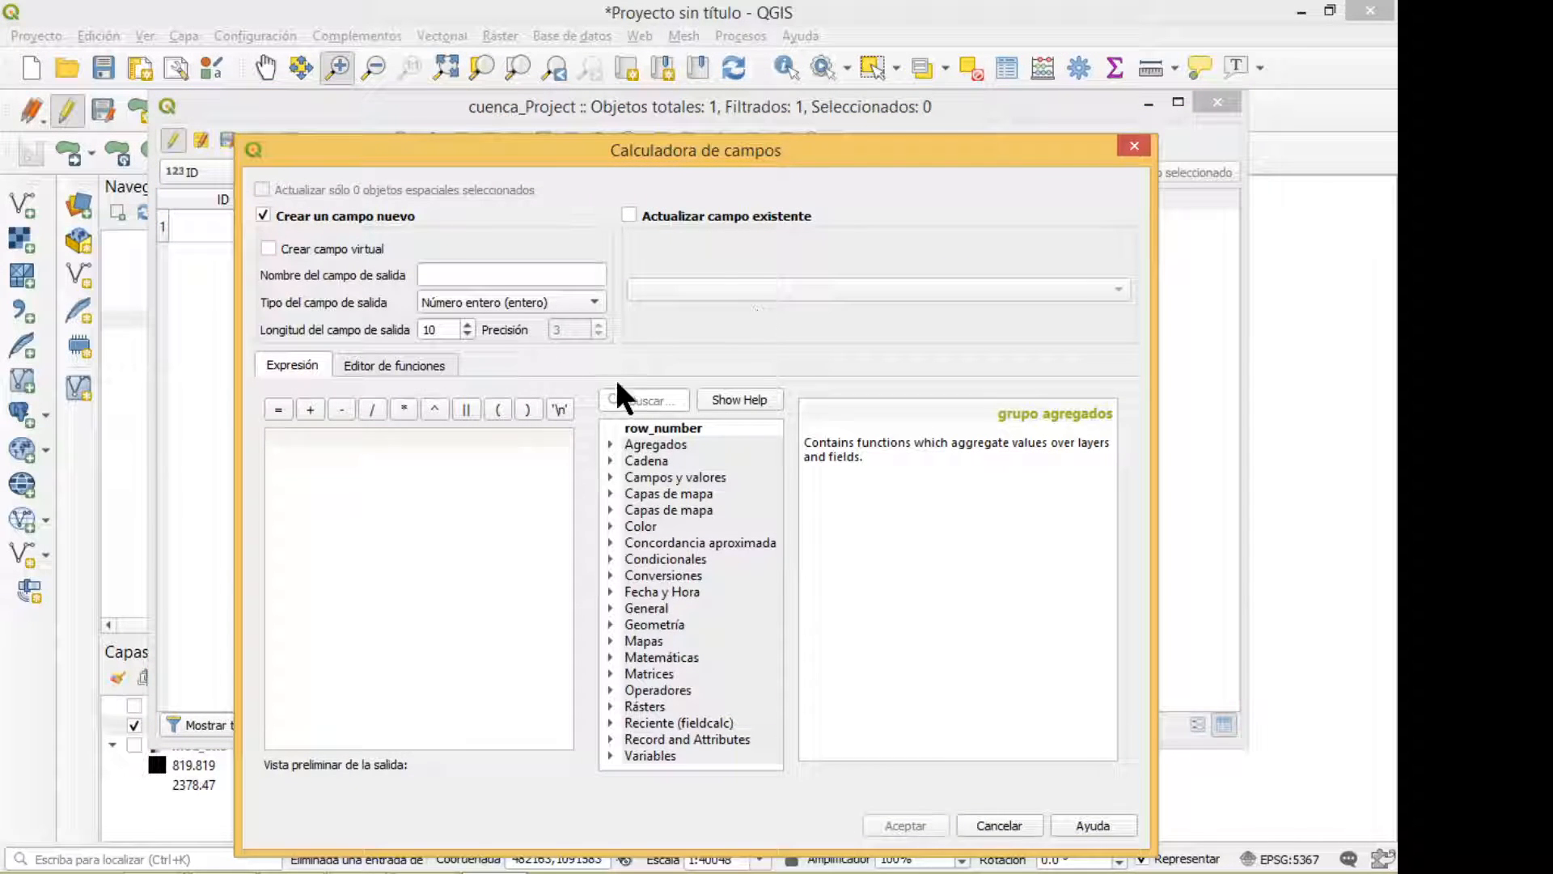
click(433, 264)
text(AREA )
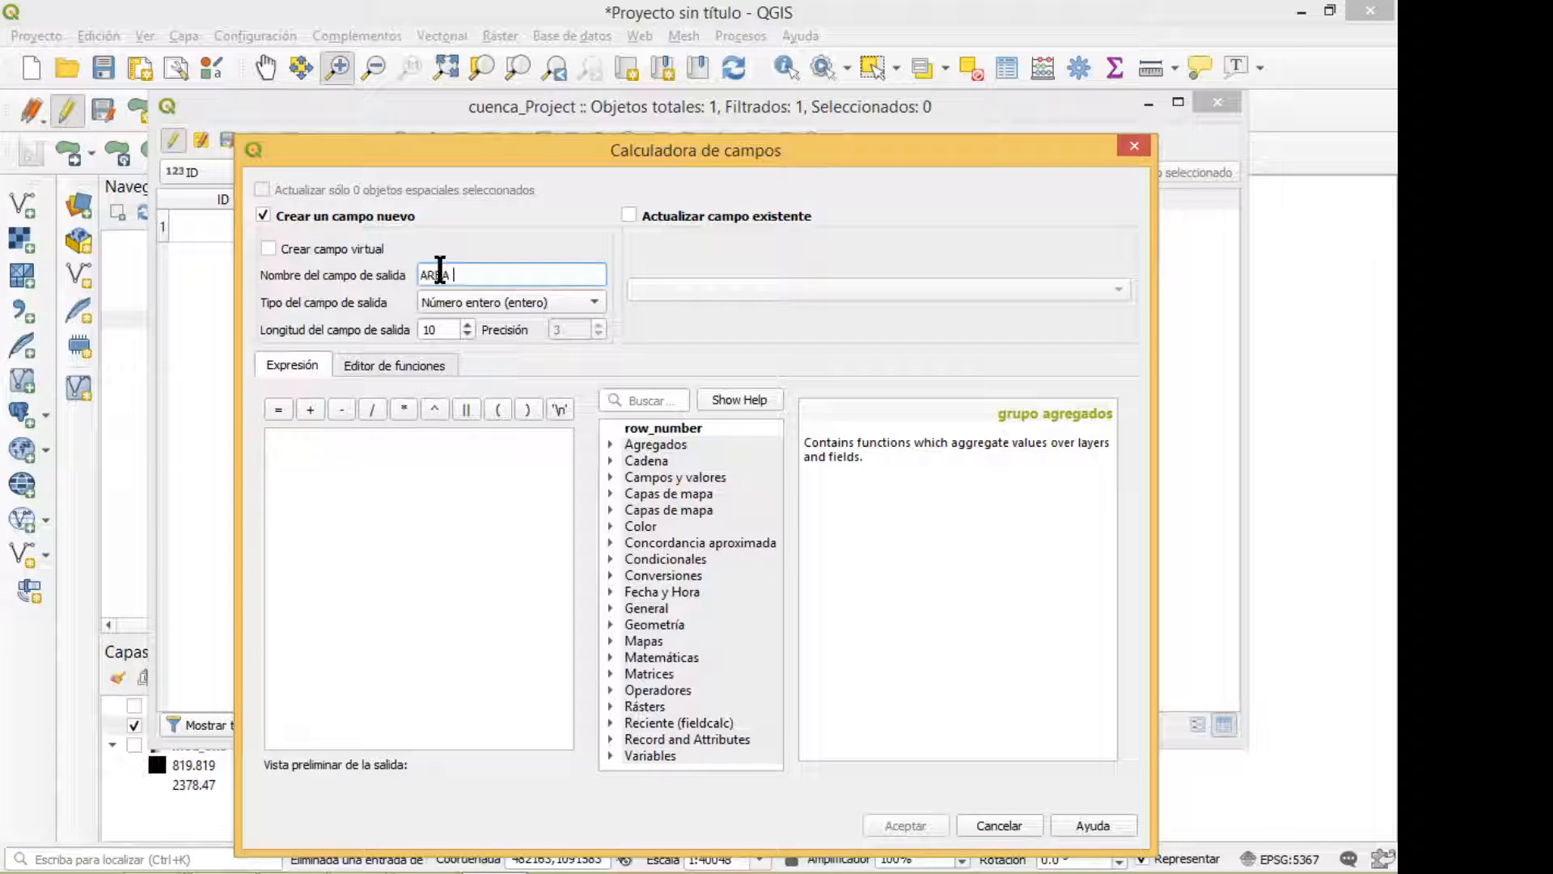
text((HA))
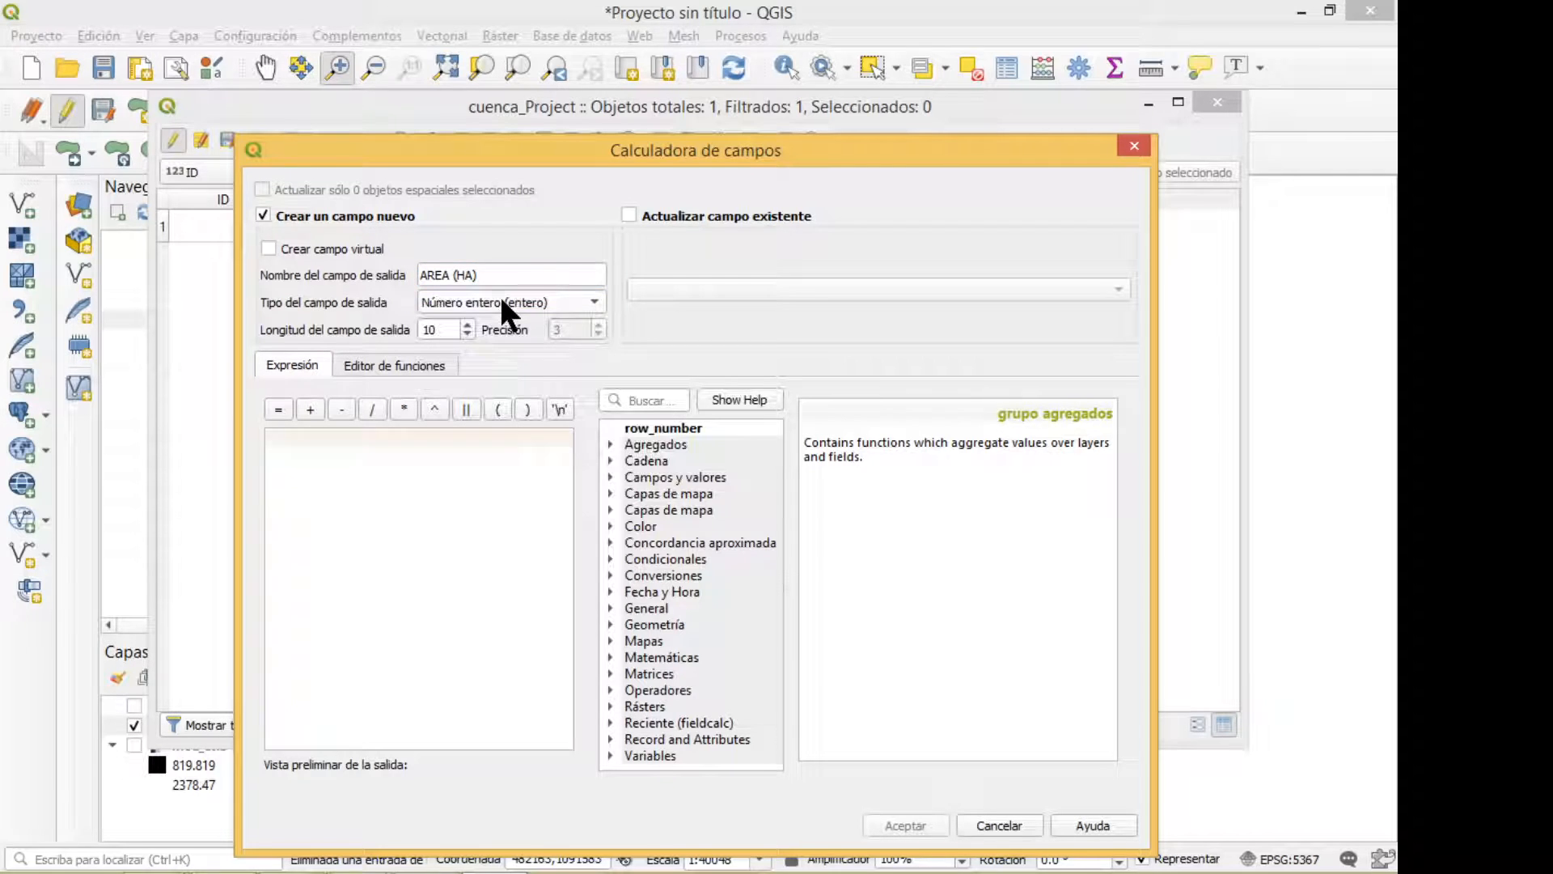
click(502, 300)
click(526, 348)
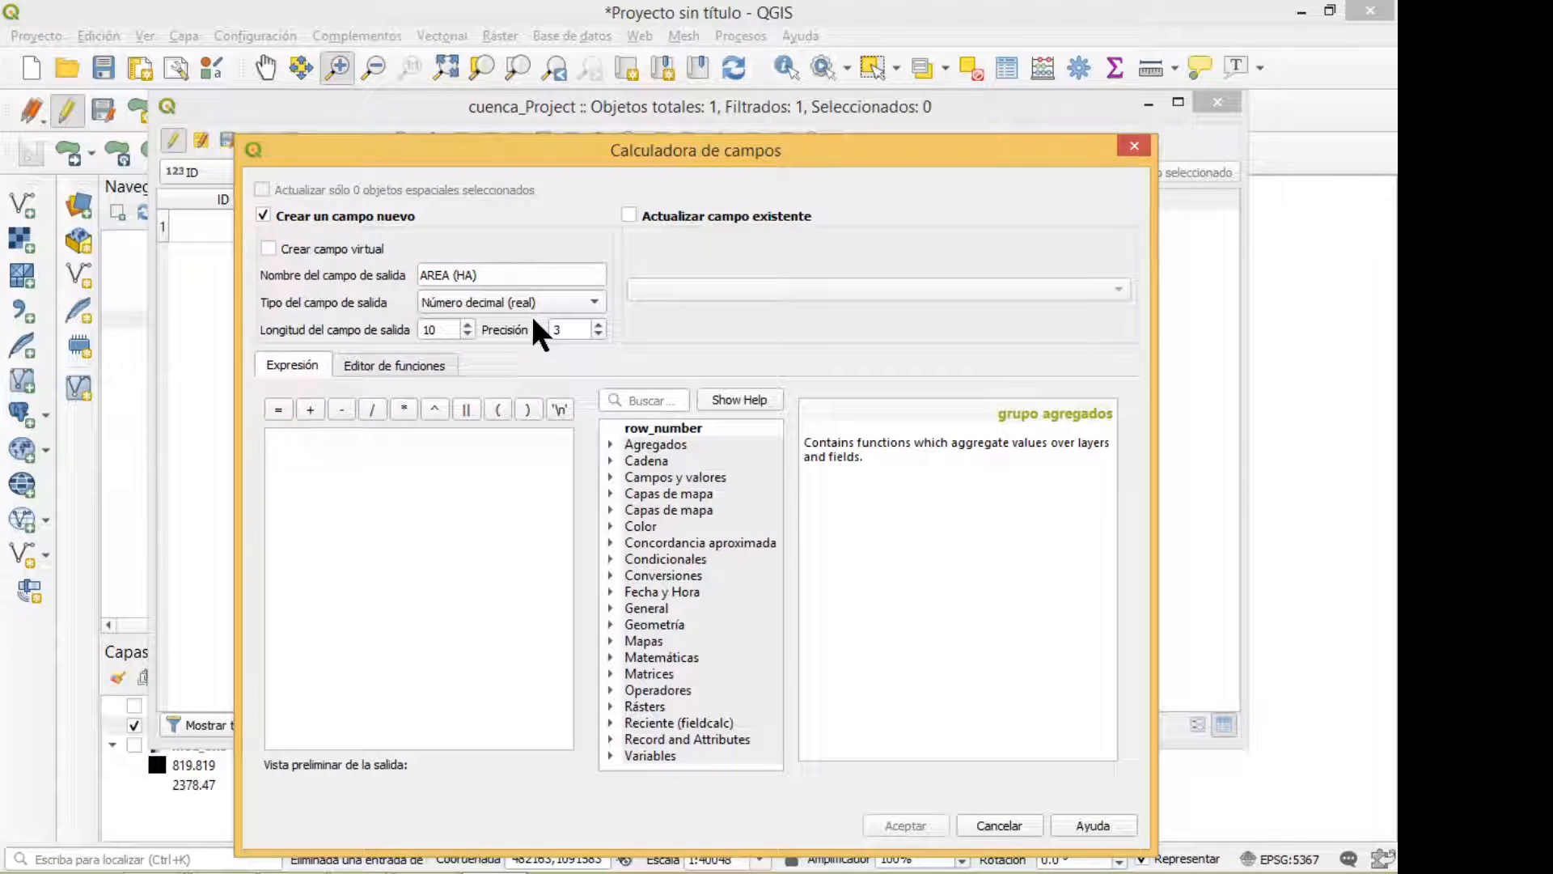
drag(568, 330, 512, 329)
text(2)
Step: Use the "AREA (M2)" field divided by 10000 as the expression and create the AREA (HA) field
click(485, 482)
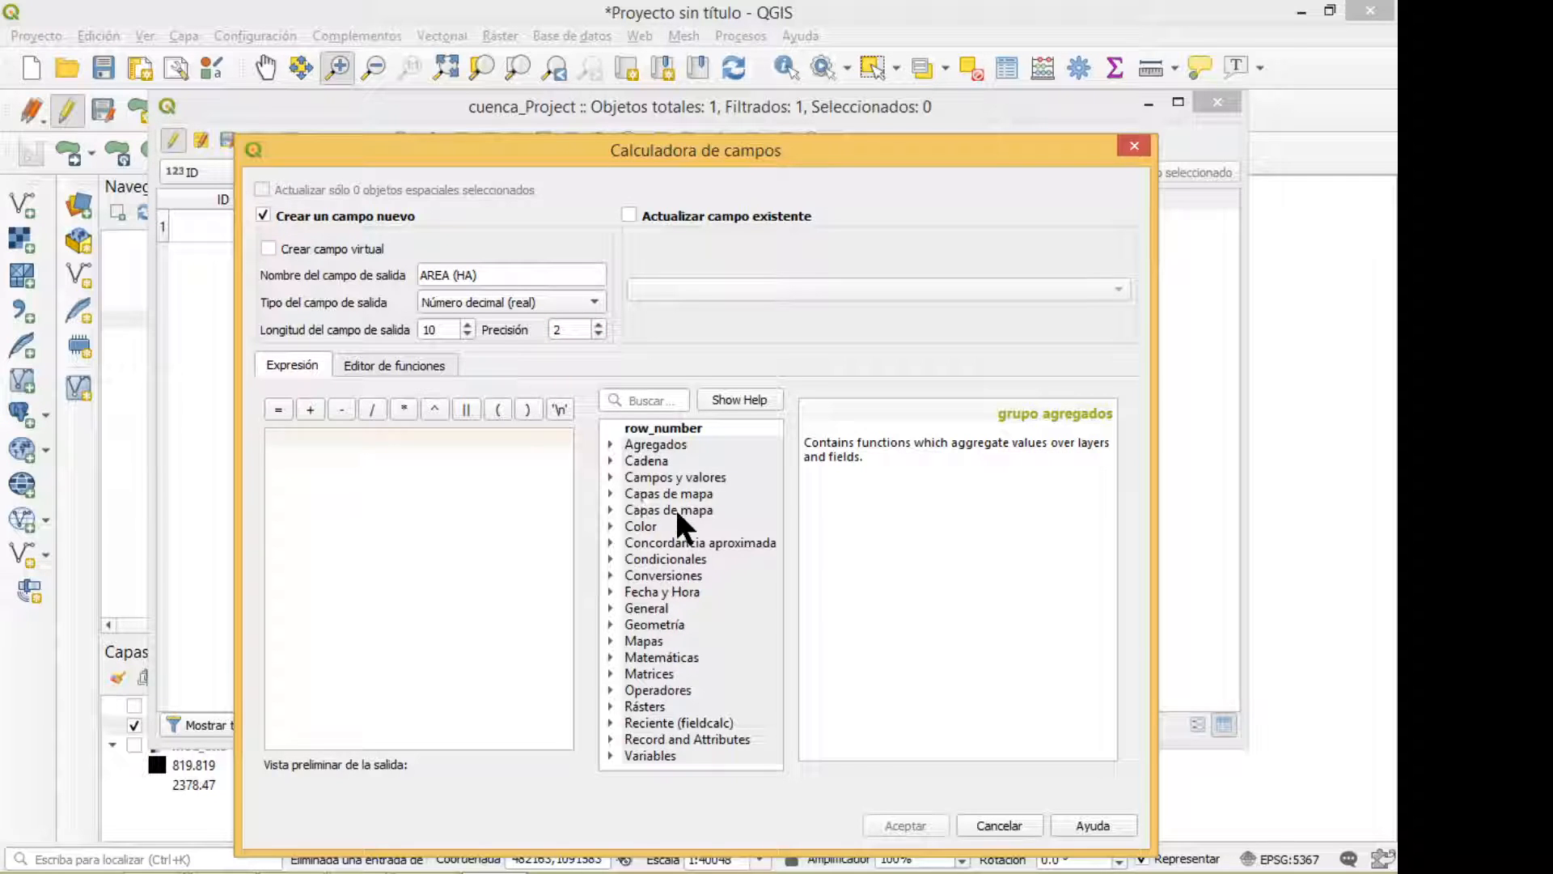
double_click(658, 474)
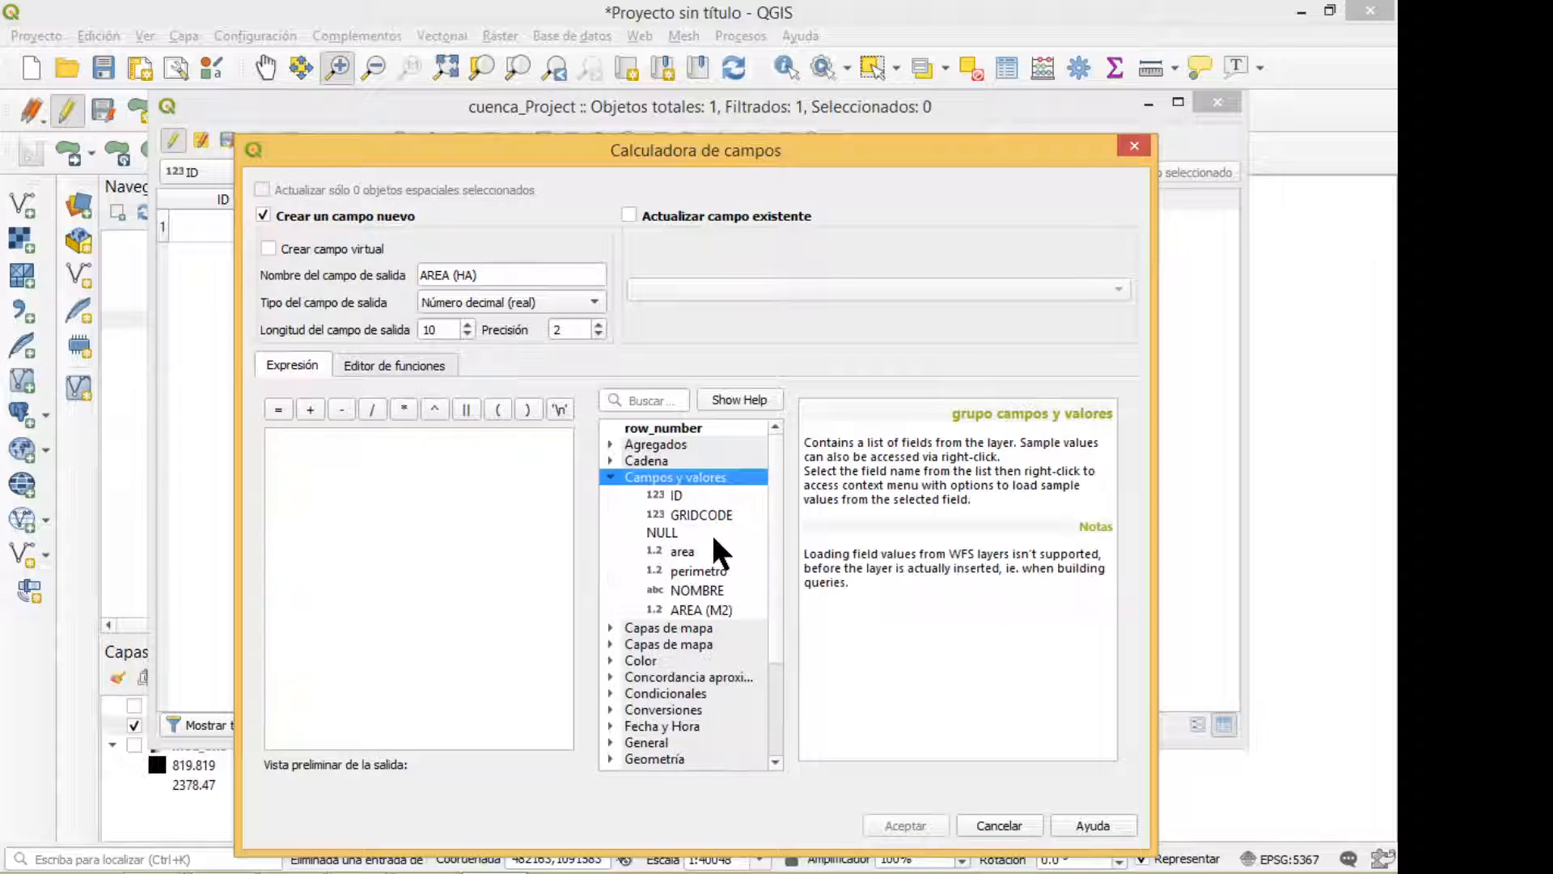
click(702, 607)
double_click(702, 606)
text(/10000)
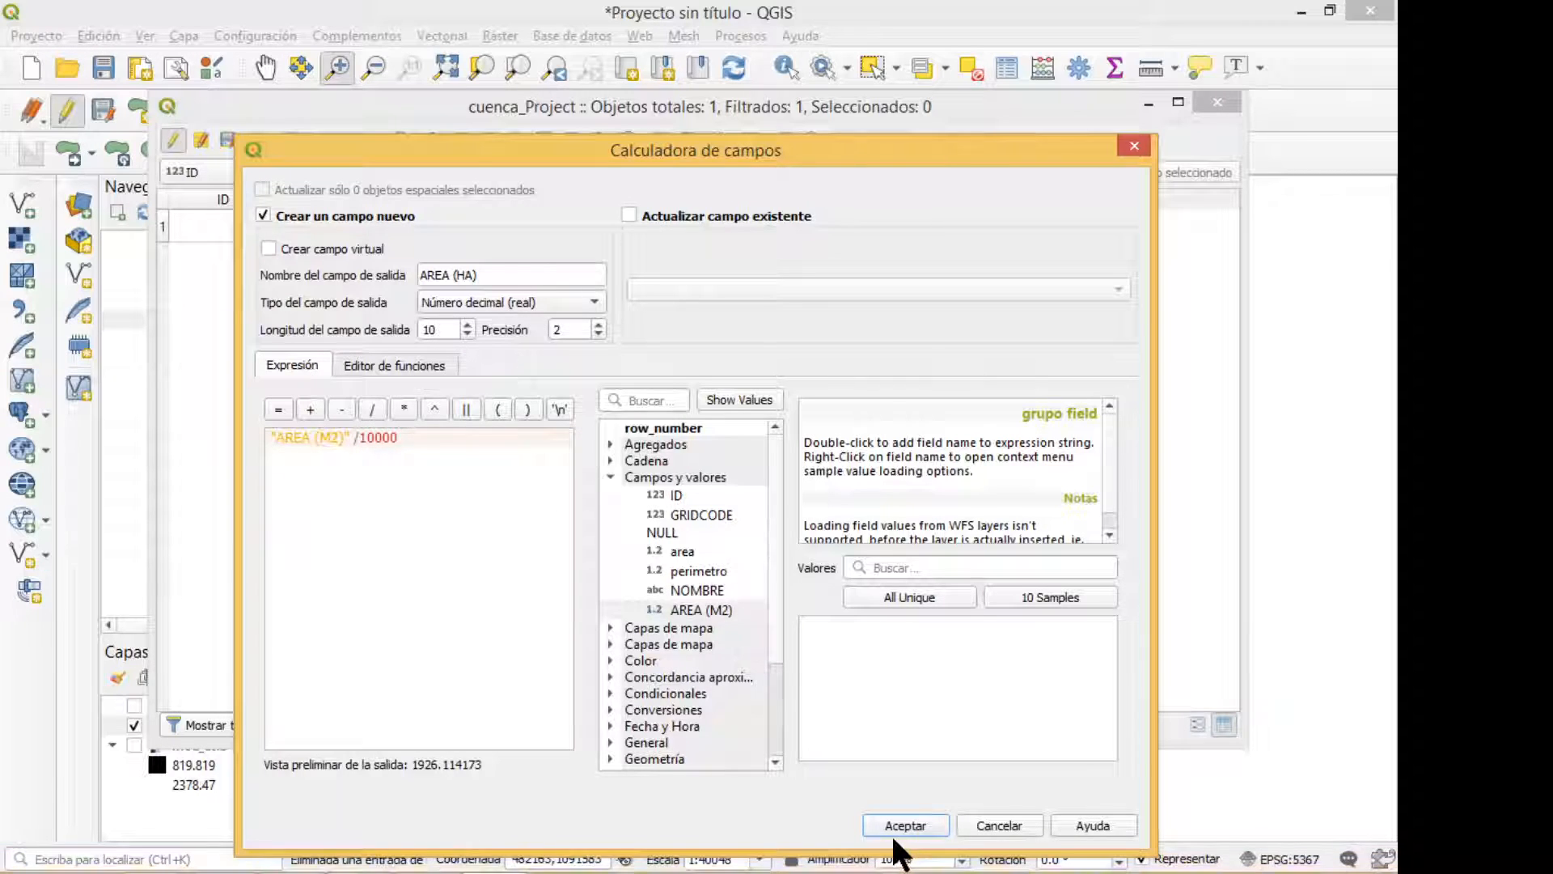
click(890, 813)
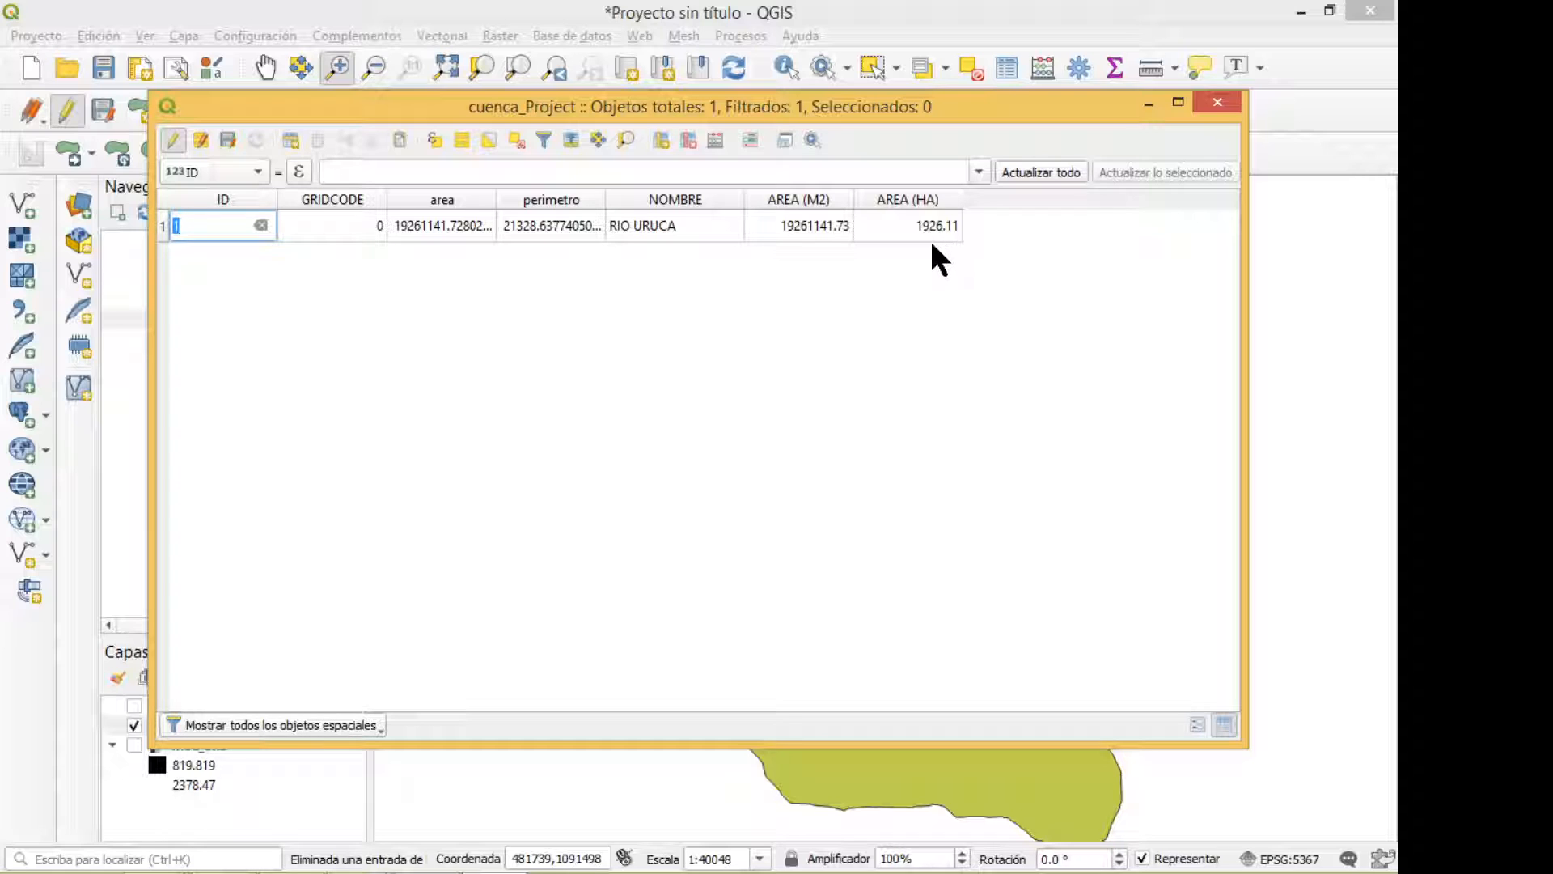
Step: Reopen the field calculator and set it to update the existing AREA (HA) field
click(716, 140)
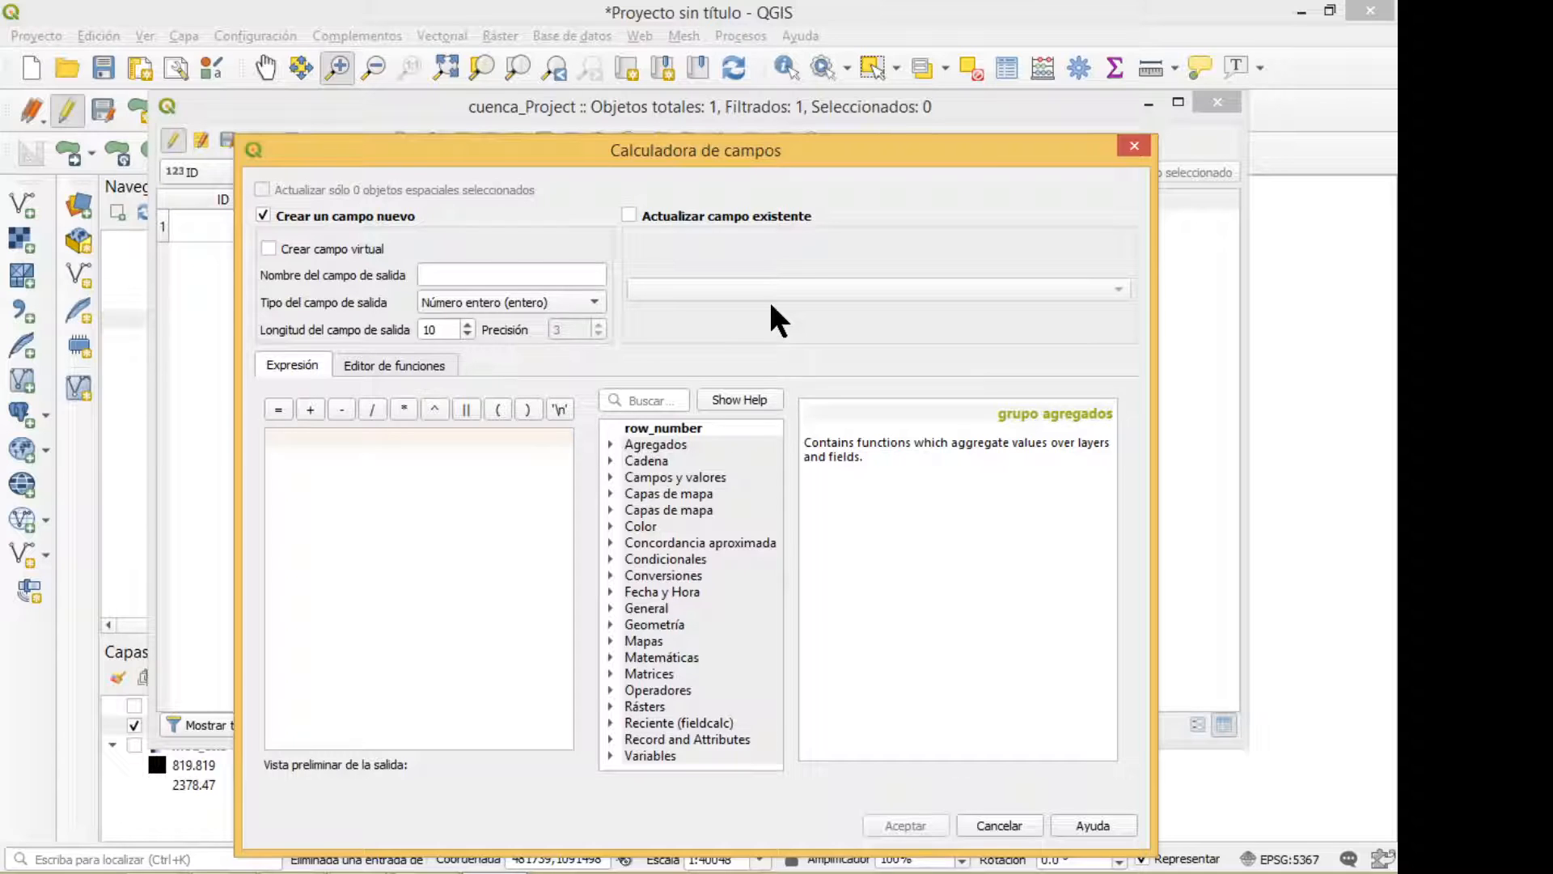
click(673, 212)
click(708, 289)
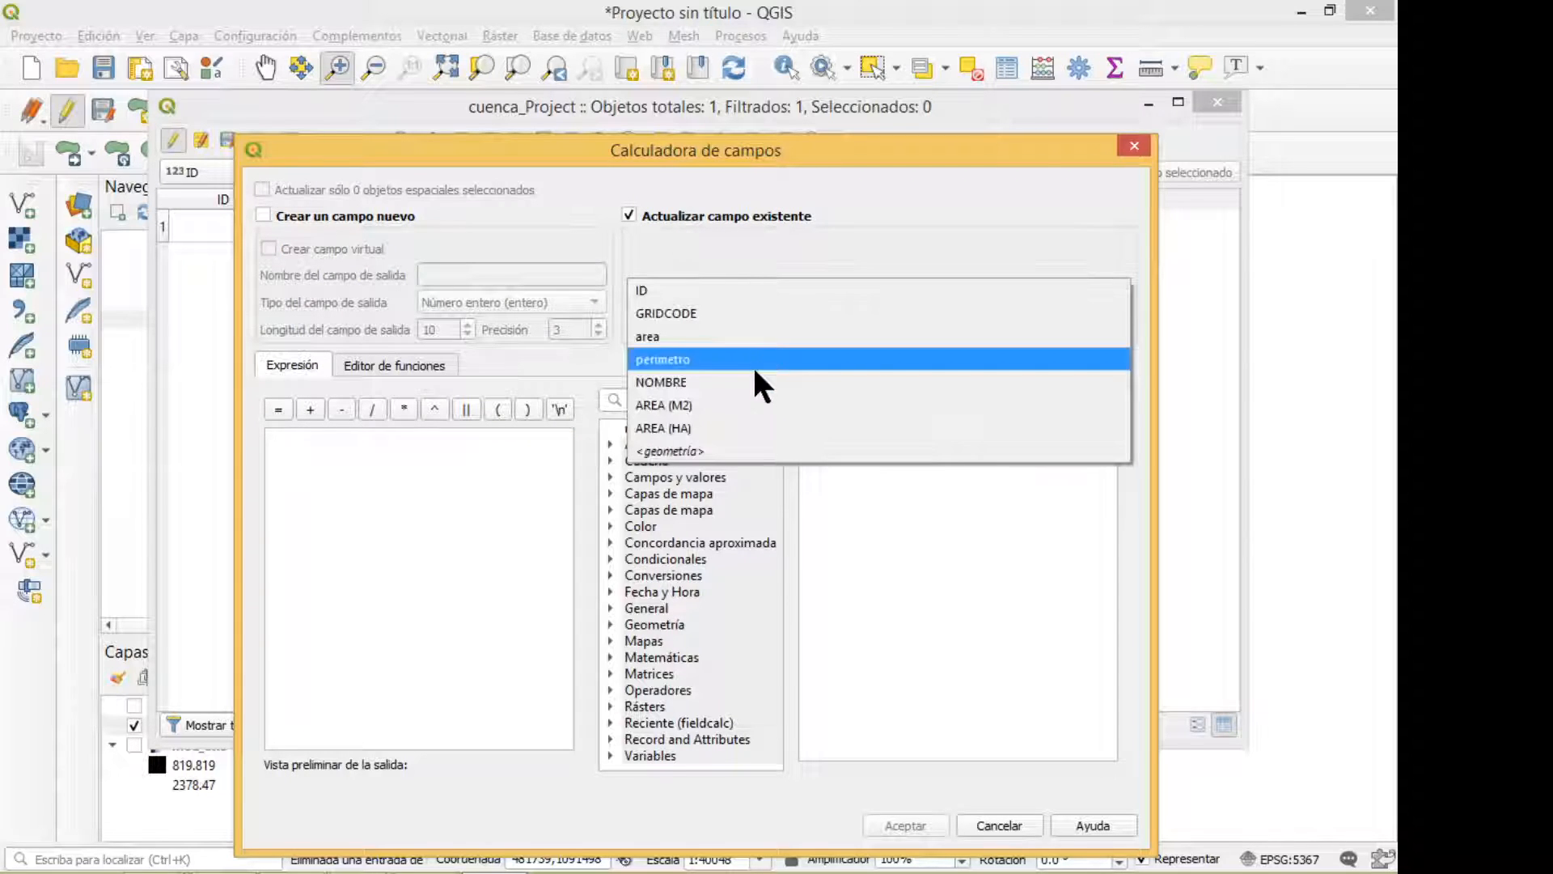
click(731, 426)
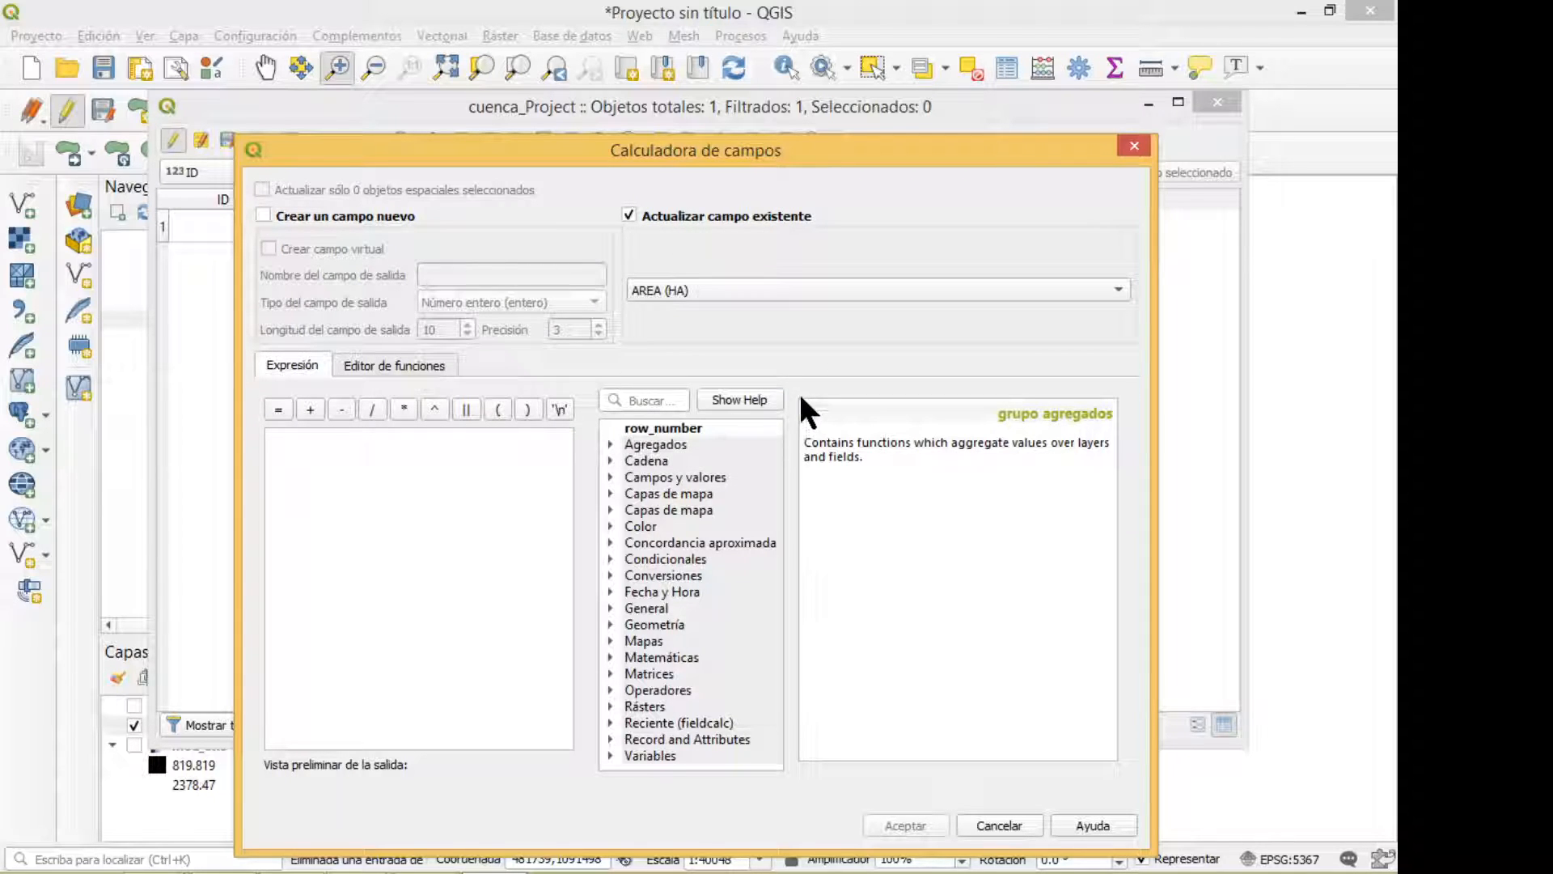
Step: Find the $area geometry function and update AREA (HA) with the expression $area / 10000
click(639, 406)
text($)
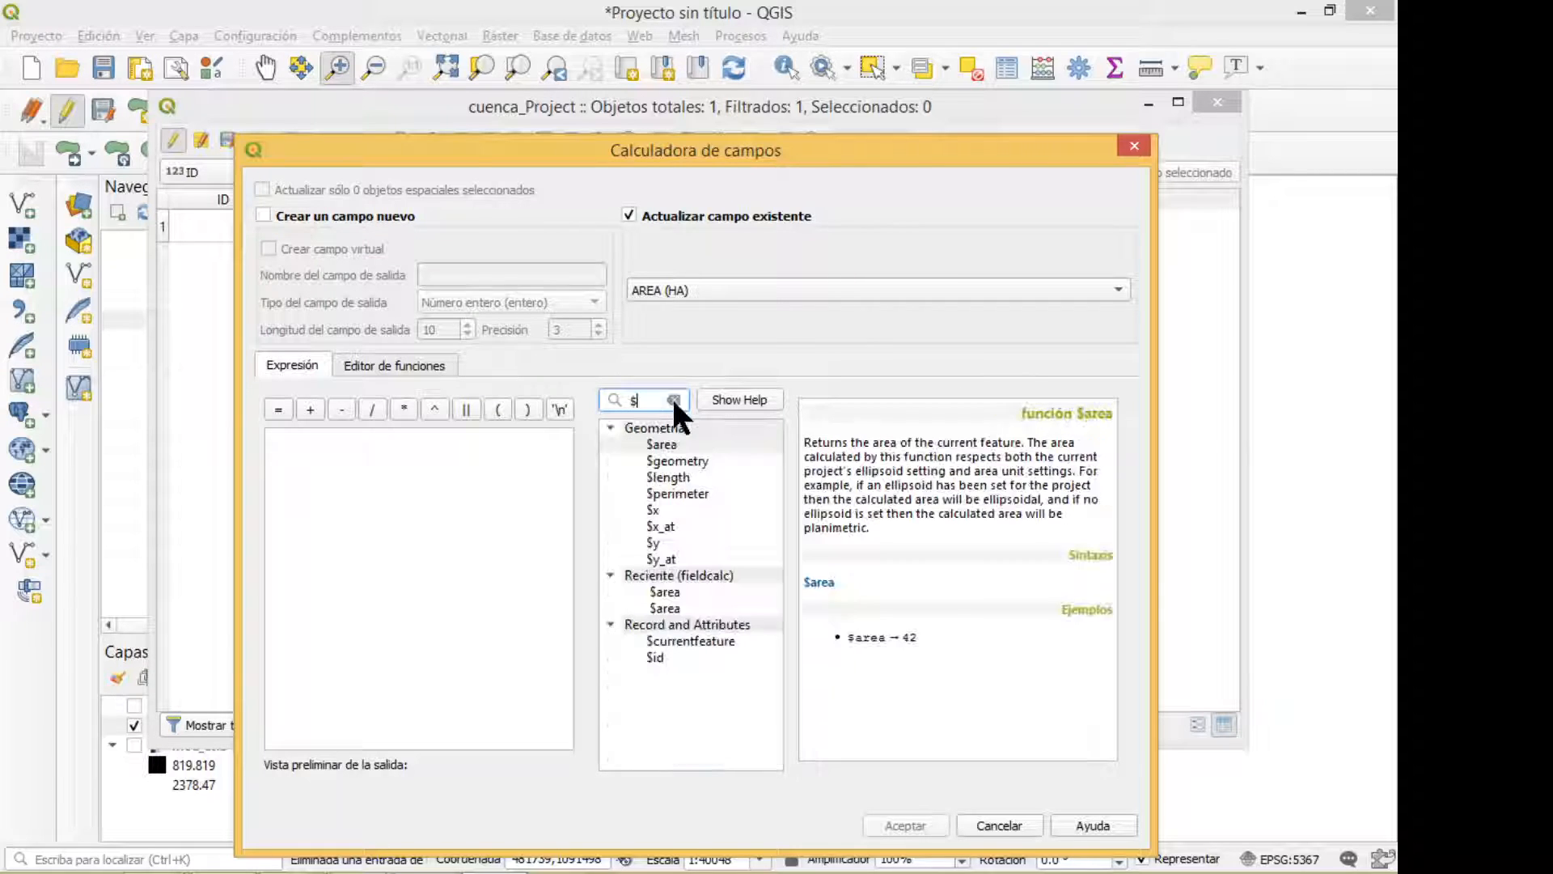
key(BackSpace)
text(AREA)
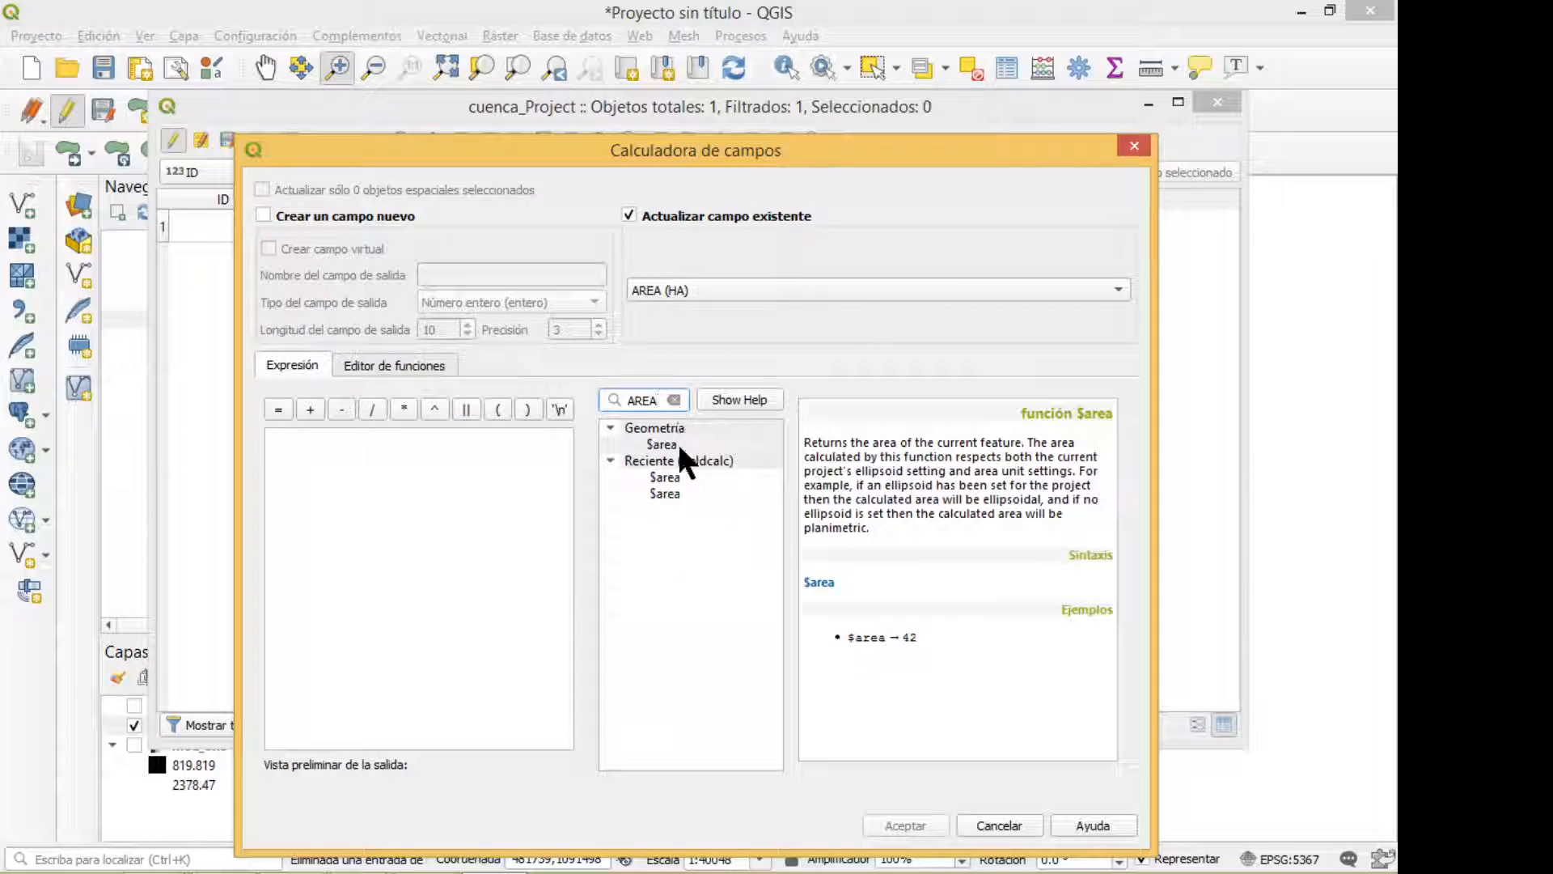
double_click(665, 446)
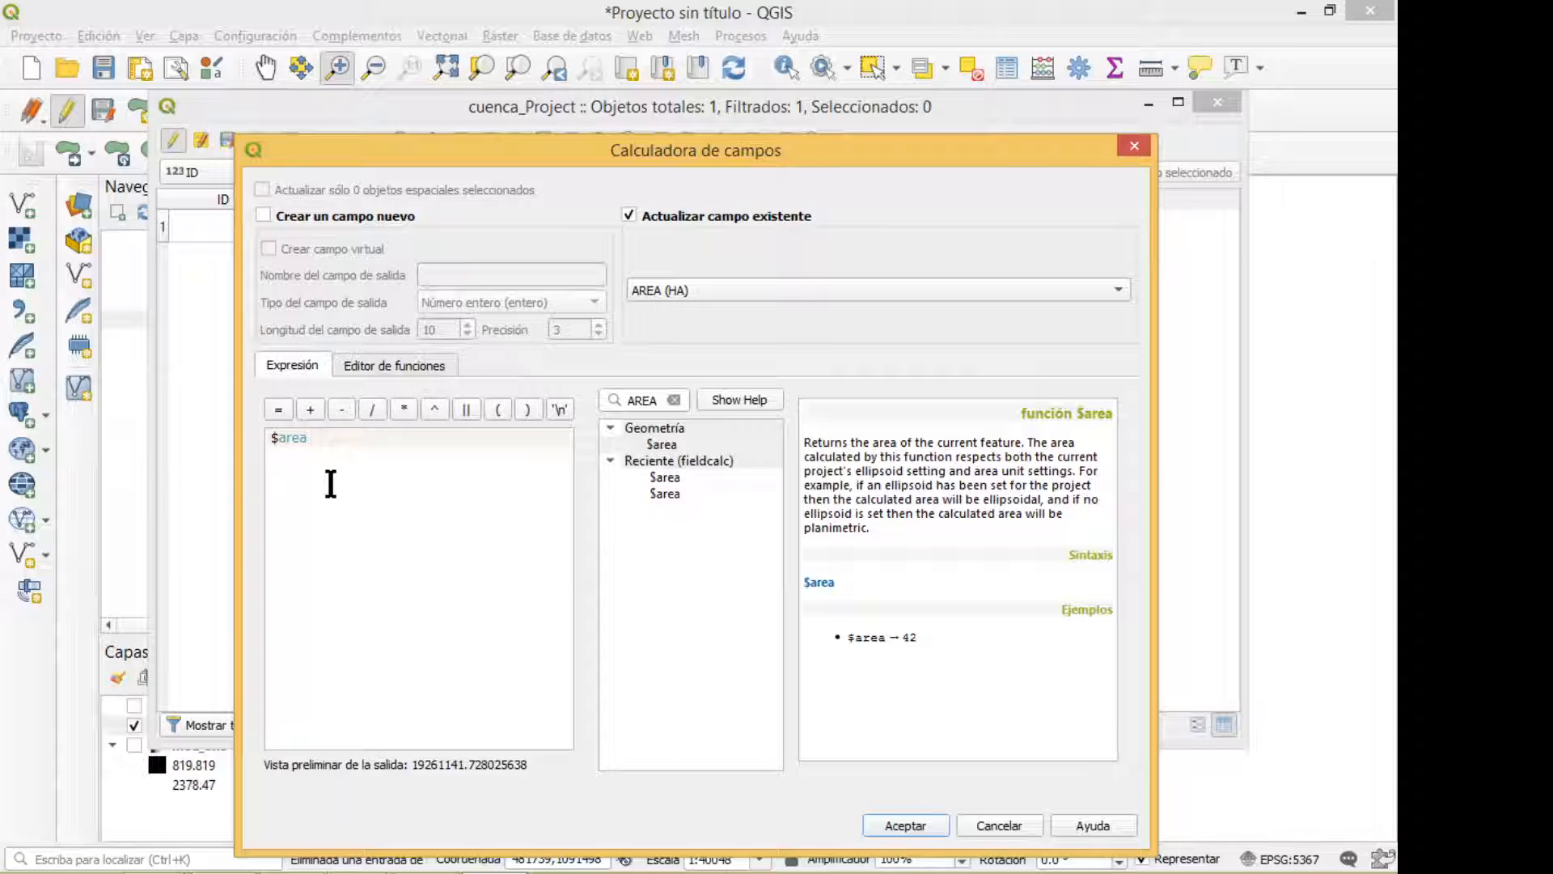
text(/1000)
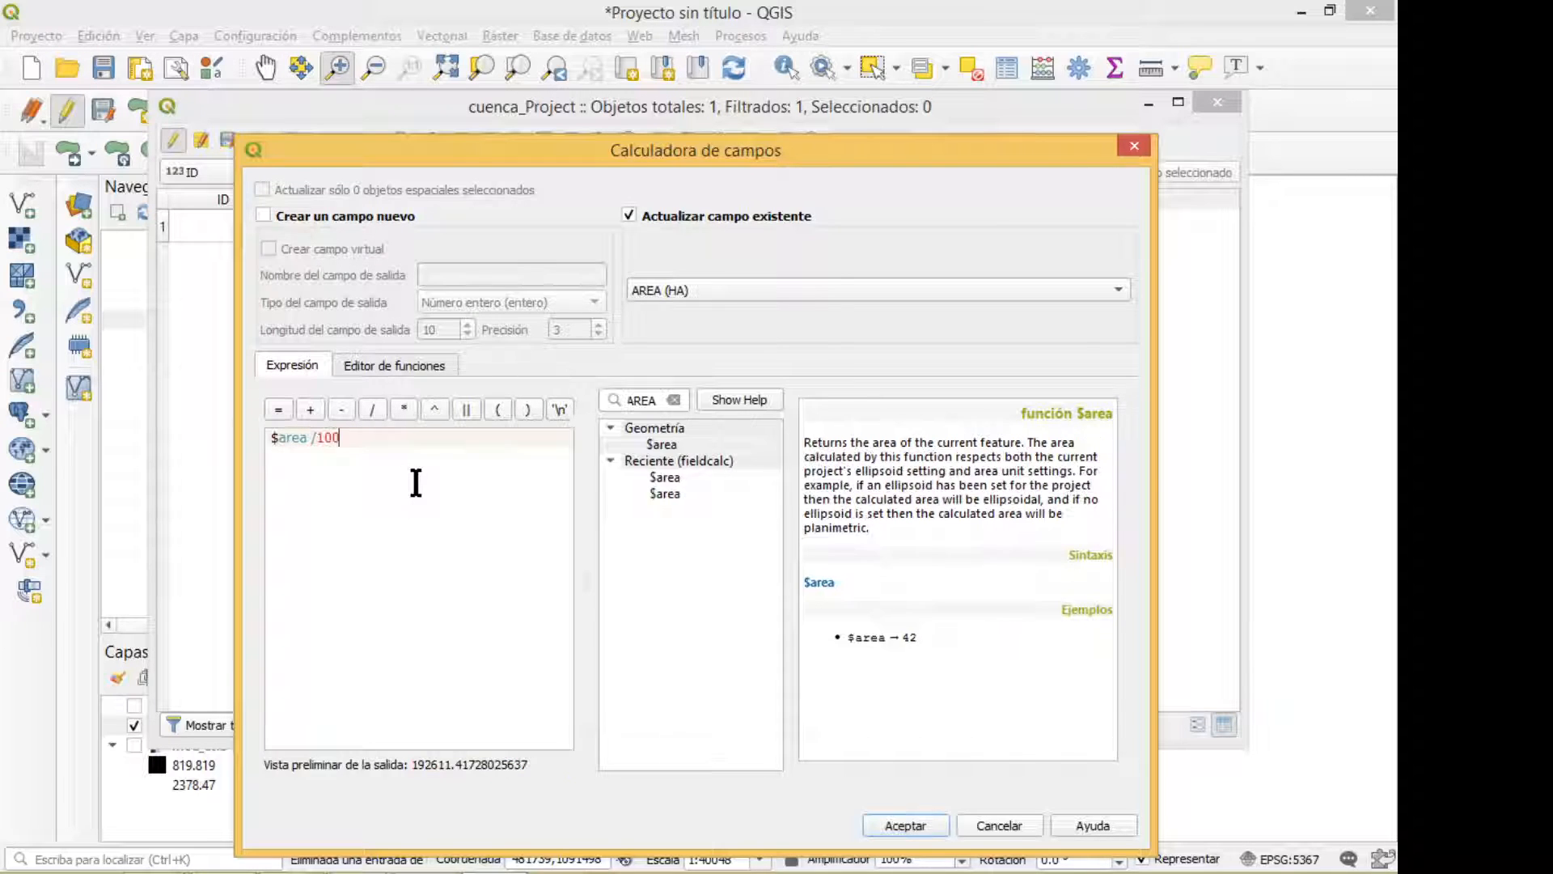
key(Left)
key(Left)
key(Left)
text(0)
key(Left)
key(Left)
click(902, 820)
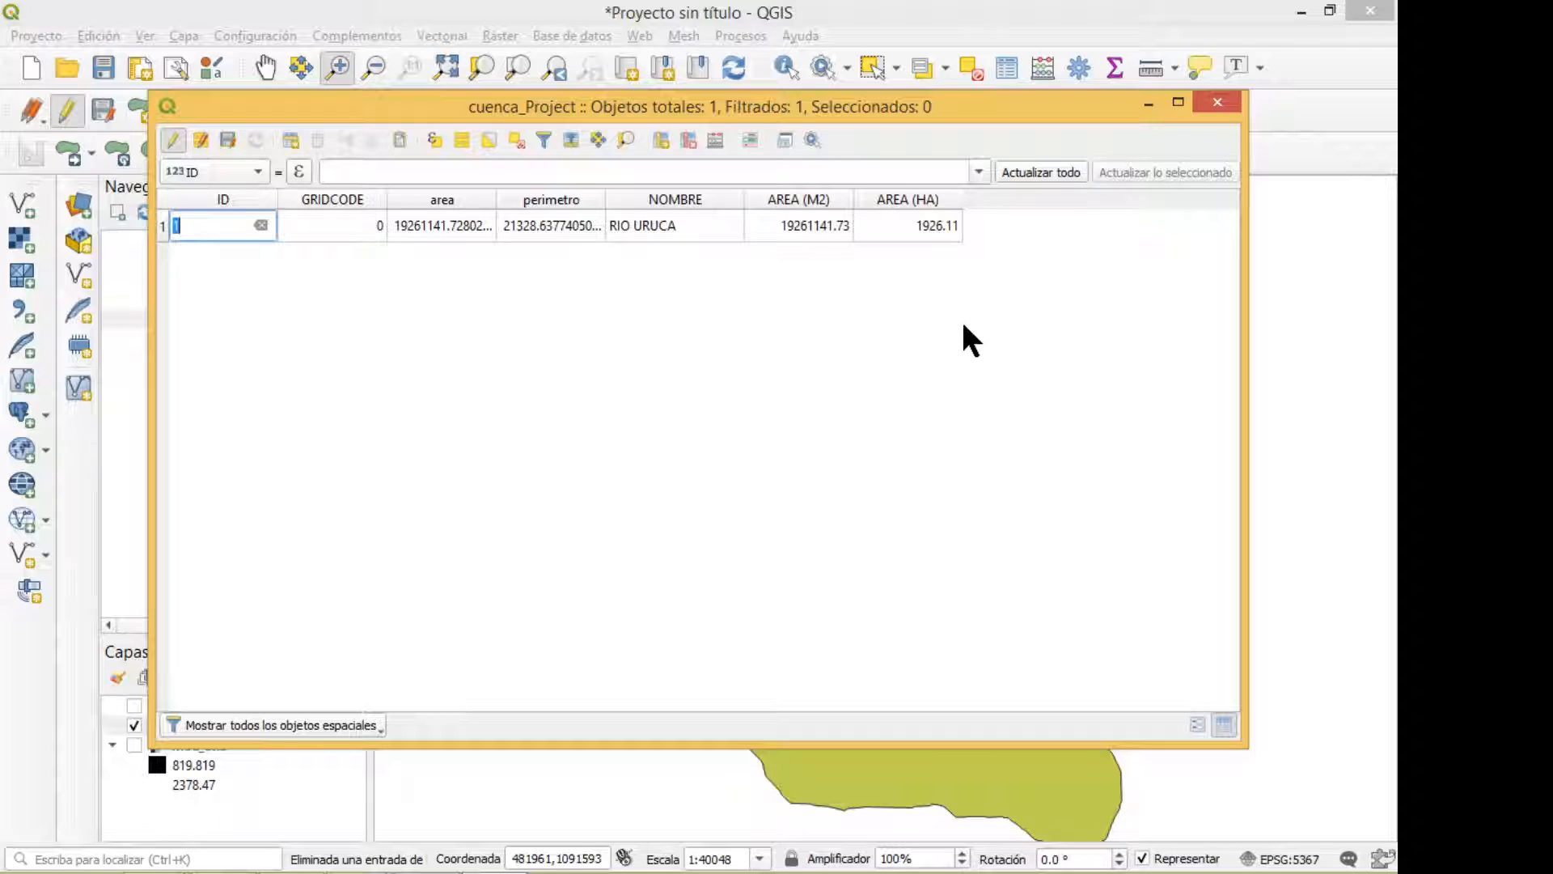
Step: Set up another new decimal number field named AREA (KM2) with precision 2 in the field calculator
key(Return)
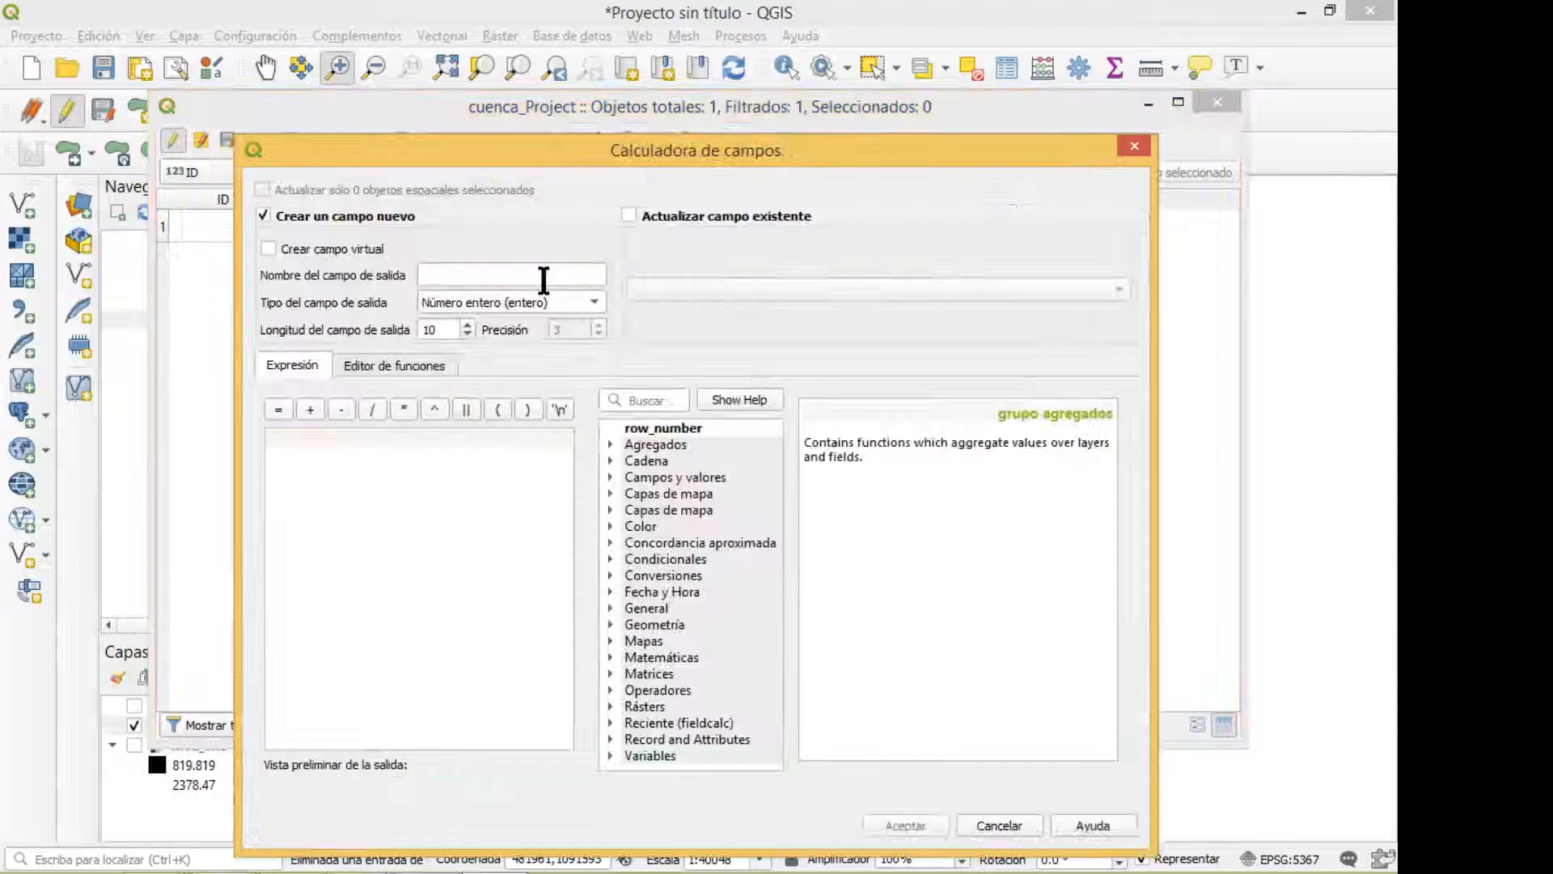
click(490, 274)
text(A)
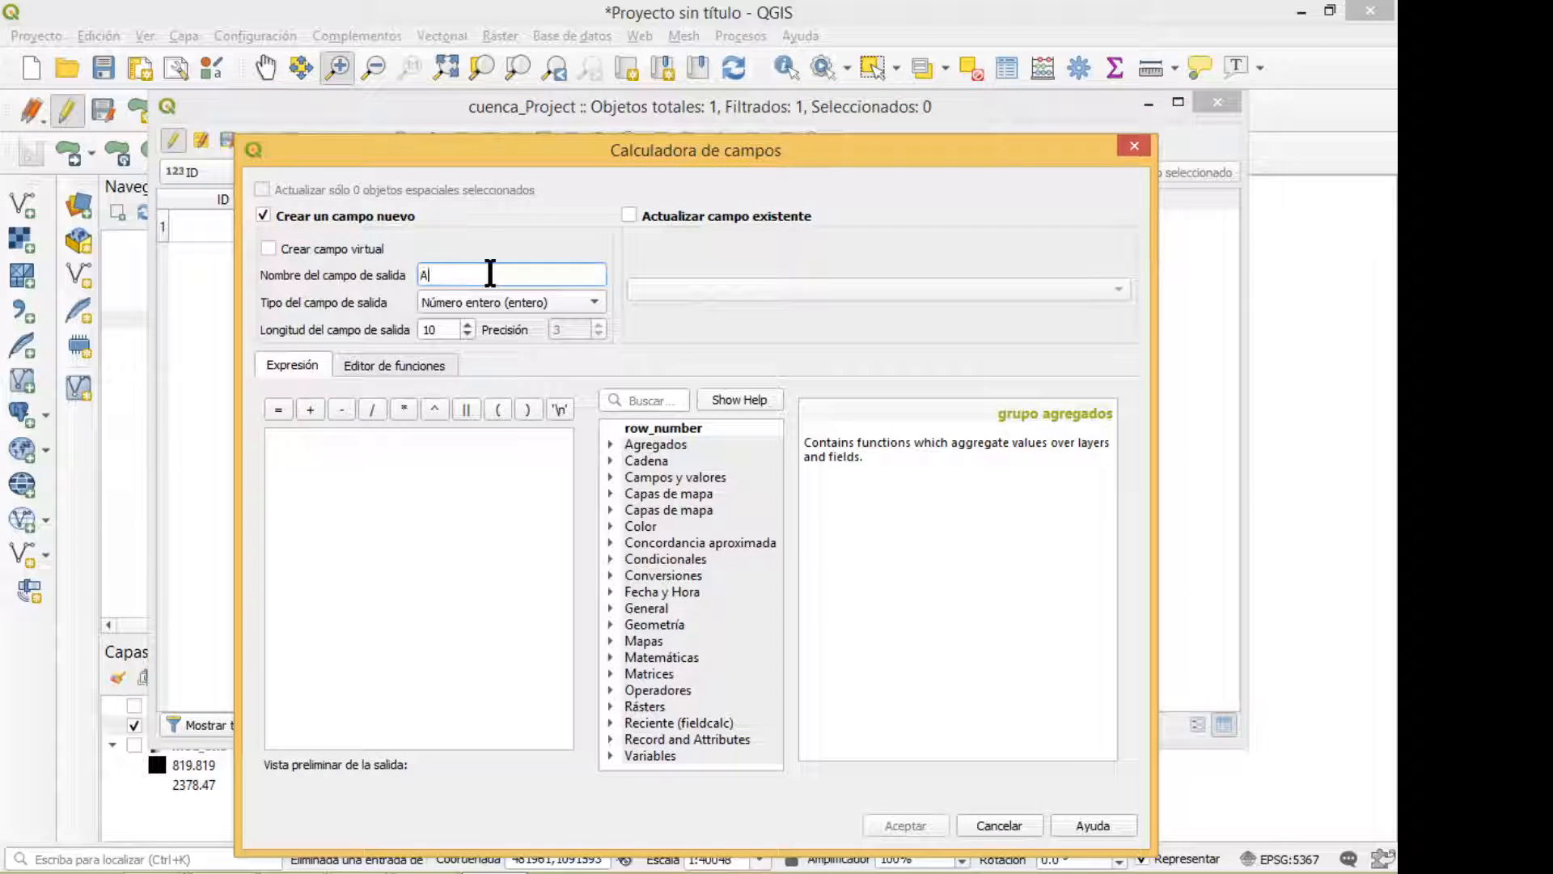
text(REA (KM2))
click(550, 302)
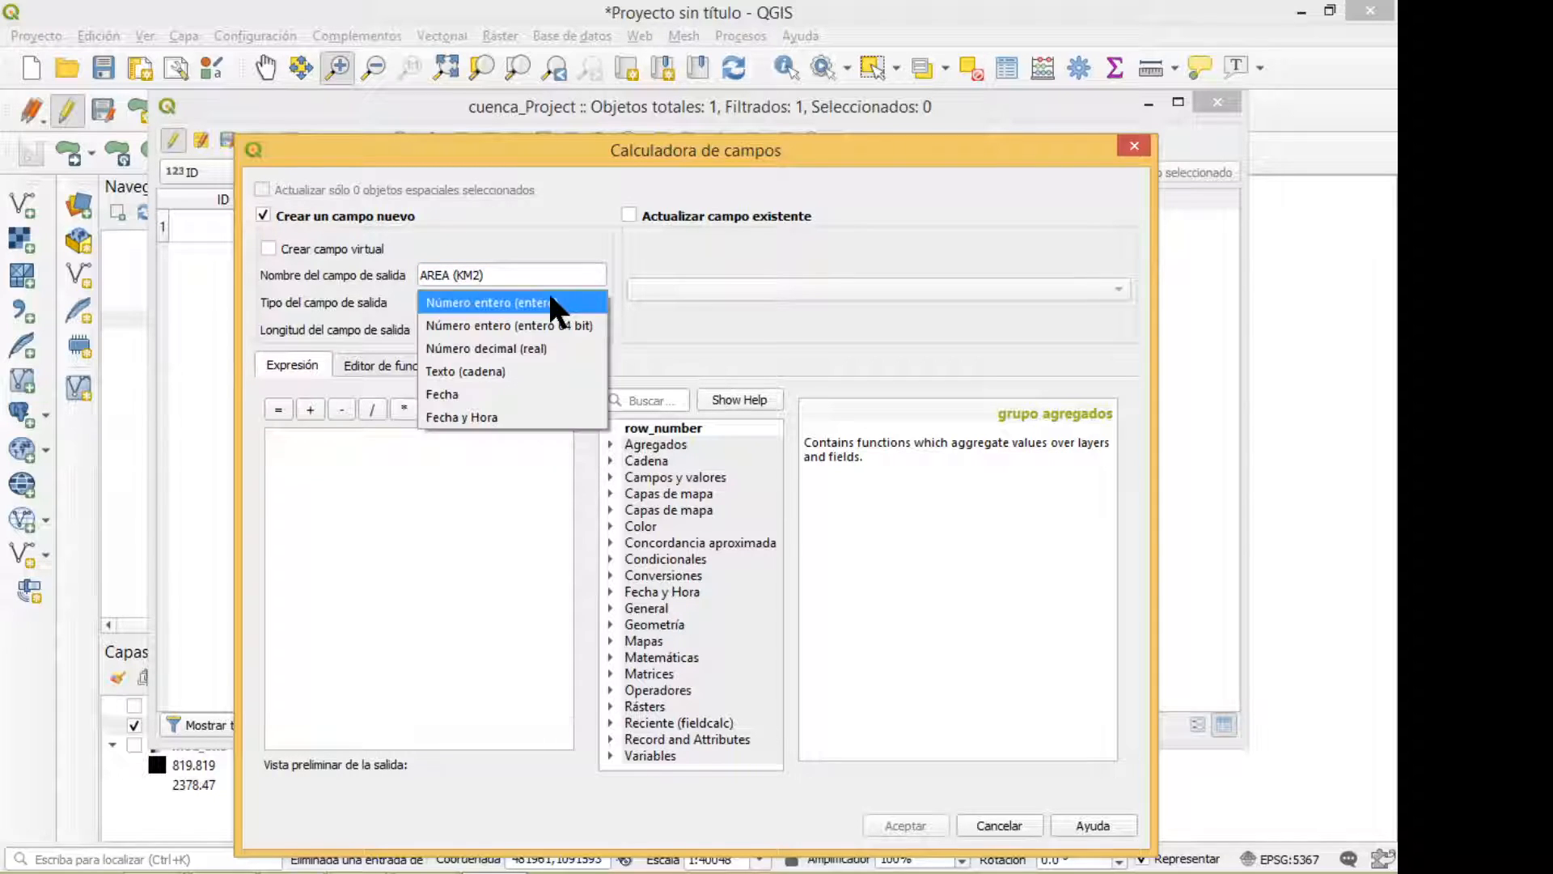
click(560, 348)
scroll(574, 322, down, 1)
click(400, 463)
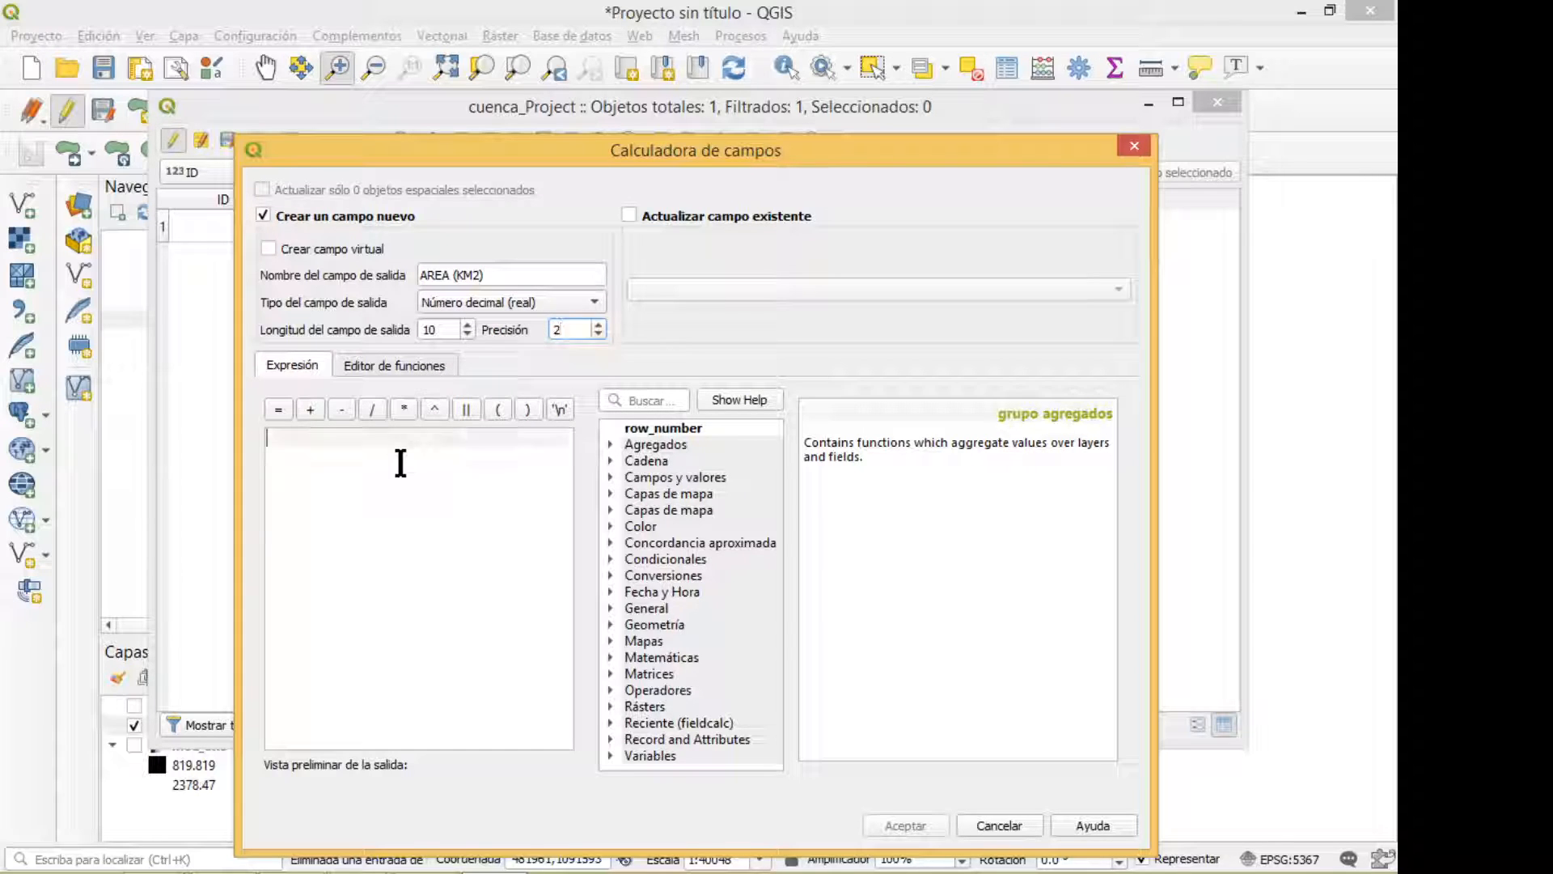
Step: Search the functions for AREA and insert the $area geometry function into the AREA (KM2) expression
click(658, 400)
text($)
key(BackSpace)
text(AREA)
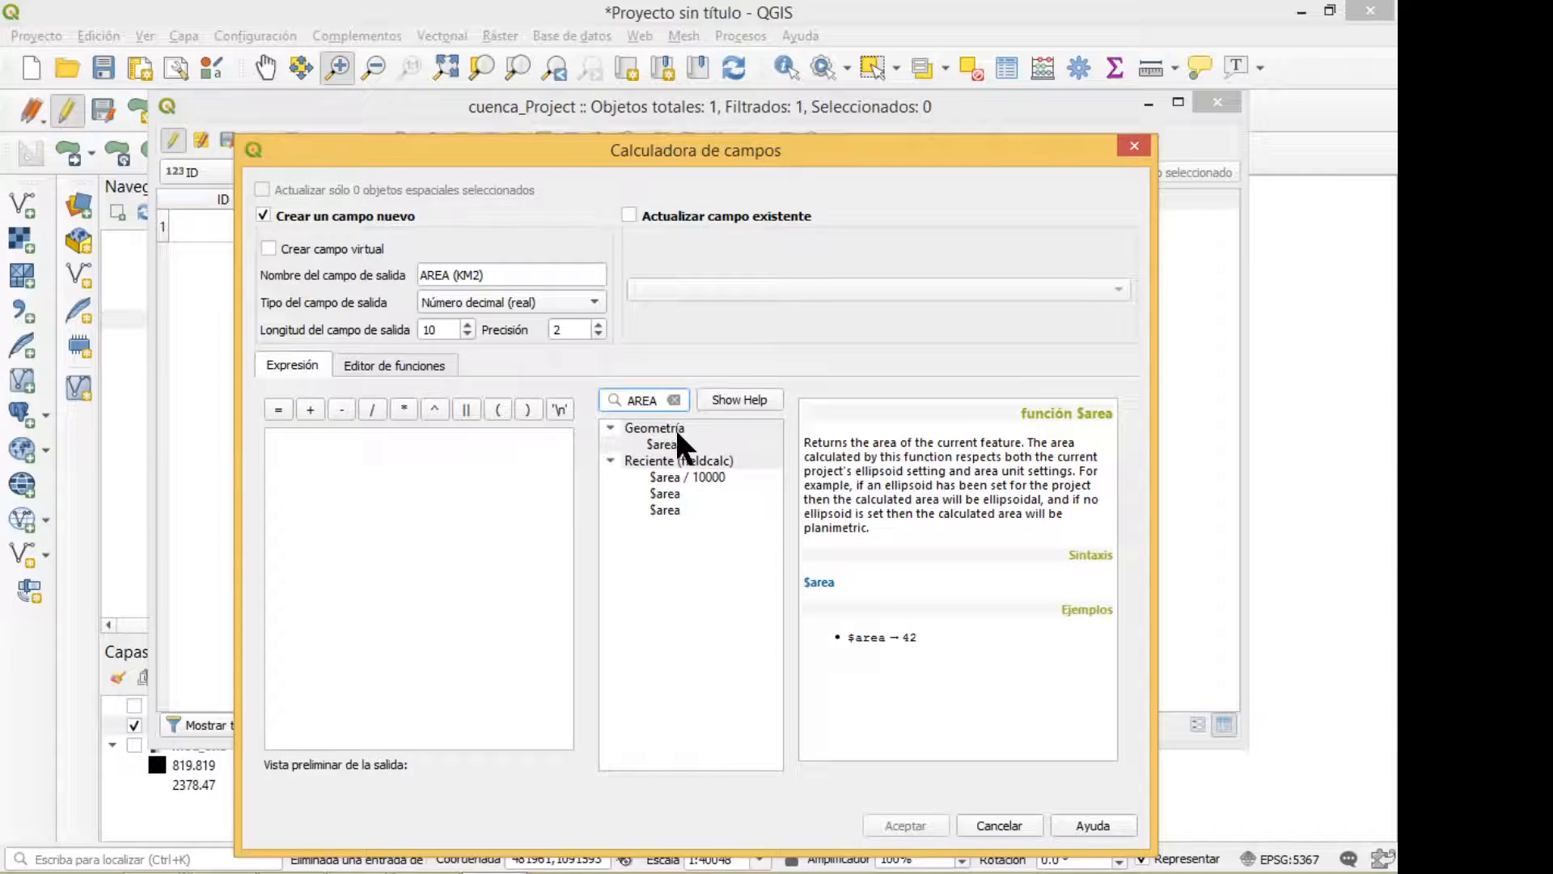
double_click(673, 439)
Step: Divide the $area expression by 1000000 and create the AREA (KM2) field
text(/ 1000000)
key(Left)
key(Left)
key(Left)
key(Left)
key(Left)
key(Right)
key(Right)
key(Right)
key(Right)
key(Right)
key(Right)
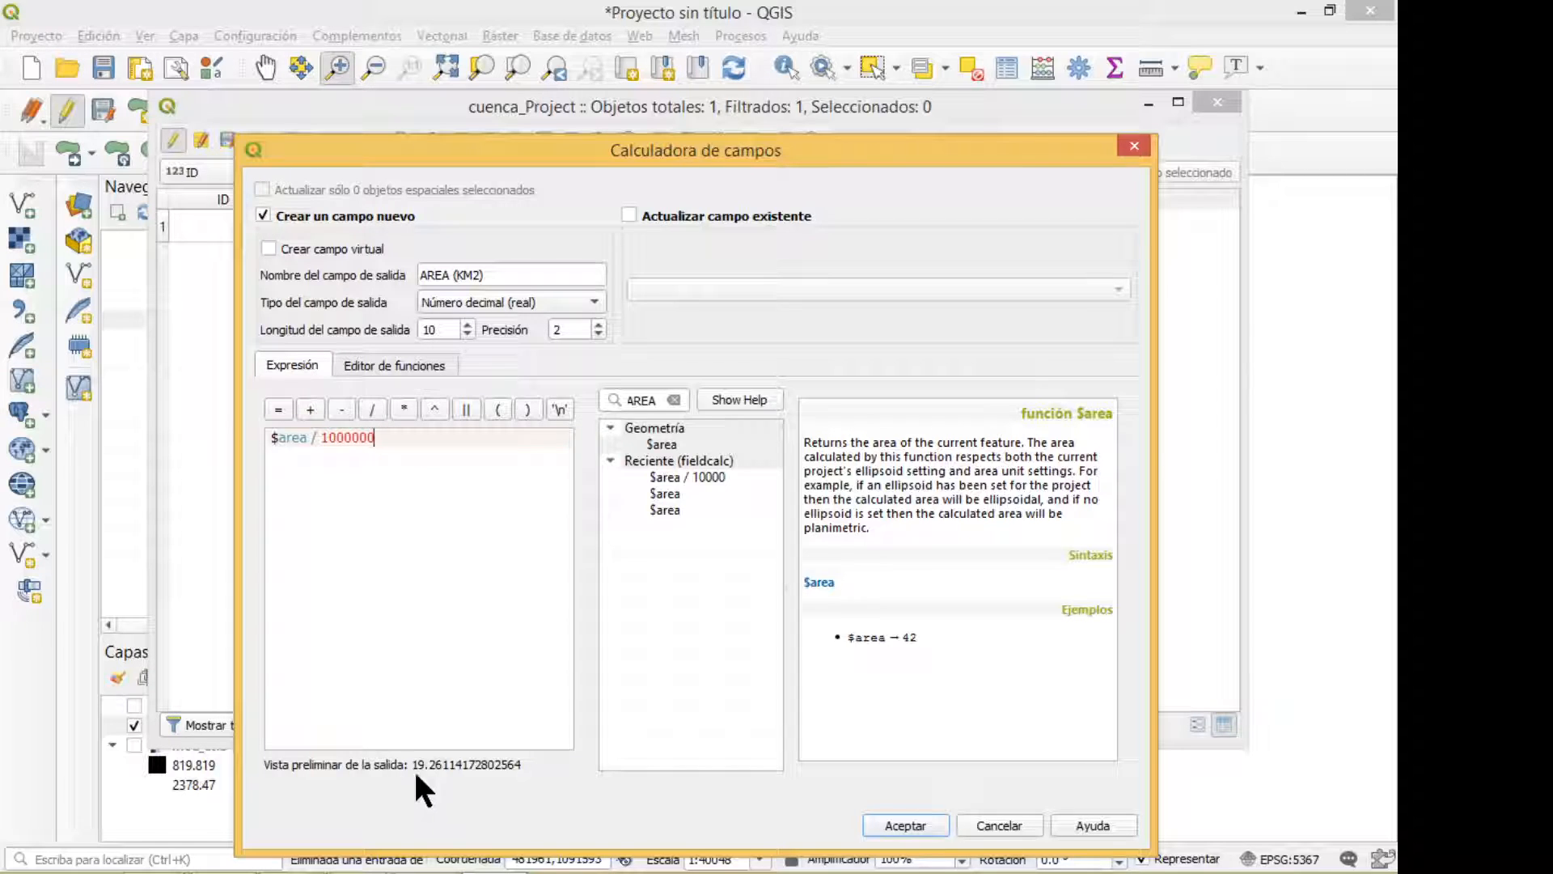
click(906, 824)
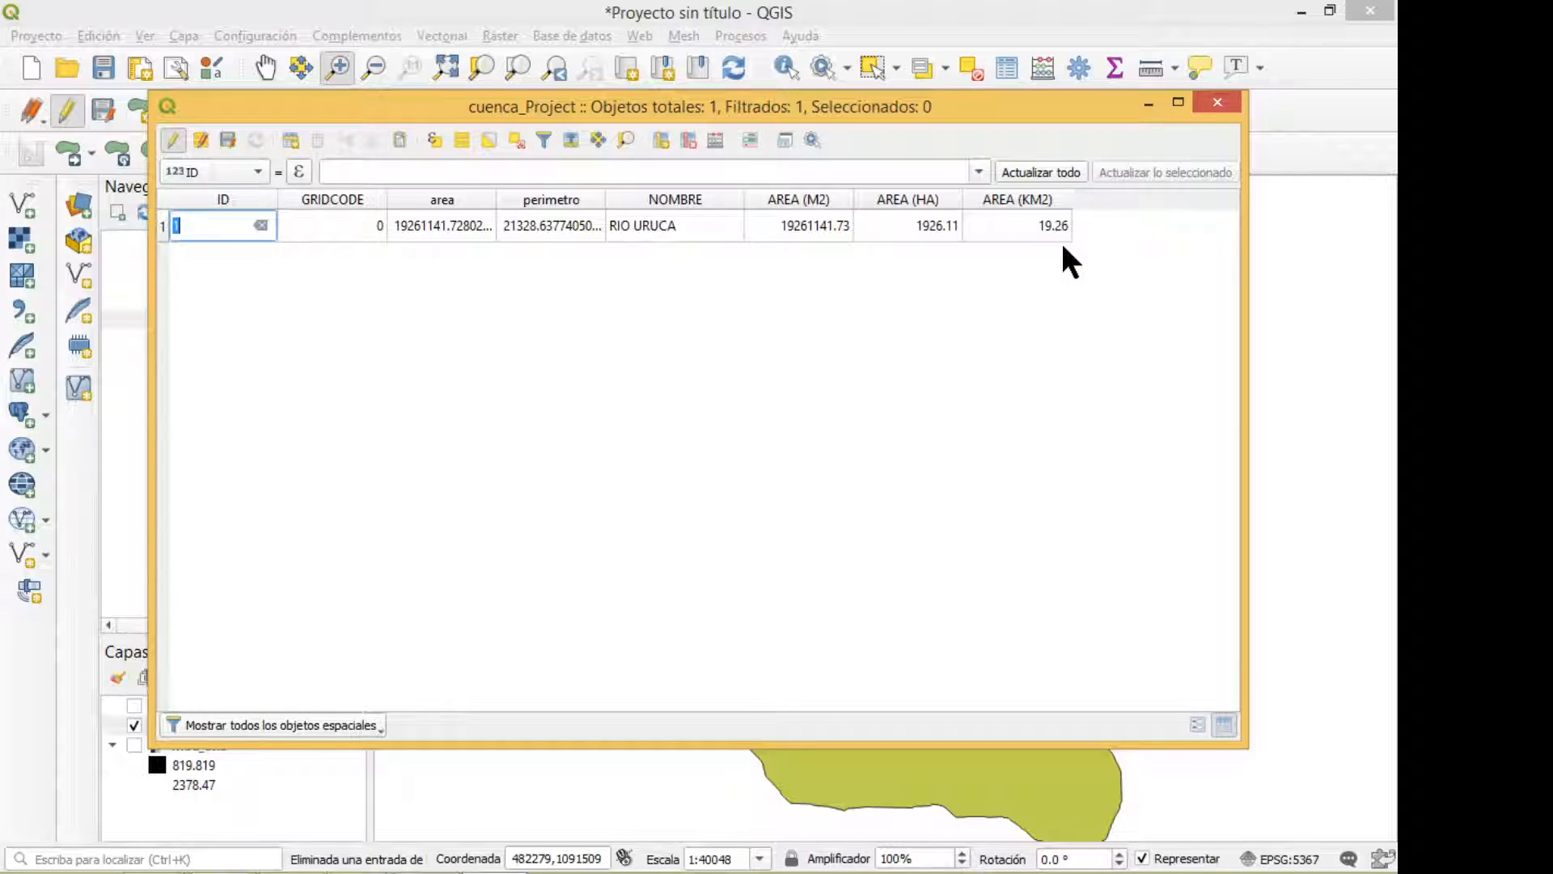
click(261, 281)
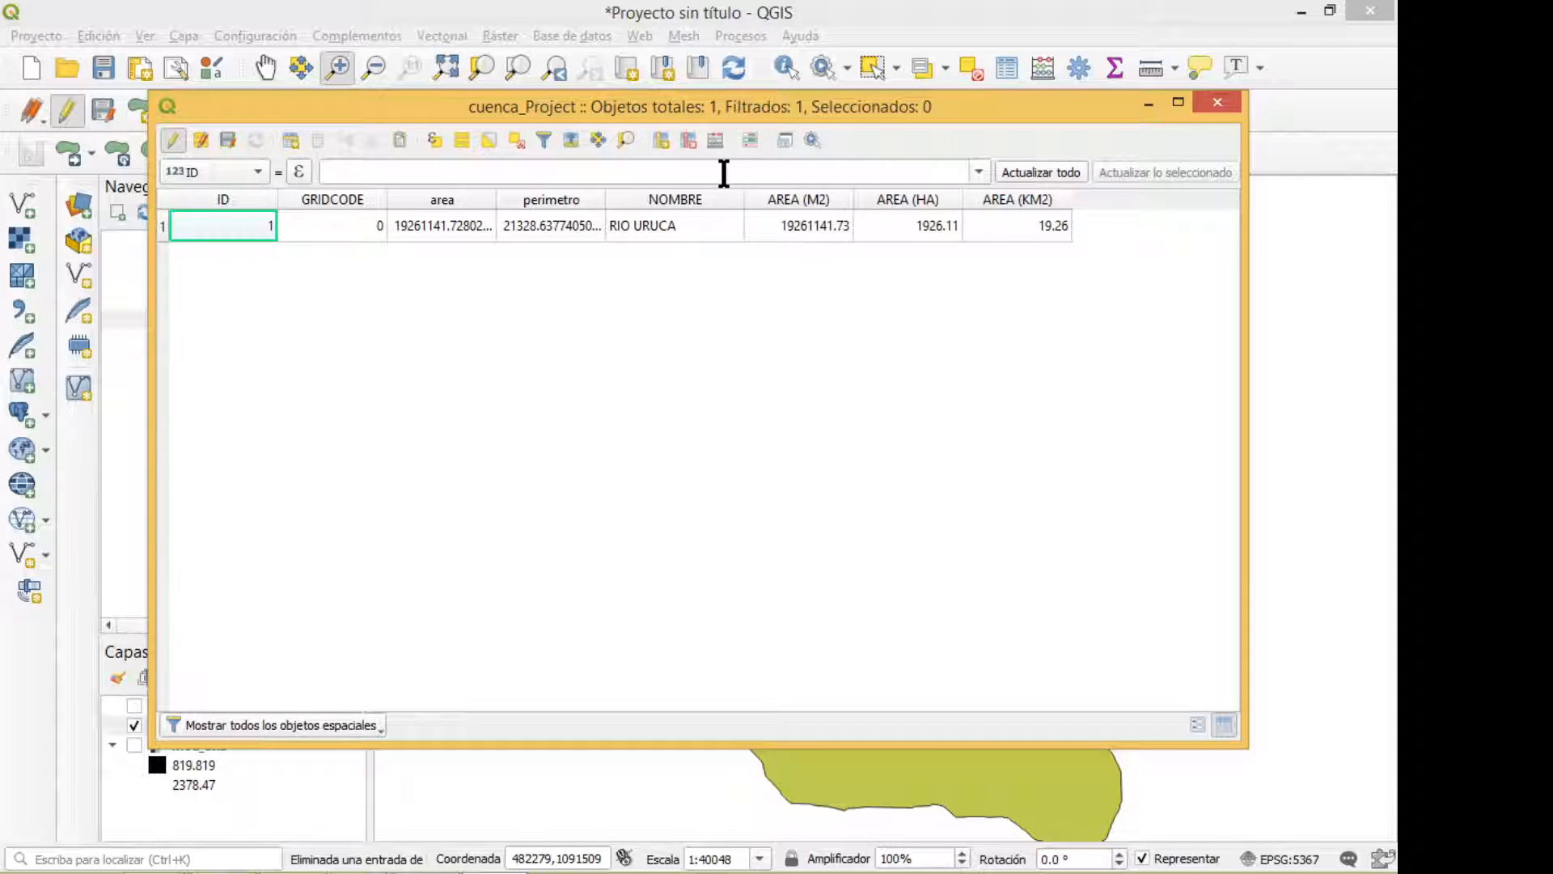
Step: Set up a new decimal number field named PERIMETKM in the field calculator
click(709, 144)
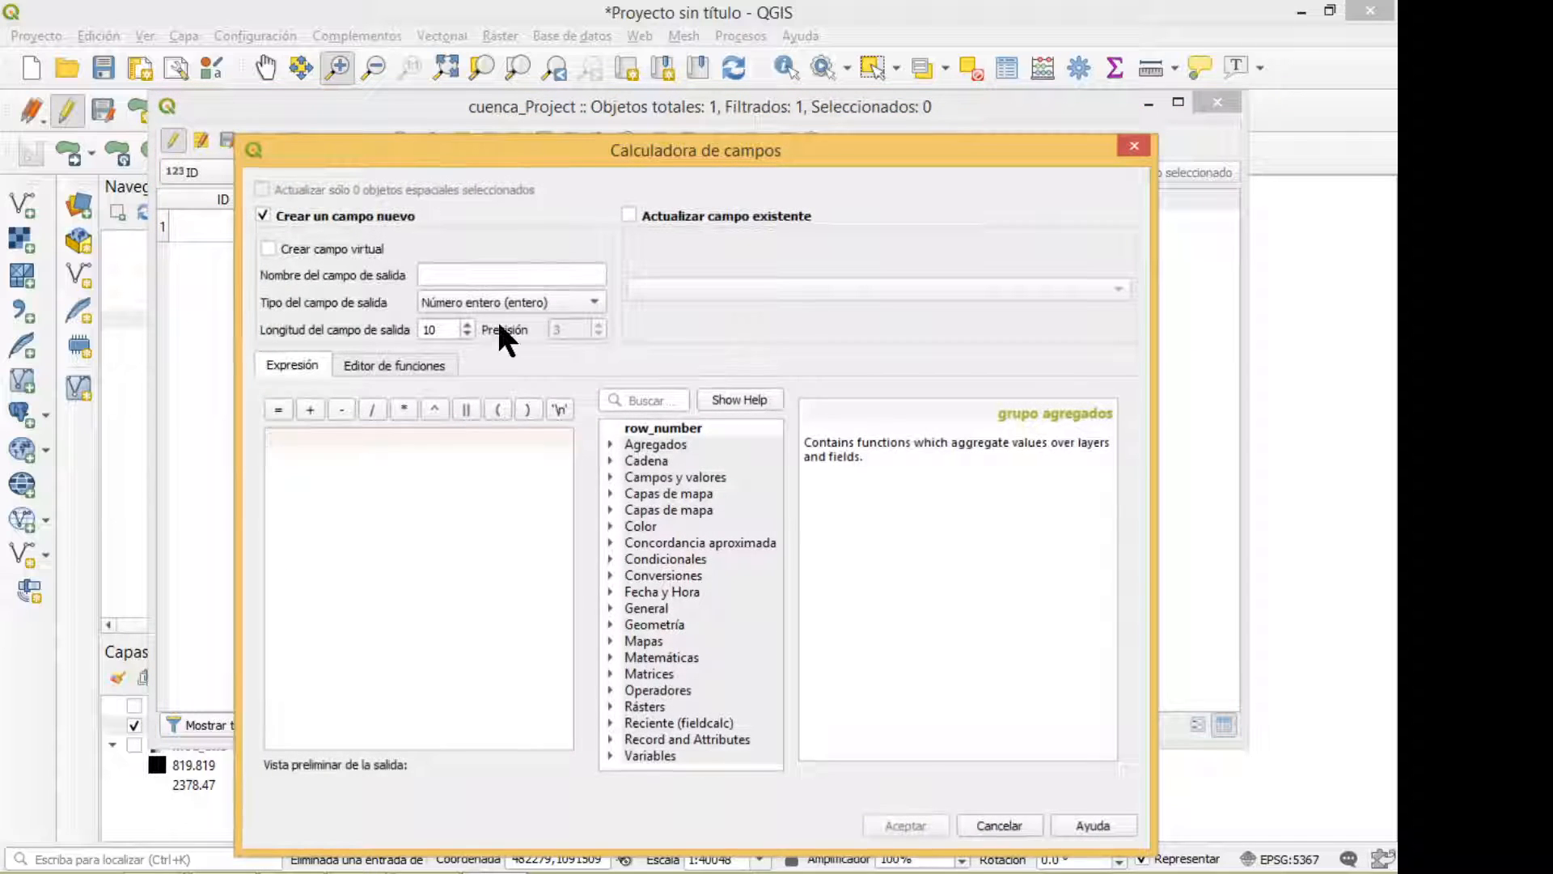
click(439, 270)
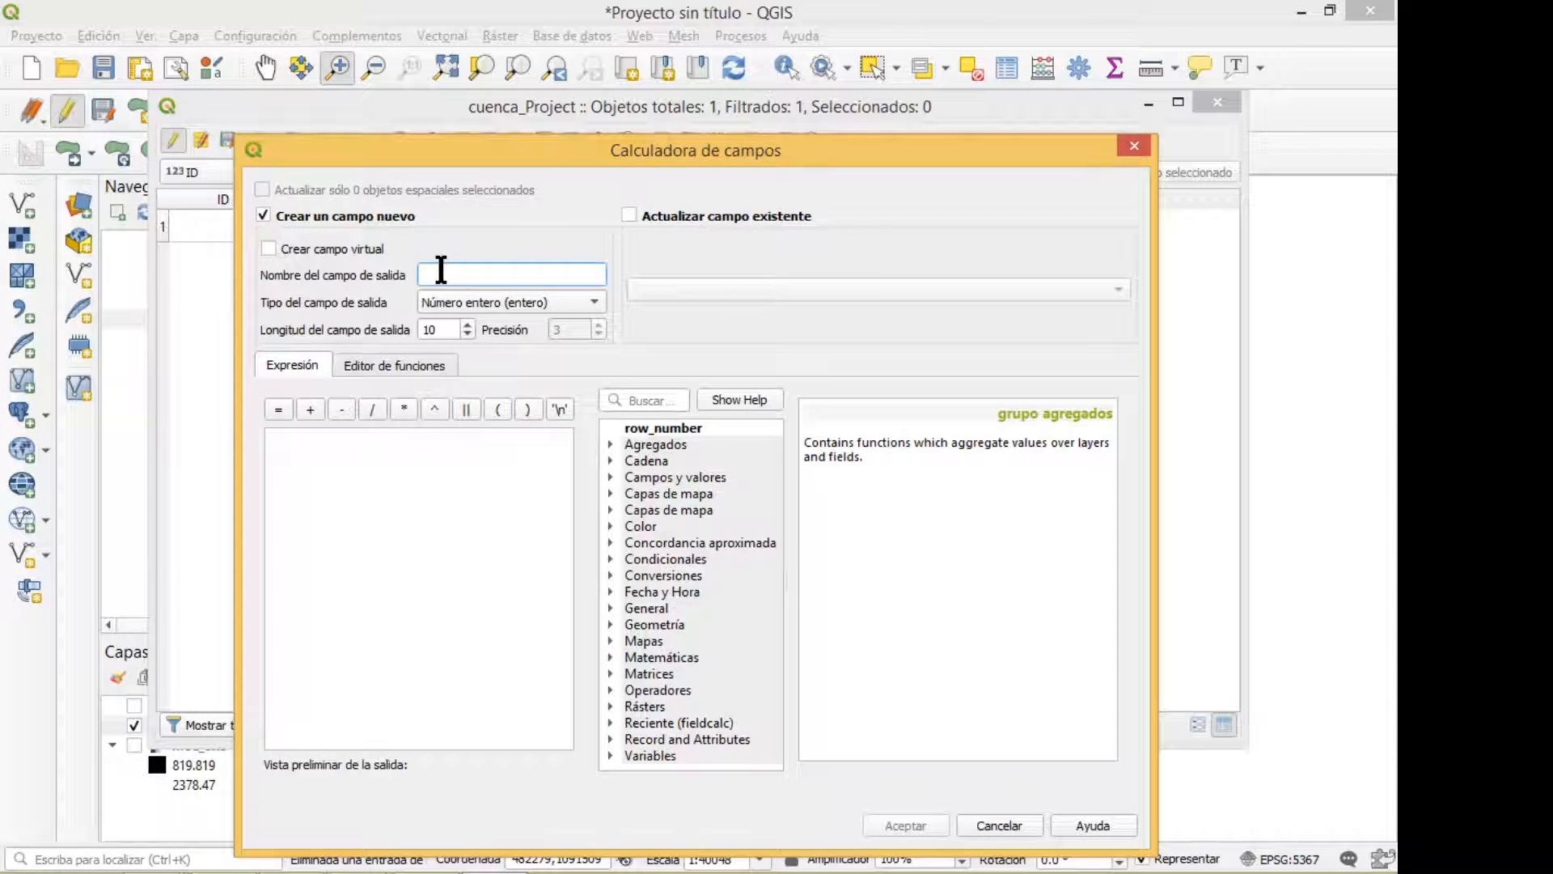
text(PERIMET)
key(BackSpace)
key(BackSpace)
key(BackSpace)
key(BackSpace)
text(T)
key(BackSpace)
text(KM)
key(Left)
key(Left)
click(517, 302)
click(512, 344)
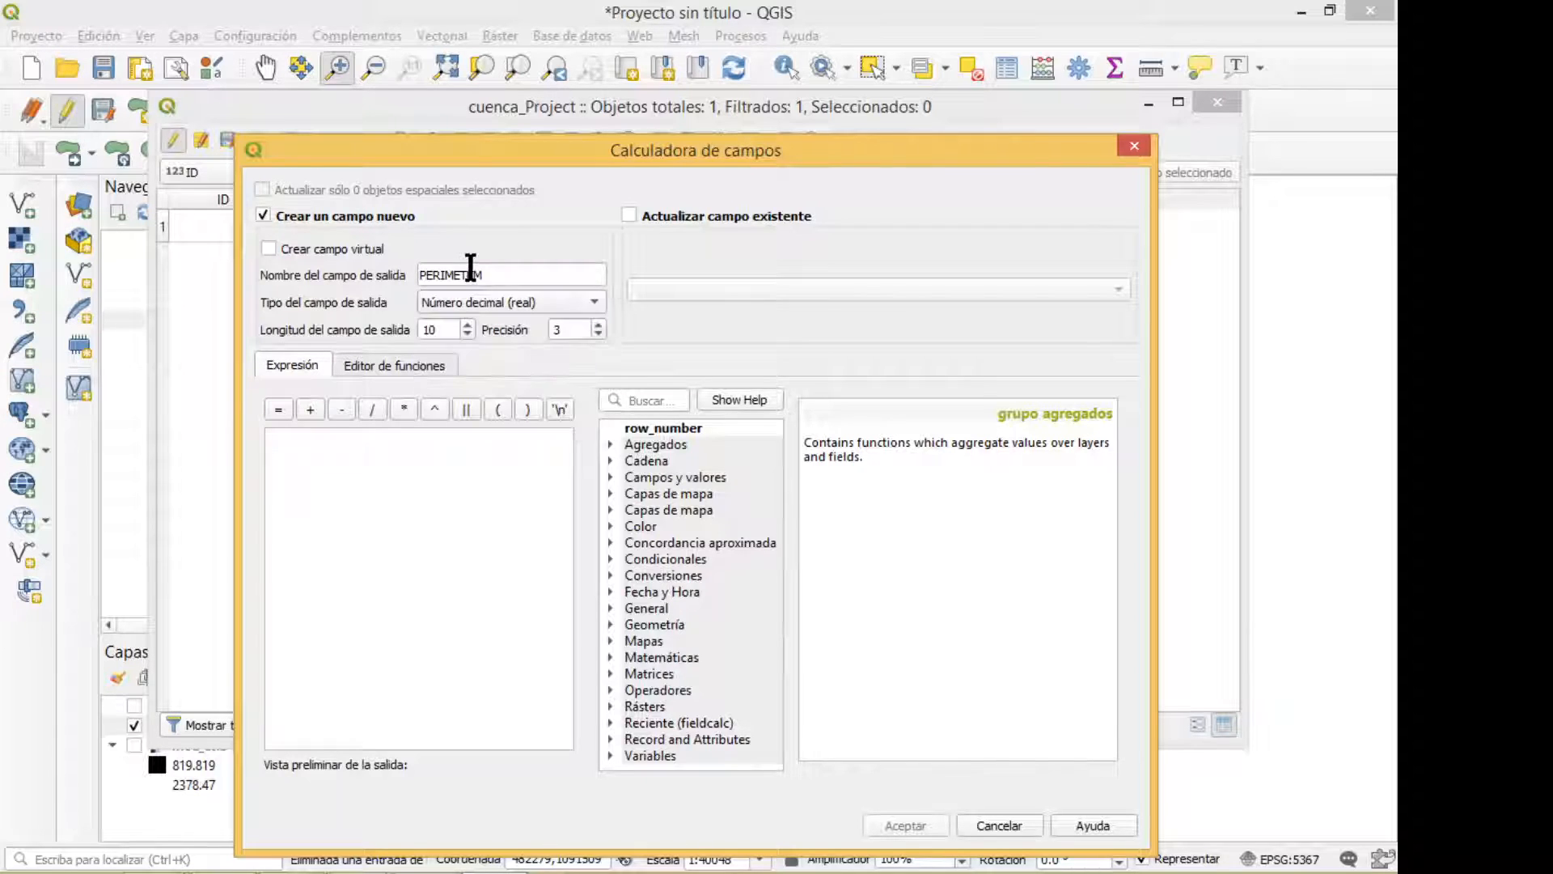
click(467, 268)
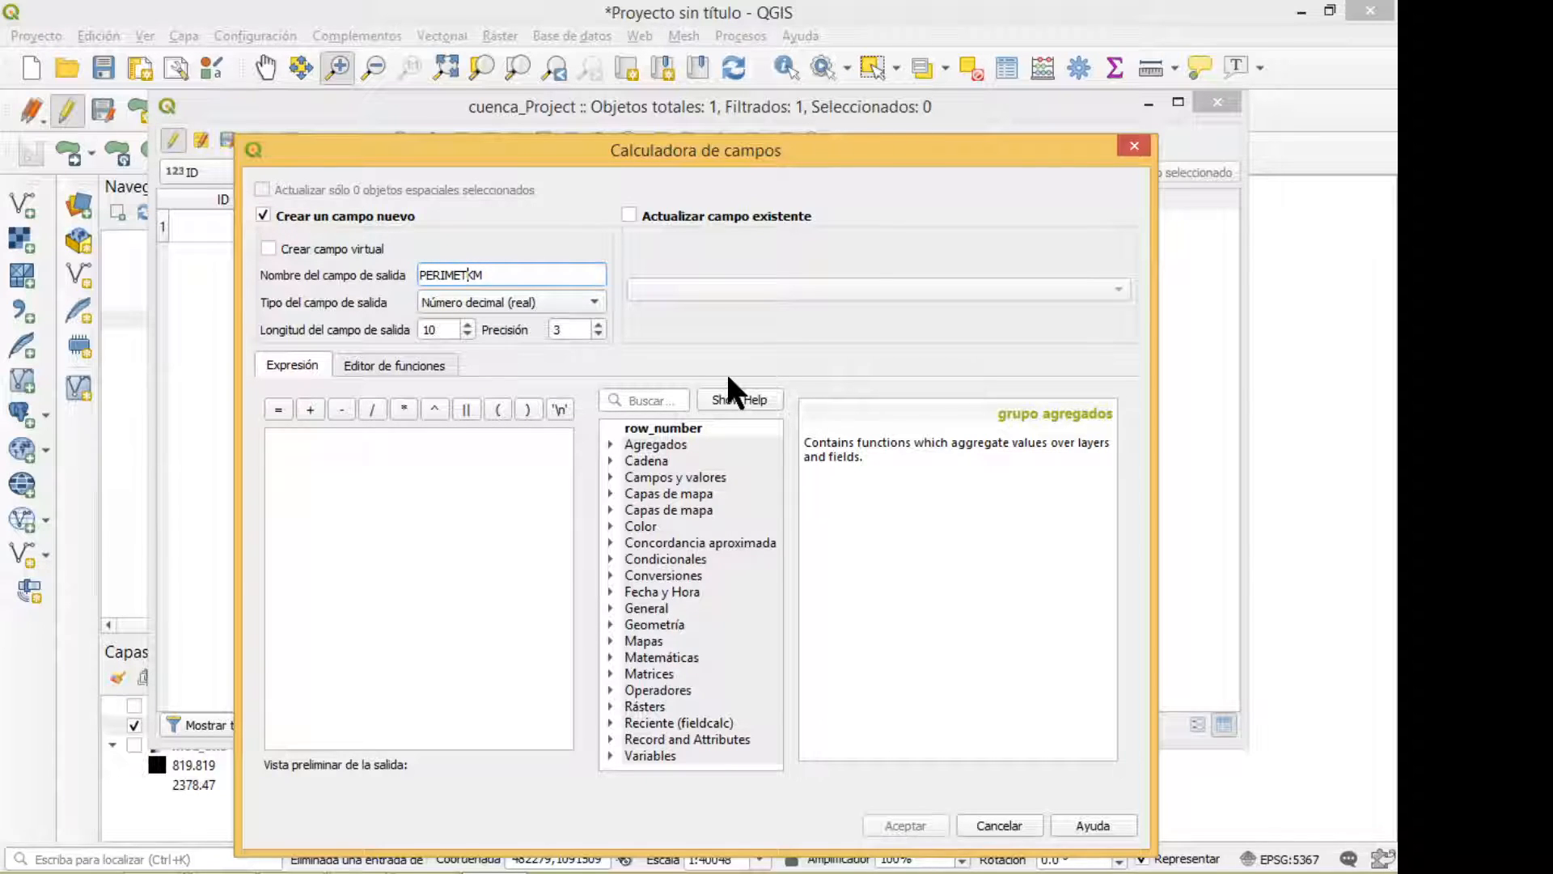
Step: Find the $perimeter geometry function, divide it by 1000 and create the PERIMETKM field
click(444, 434)
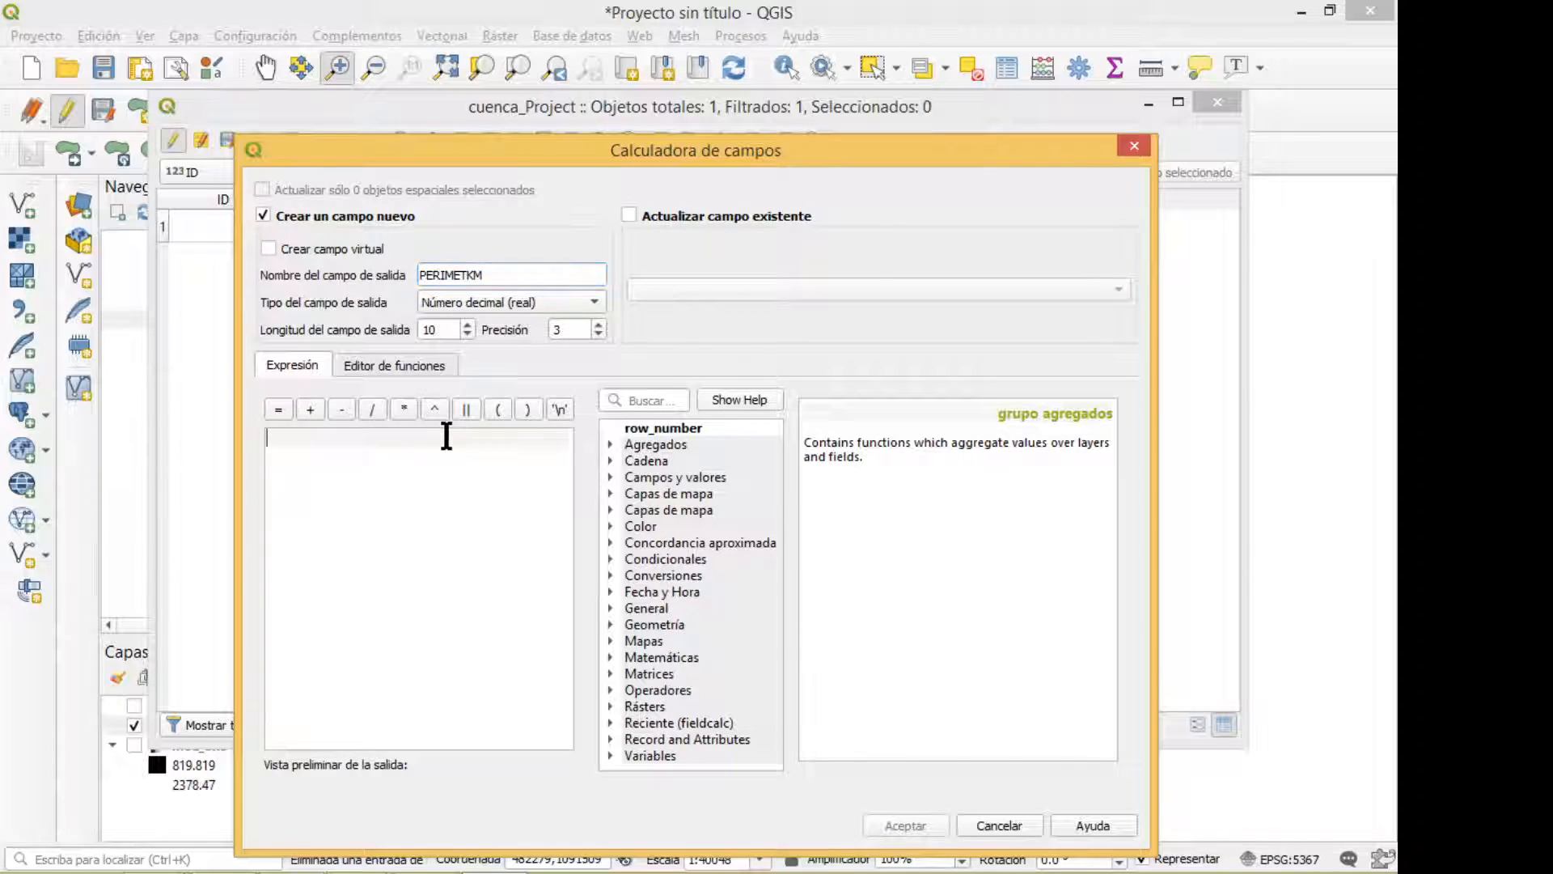
click(663, 401)
text(PERO)
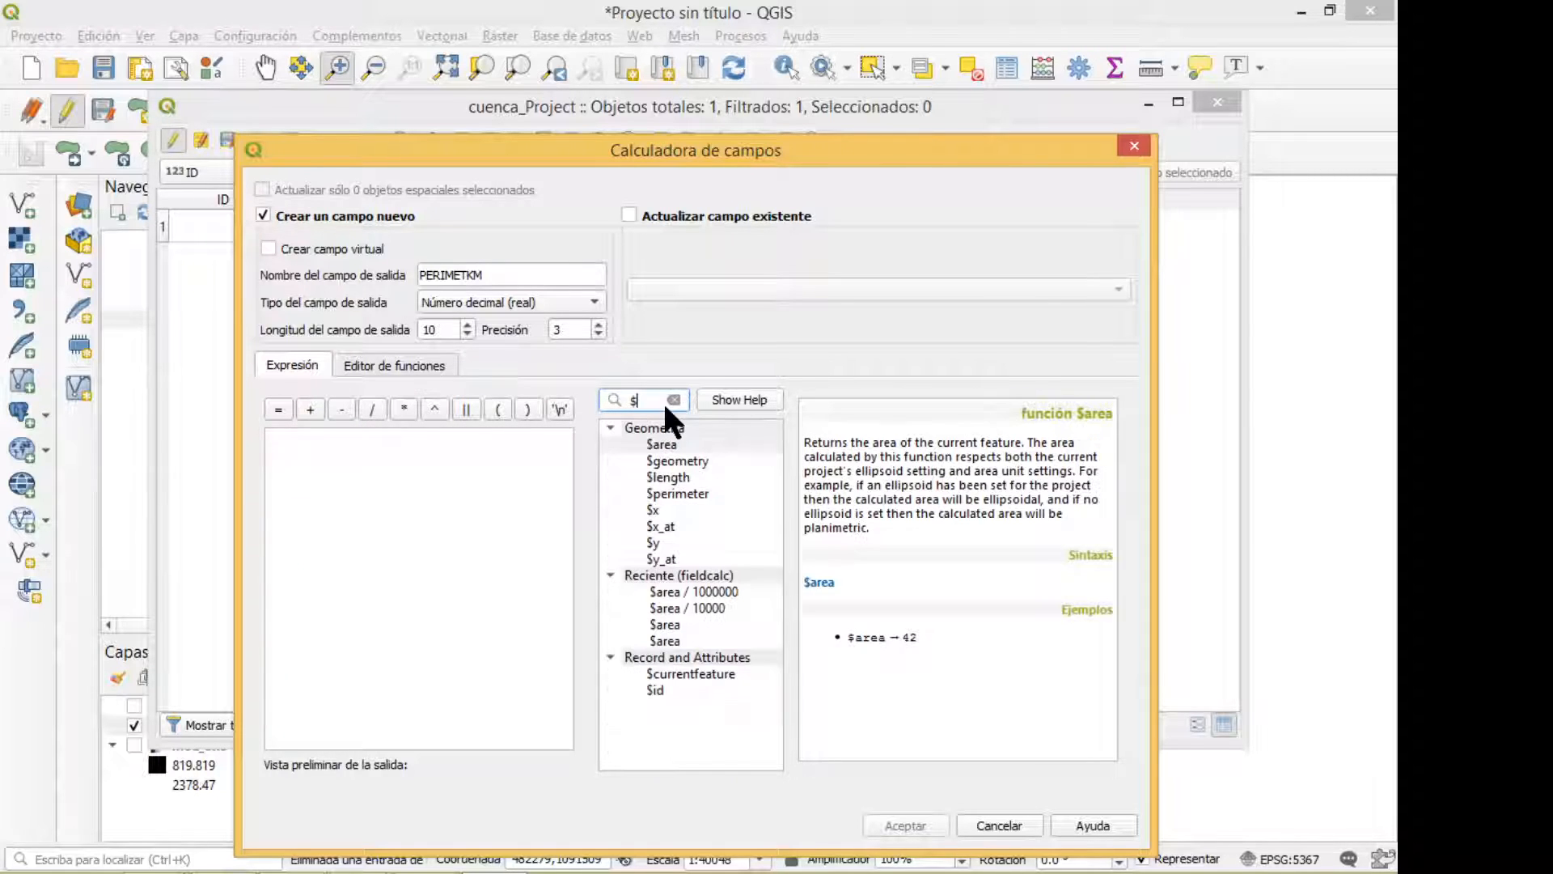
key(BackSpace)
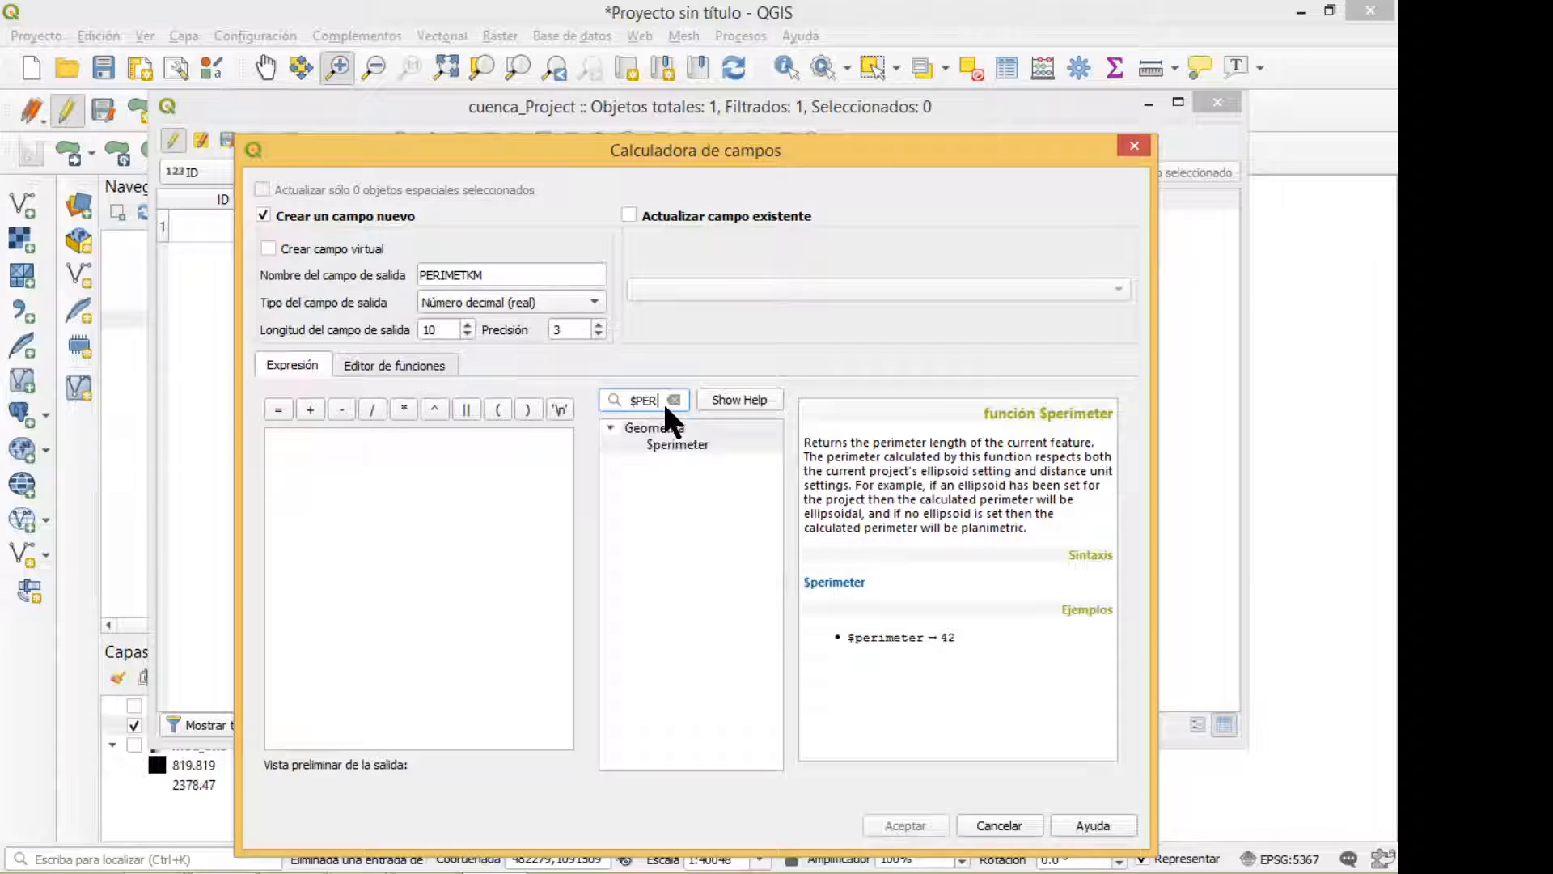
double_click(691, 446)
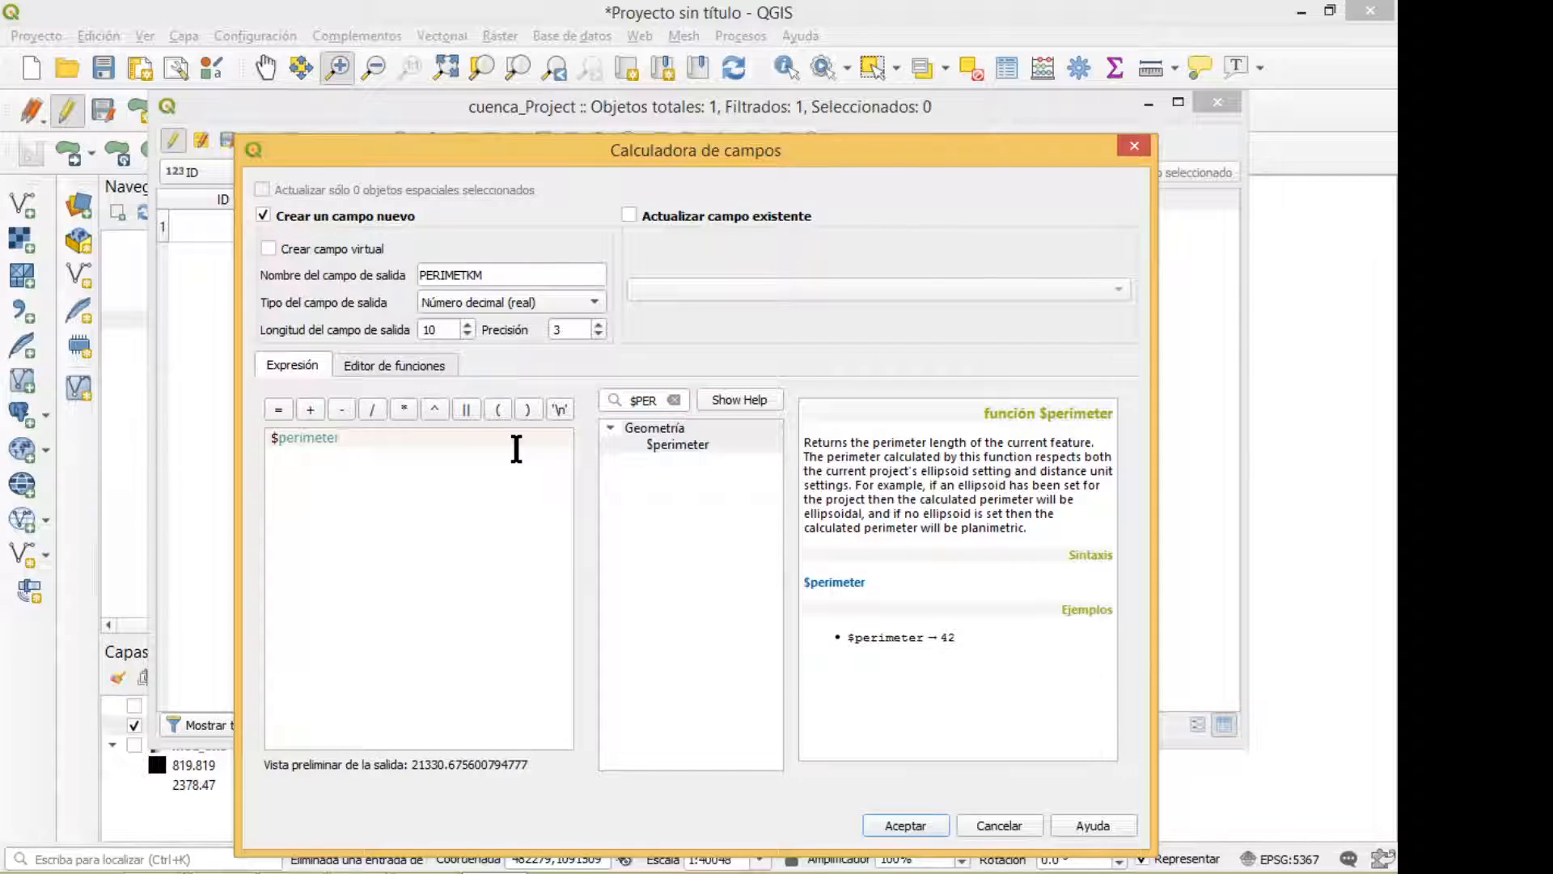
text(/ 1000)
click(510, 275)
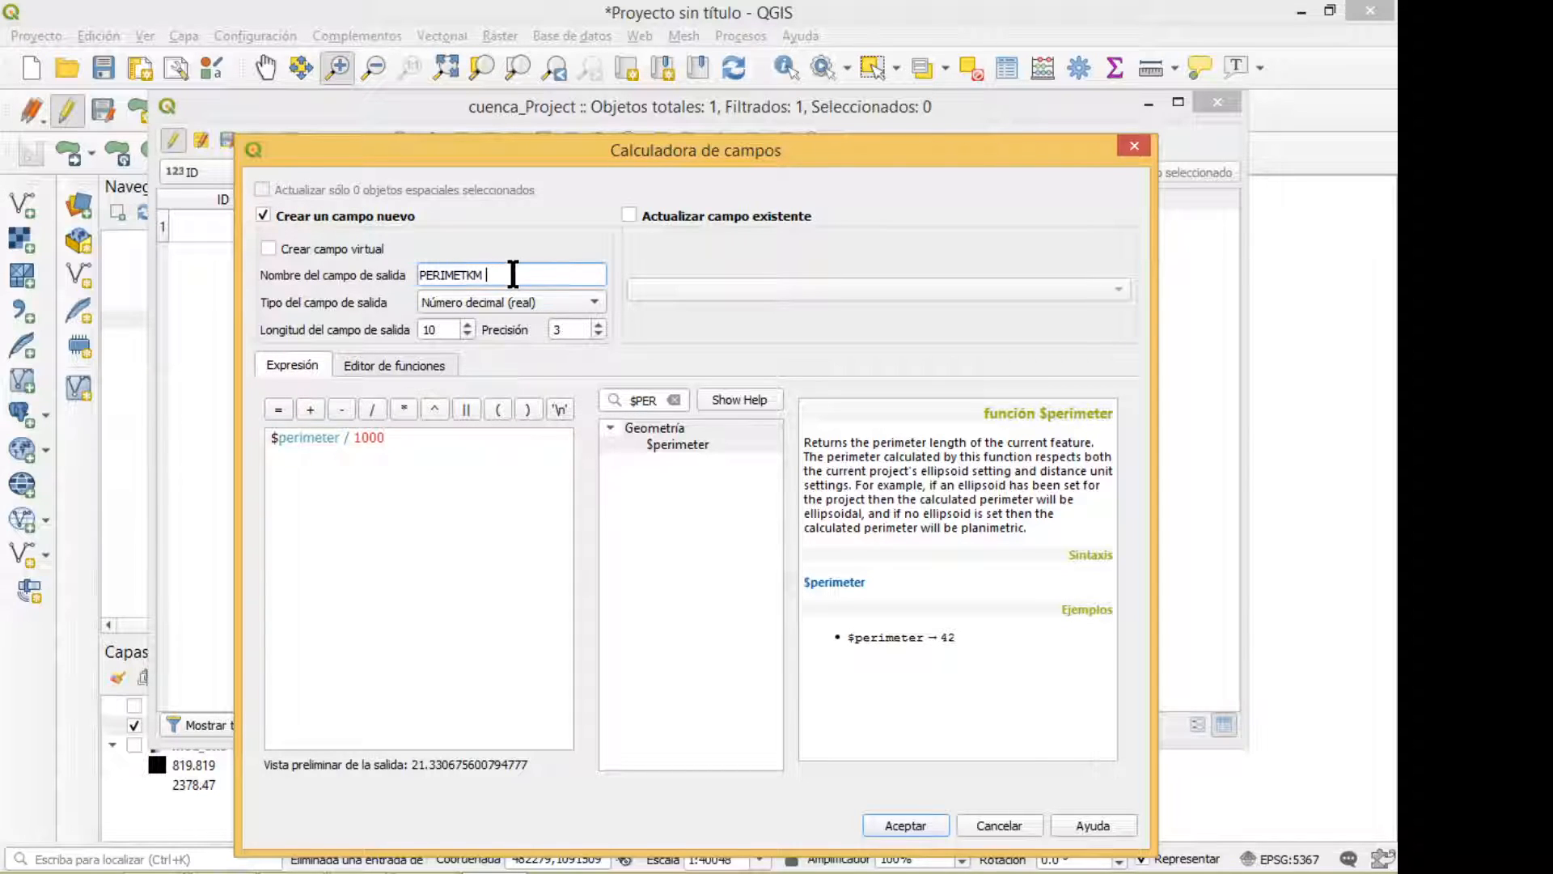
click(905, 822)
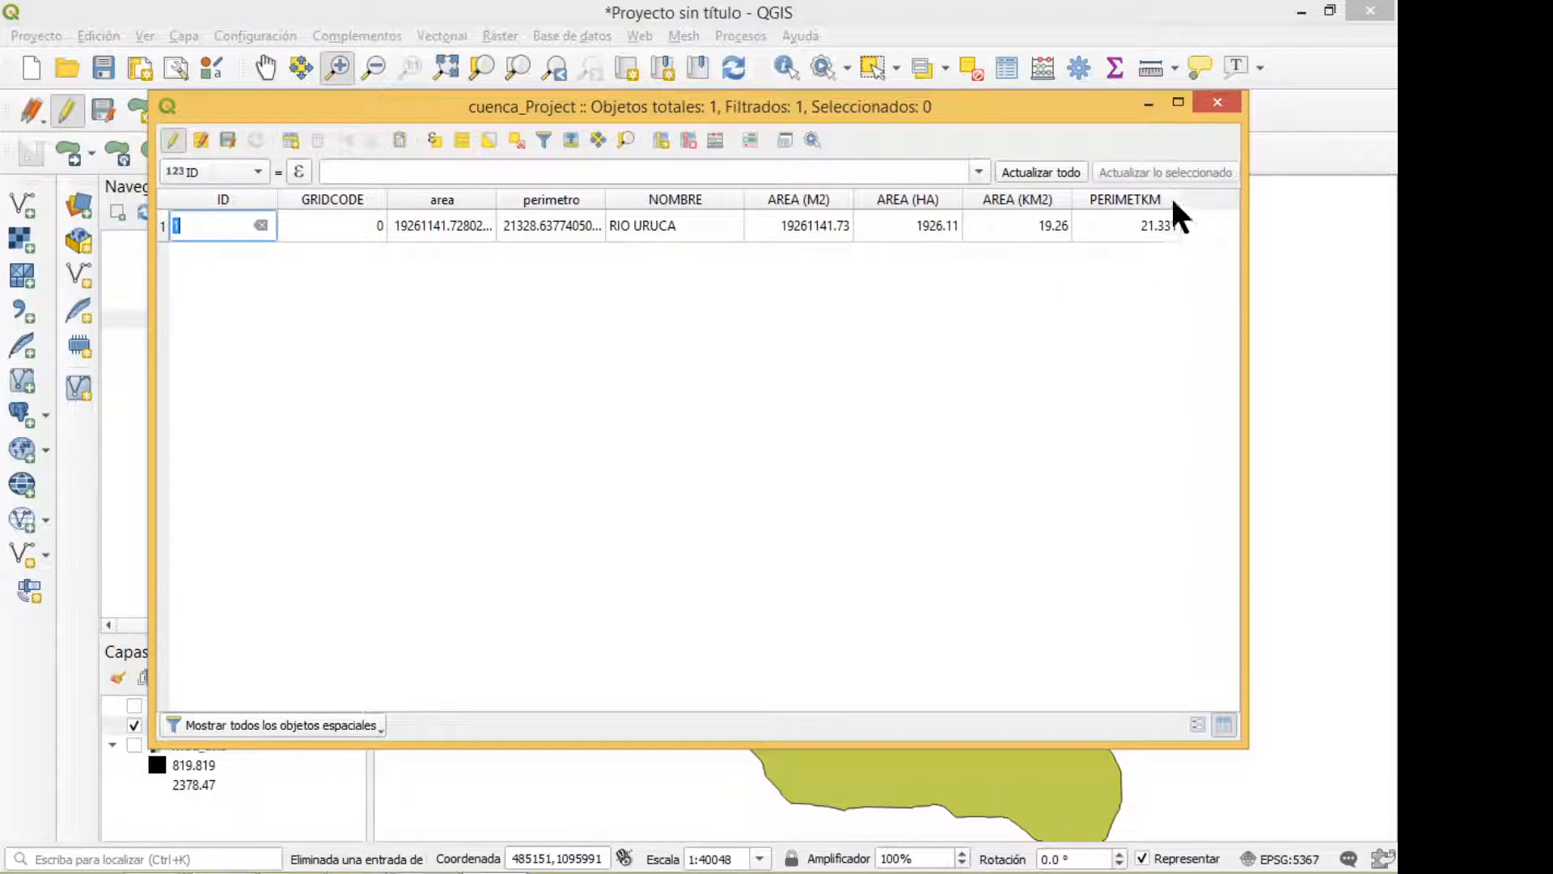
Step: Minimize the attribute table and try to stop editing the cuenca_Project layer while saving its changes
click(1147, 102)
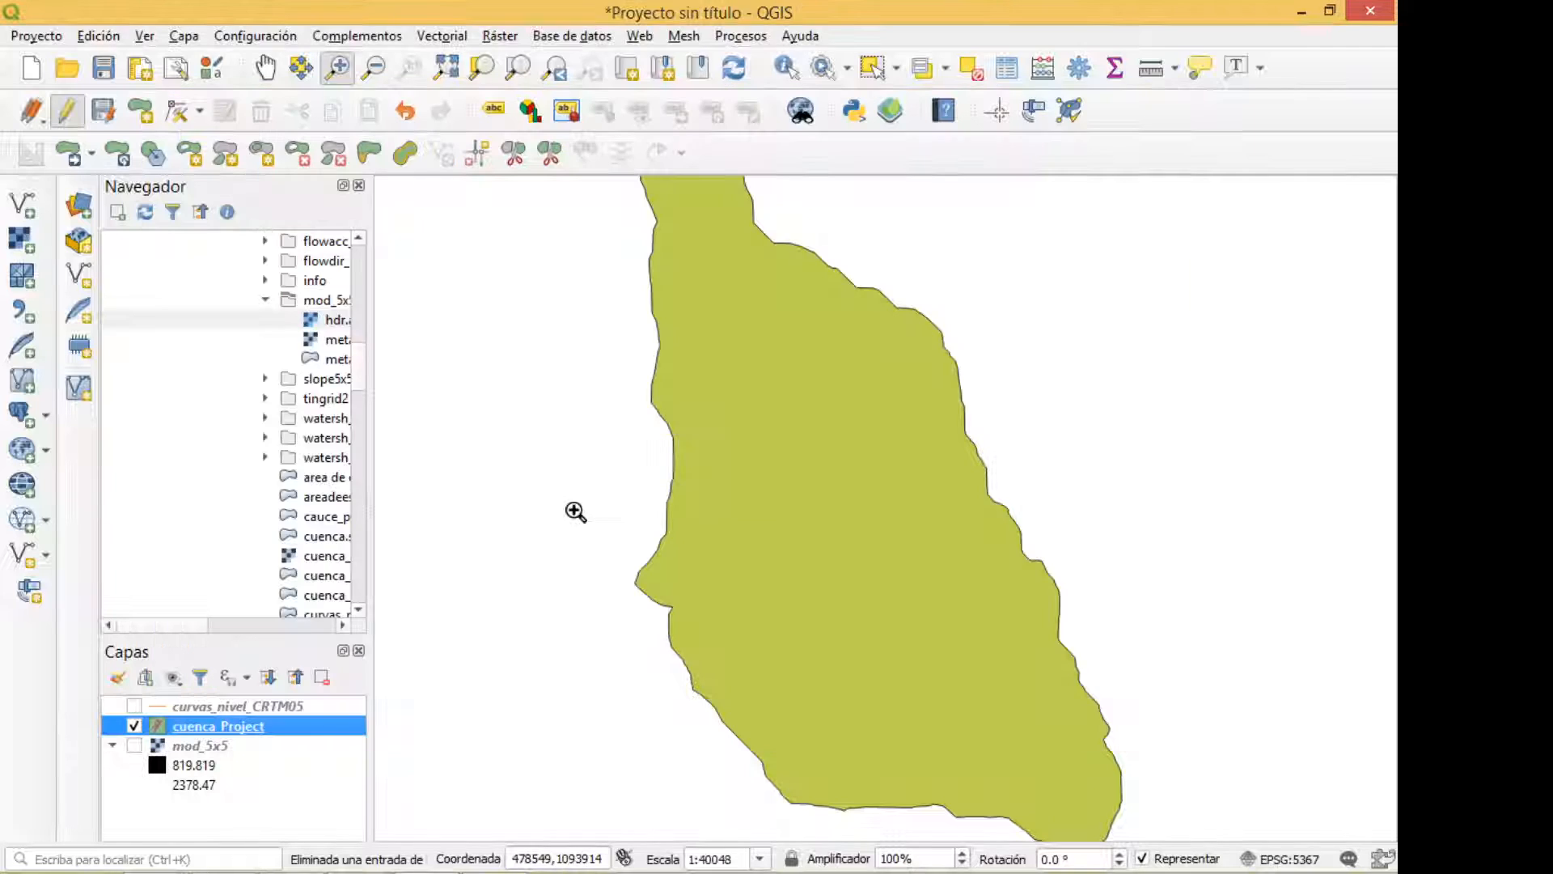
right_click(199, 727)
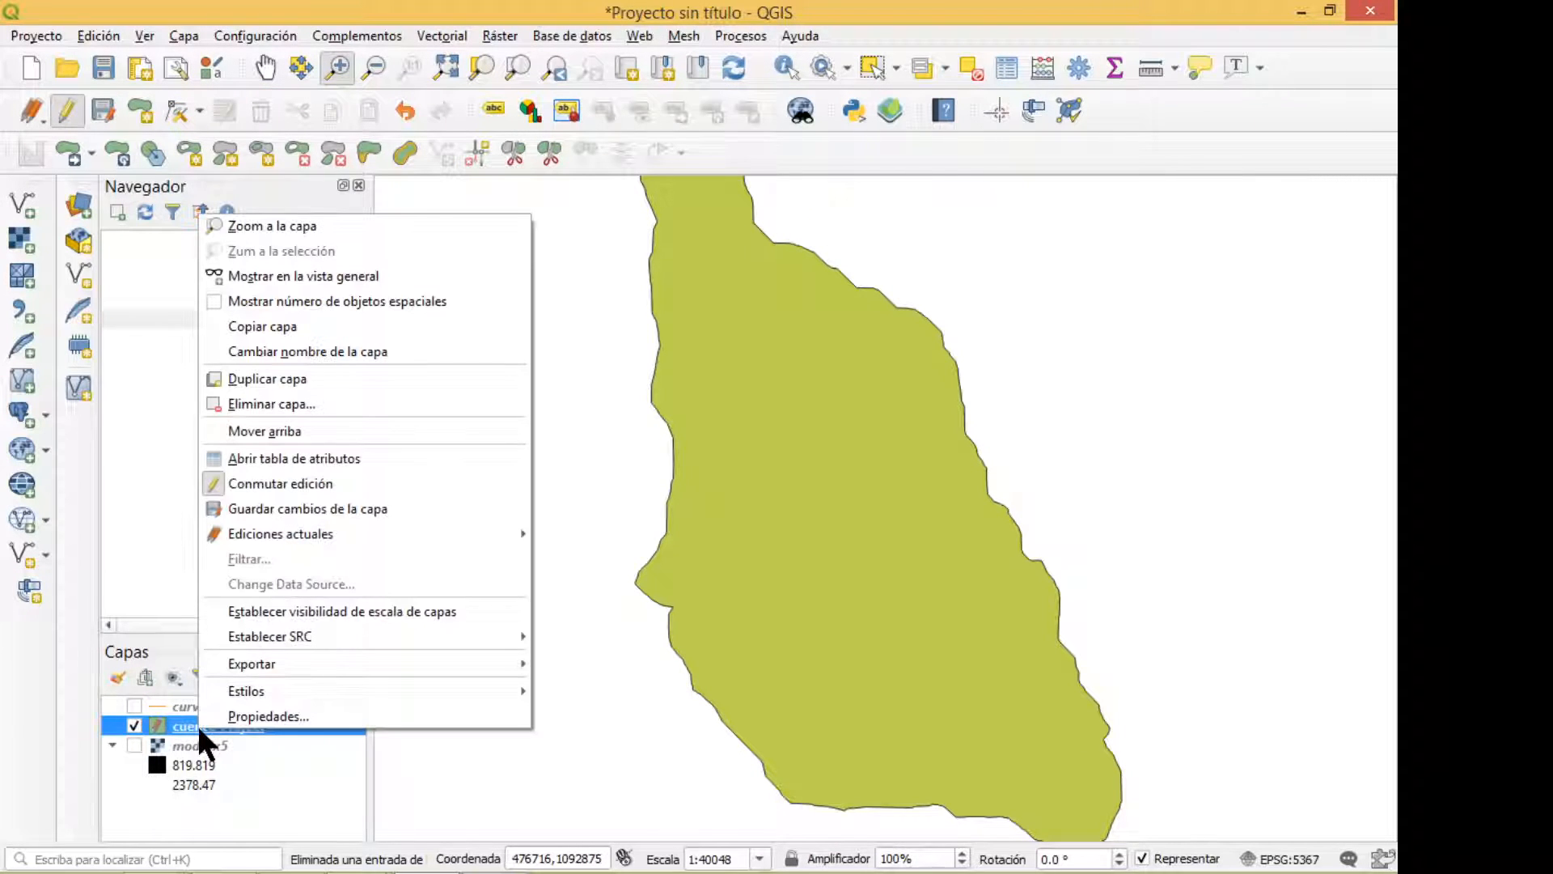
click(307, 480)
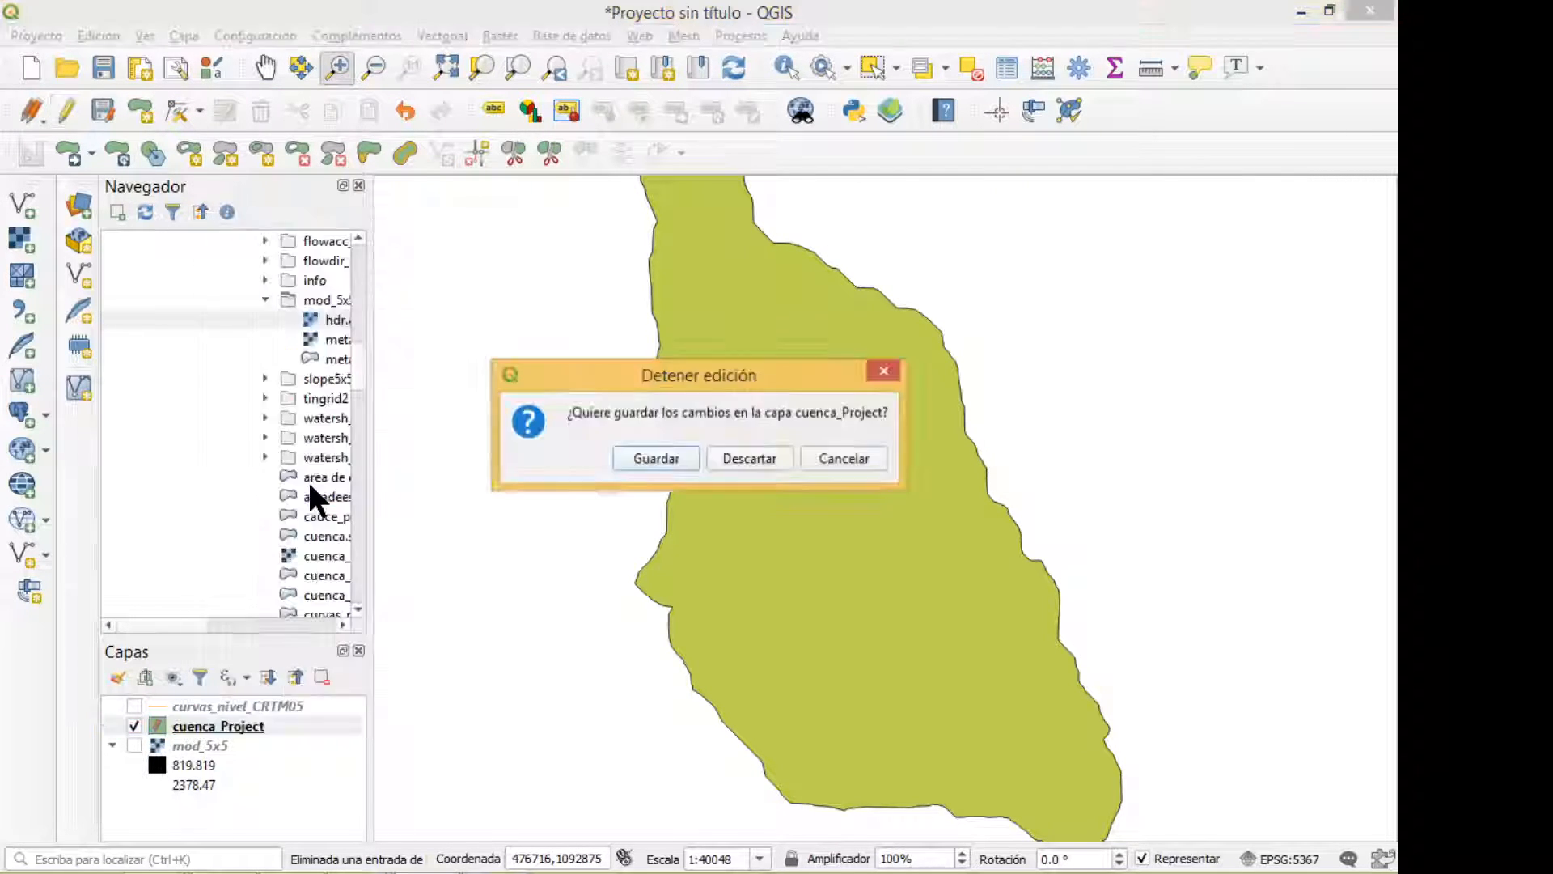
click(659, 457)
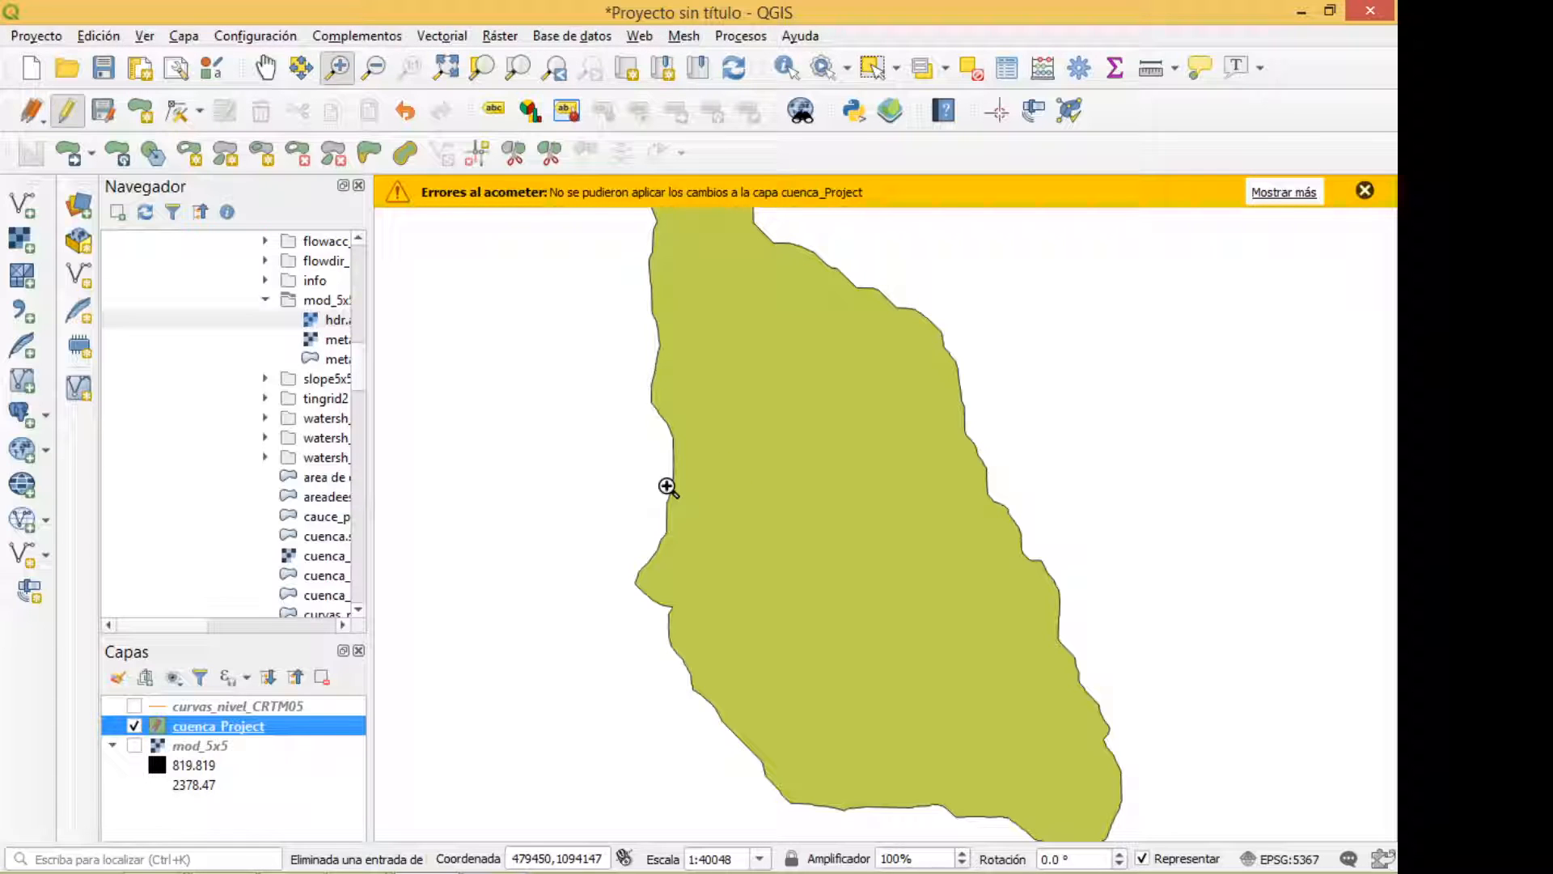
Step: Dismiss the commit error message and stop editing the cuenca_Project layer, saving its changes
click(1365, 191)
right_click(188, 726)
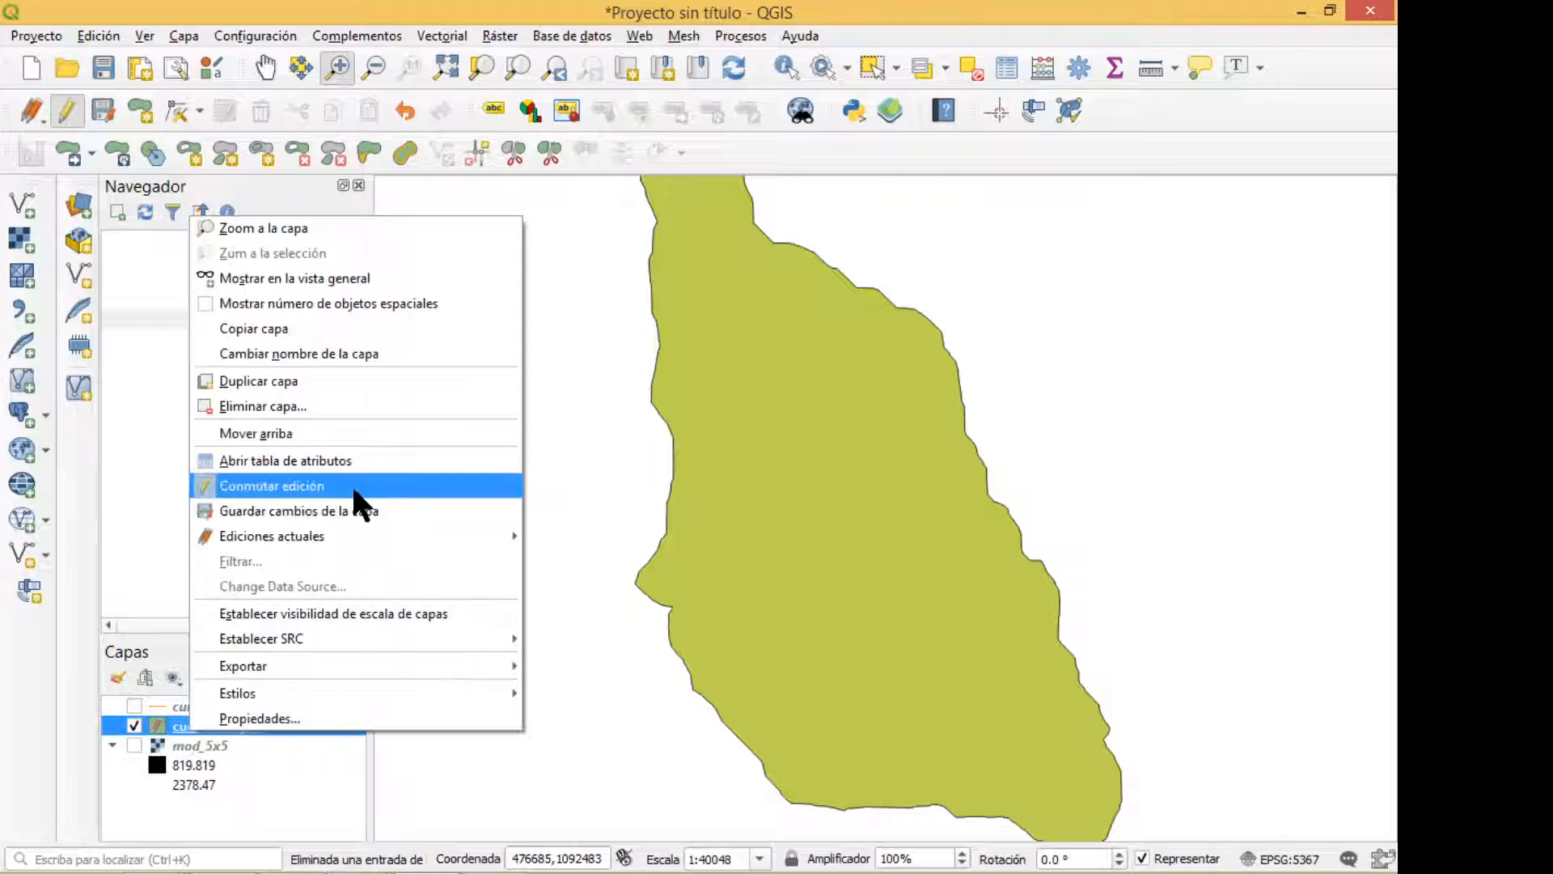
click(351, 483)
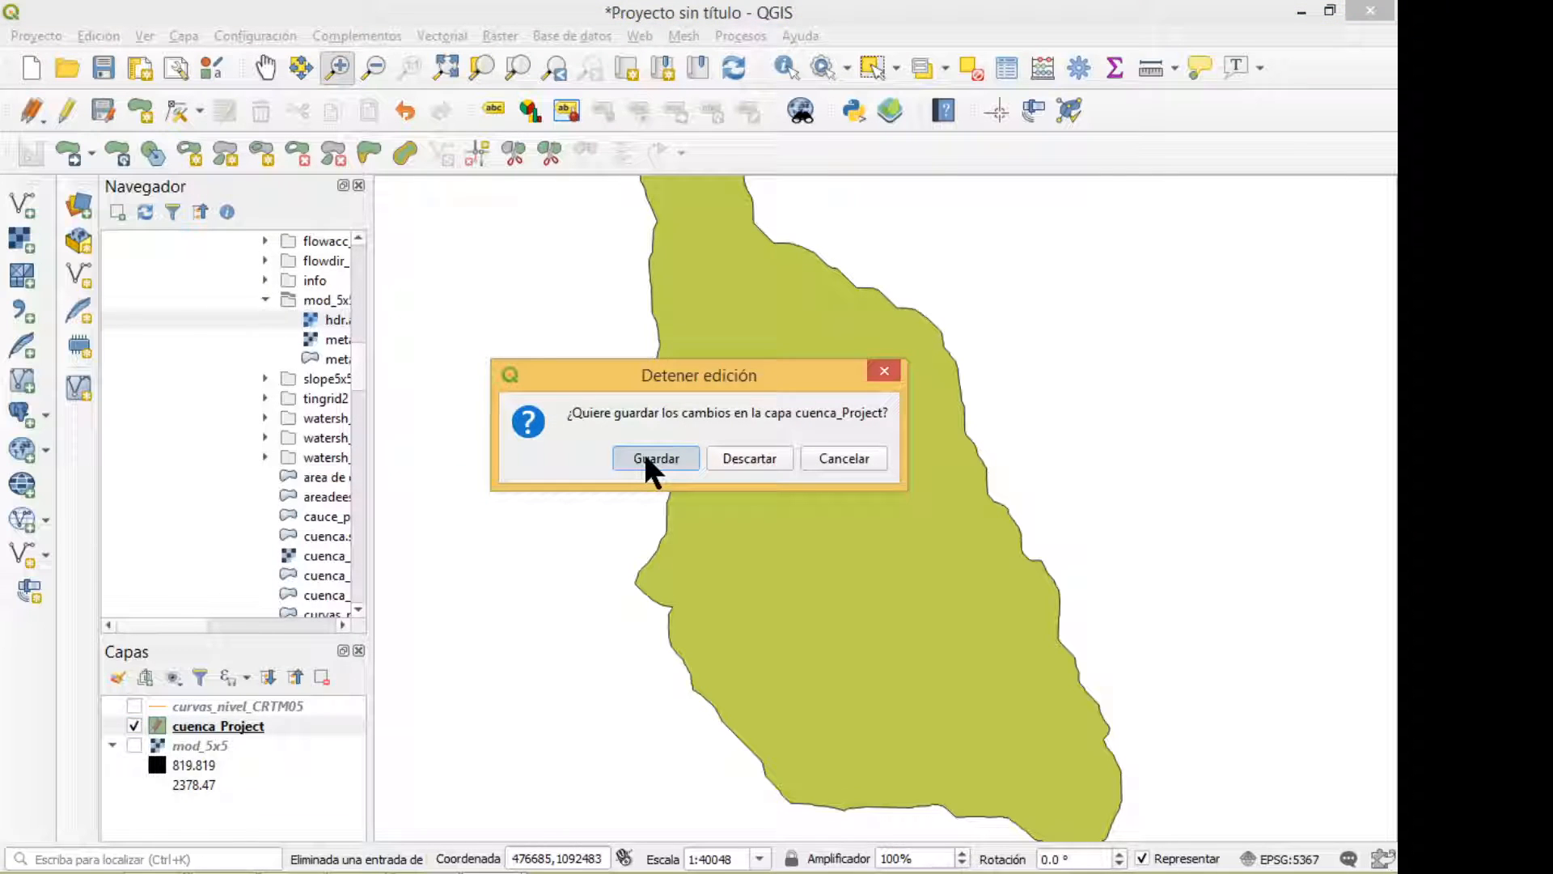
click(651, 458)
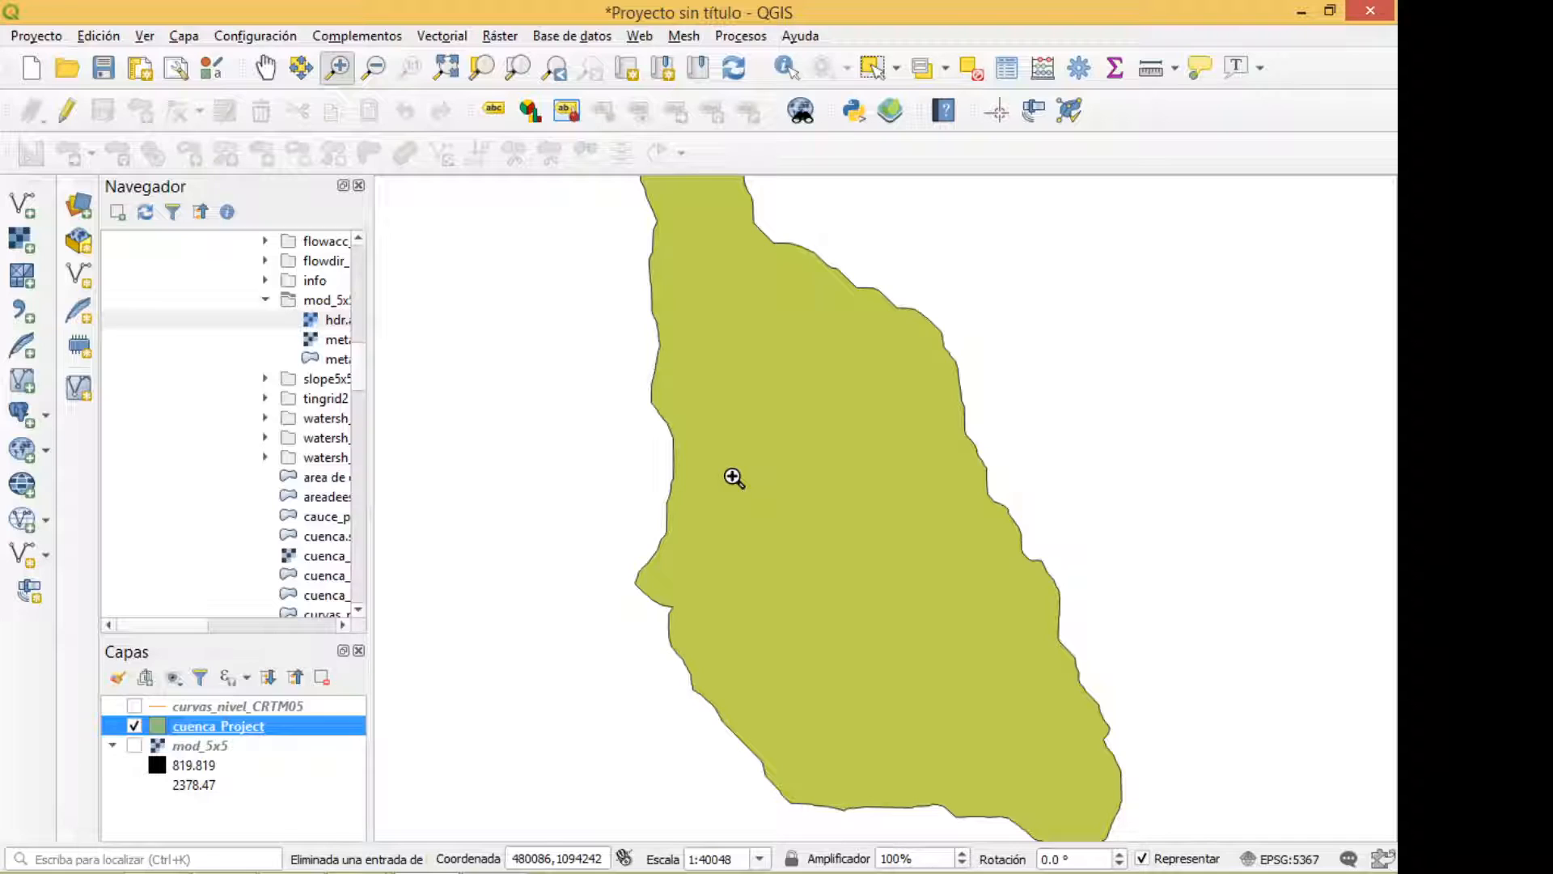
Step: Turn on the mod_5x5 elevation raster beneath the cuenca_Project basin
scroll(884, 484, down, 1)
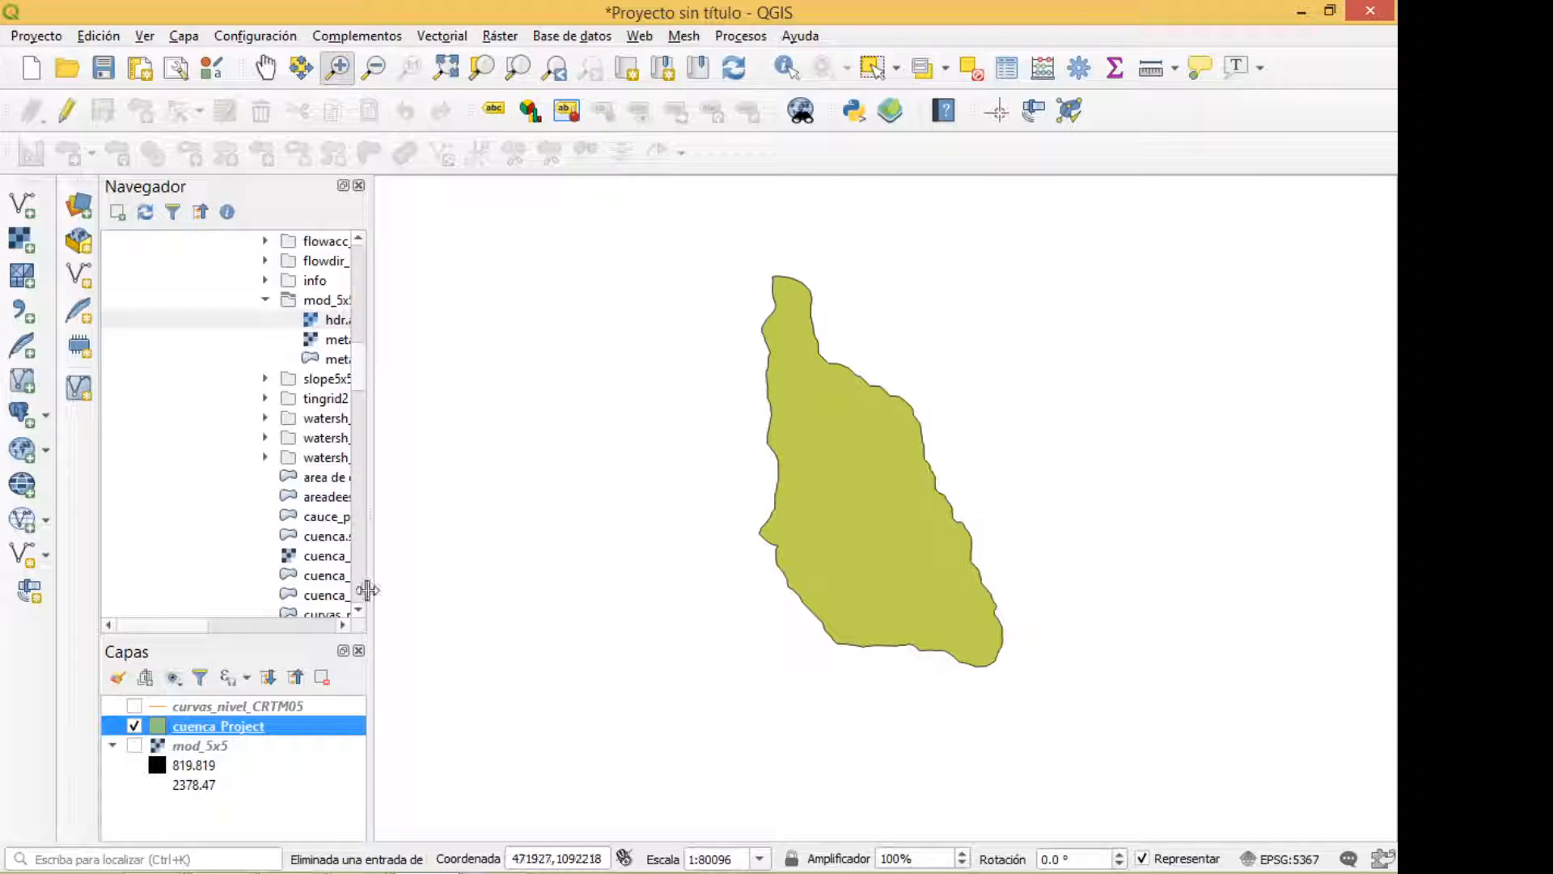
click(134, 746)
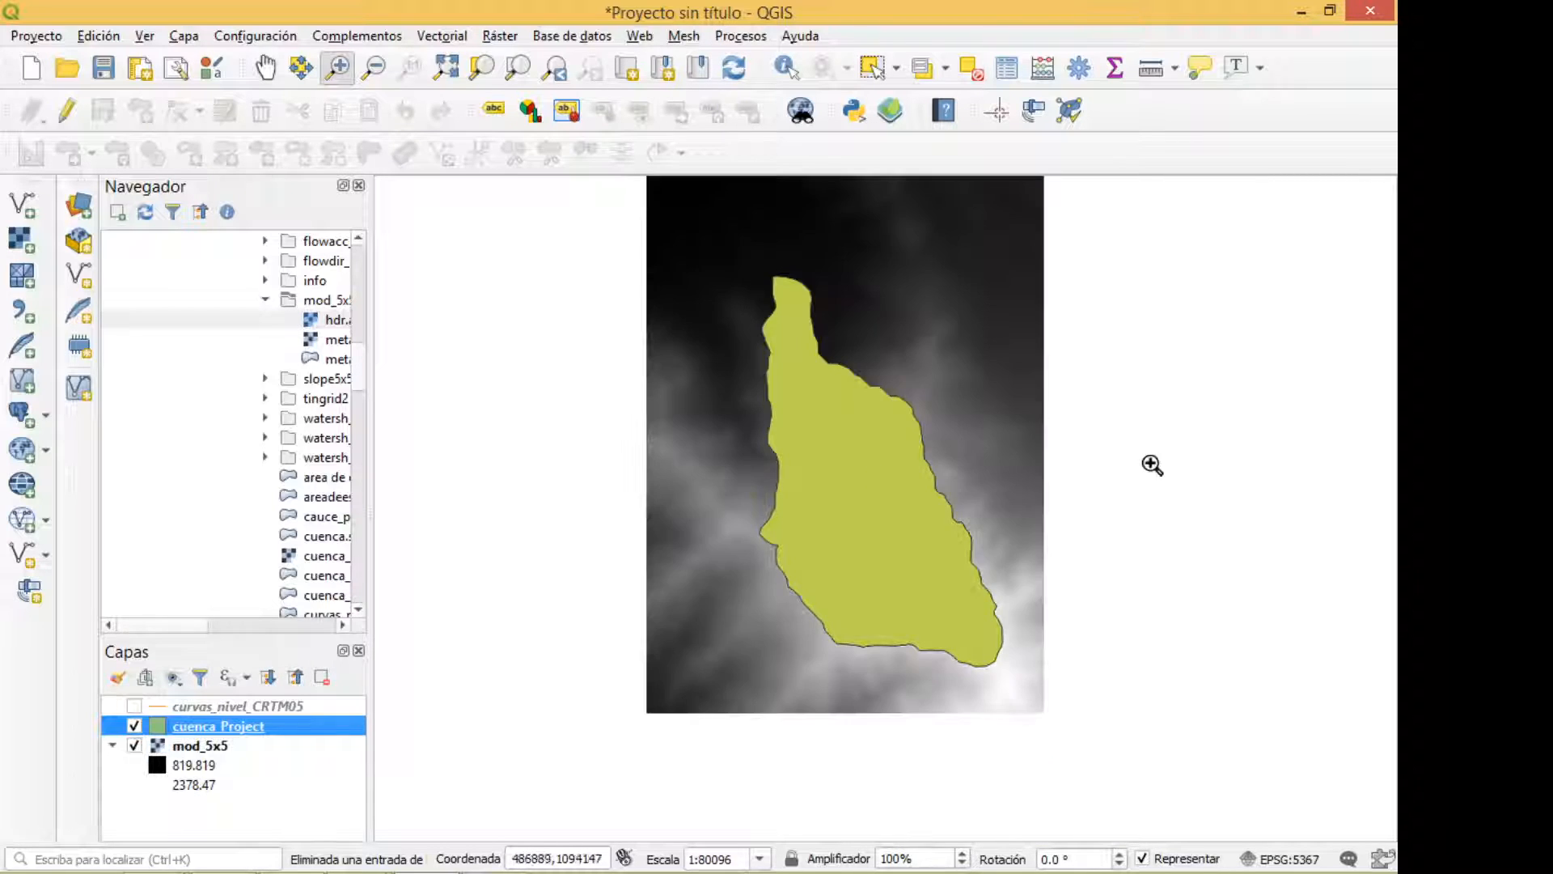
drag(860, 428, 842, 491)
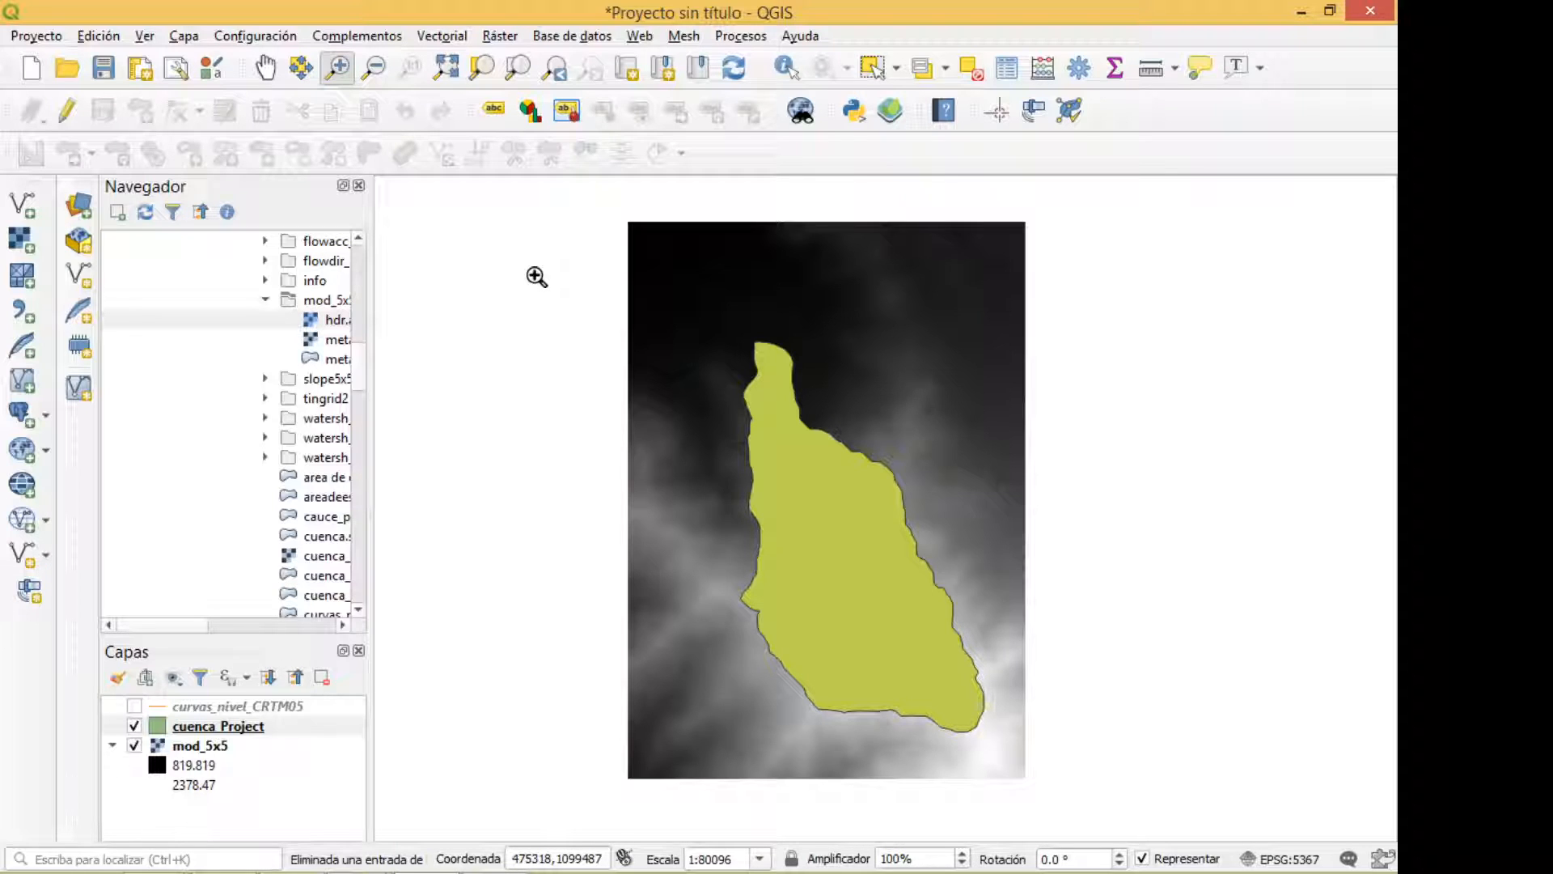
Step: Style the cuenca_Project polygon's simple fill with no fill and a yellow outline so the raster shows through
double_click(219, 726)
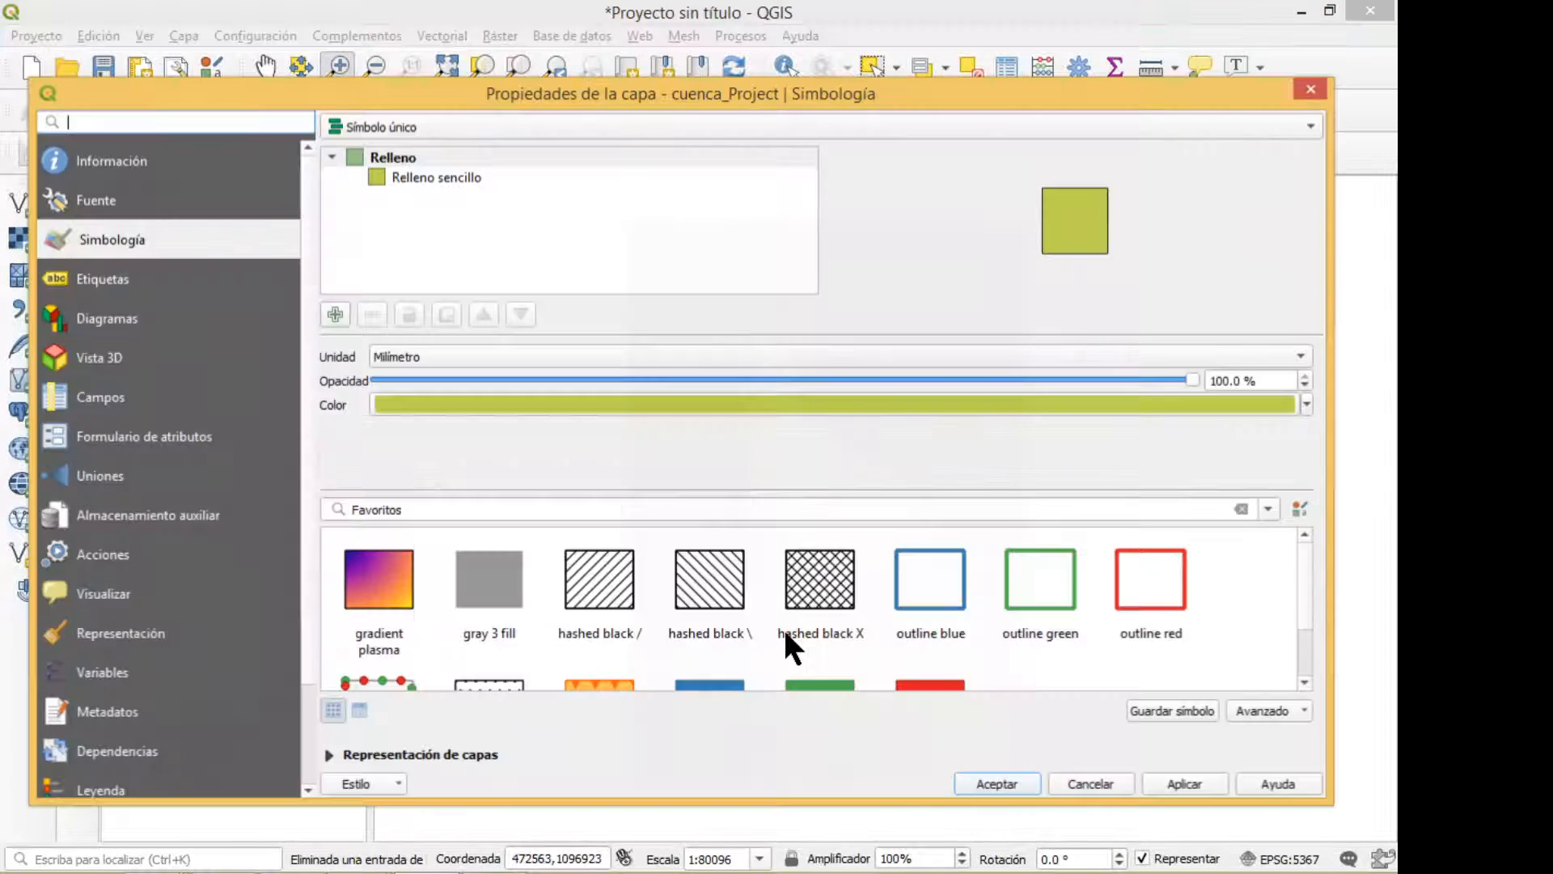
click(453, 179)
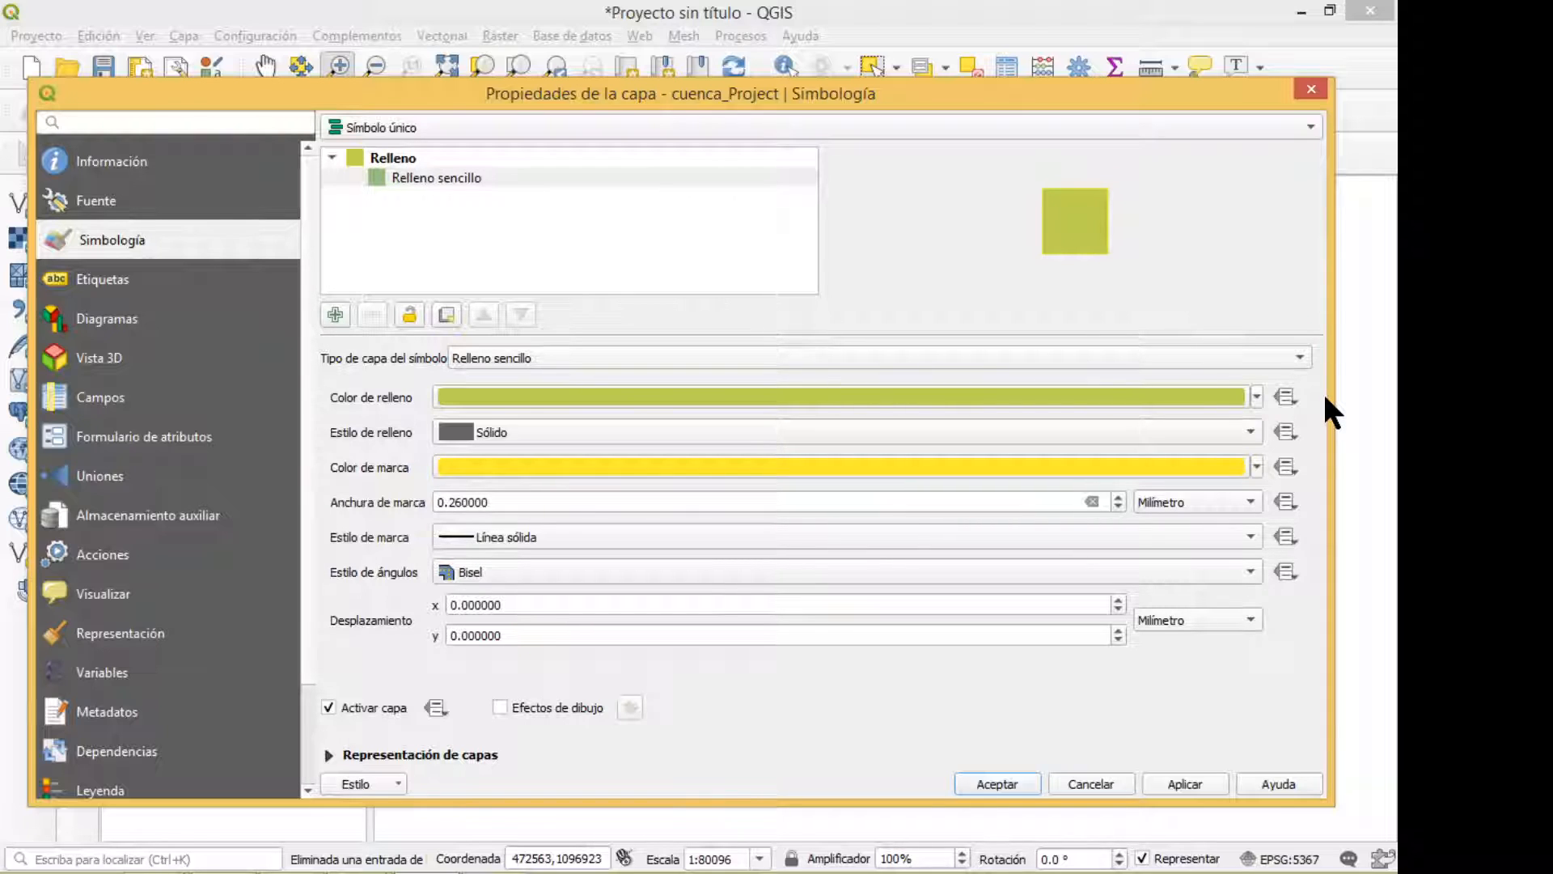
key(Return)
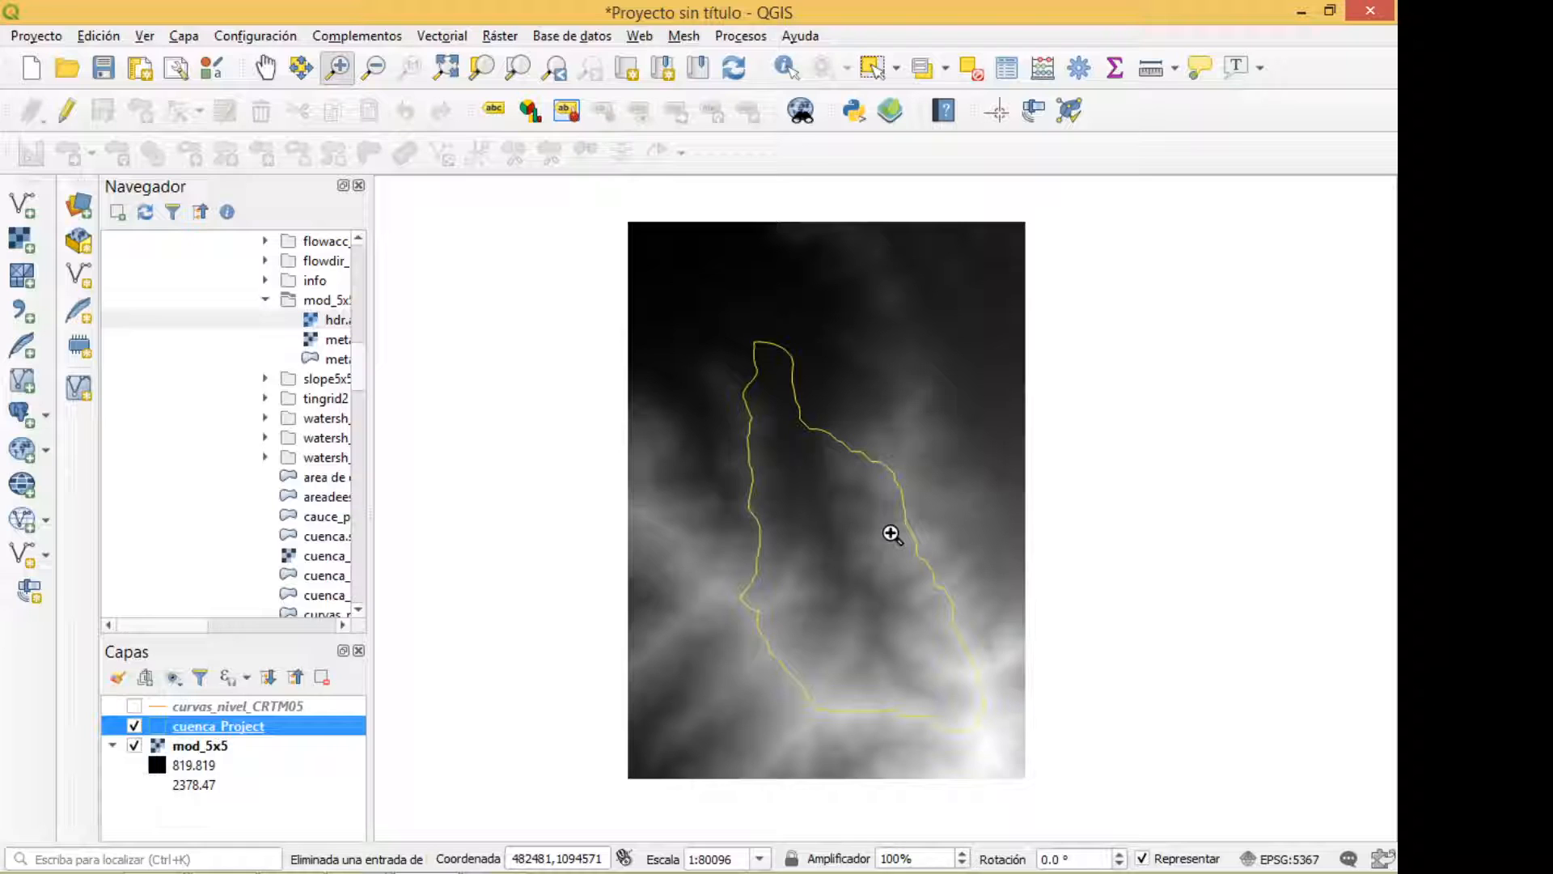
Step: Change the cuenca_Project outline colour to red and identify a point on the basin's southeastern edge
key(Down)
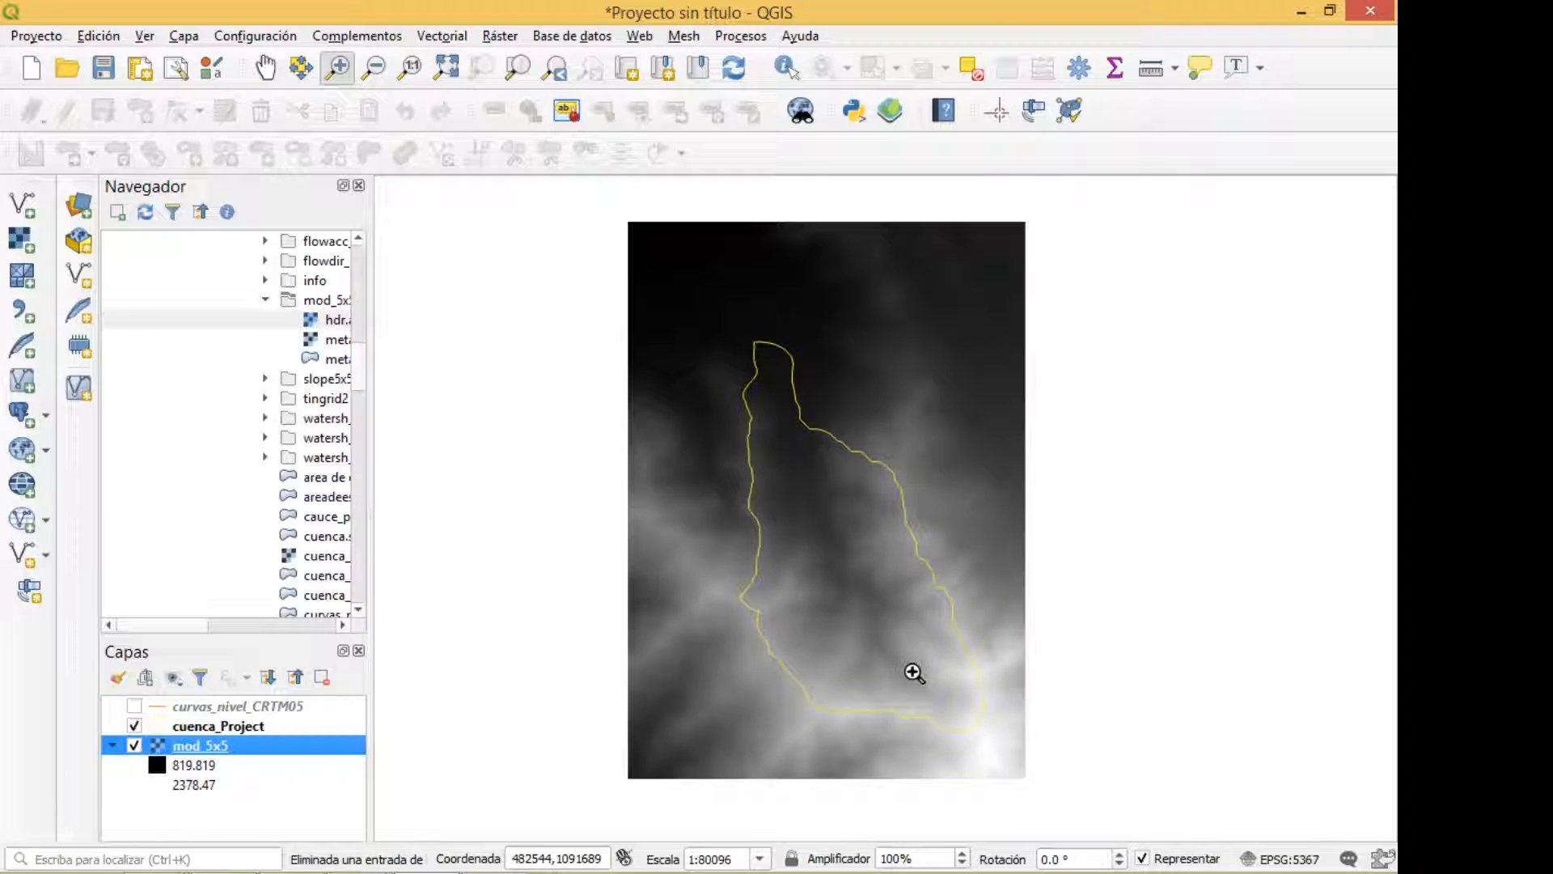
drag(911, 669, 1011, 756)
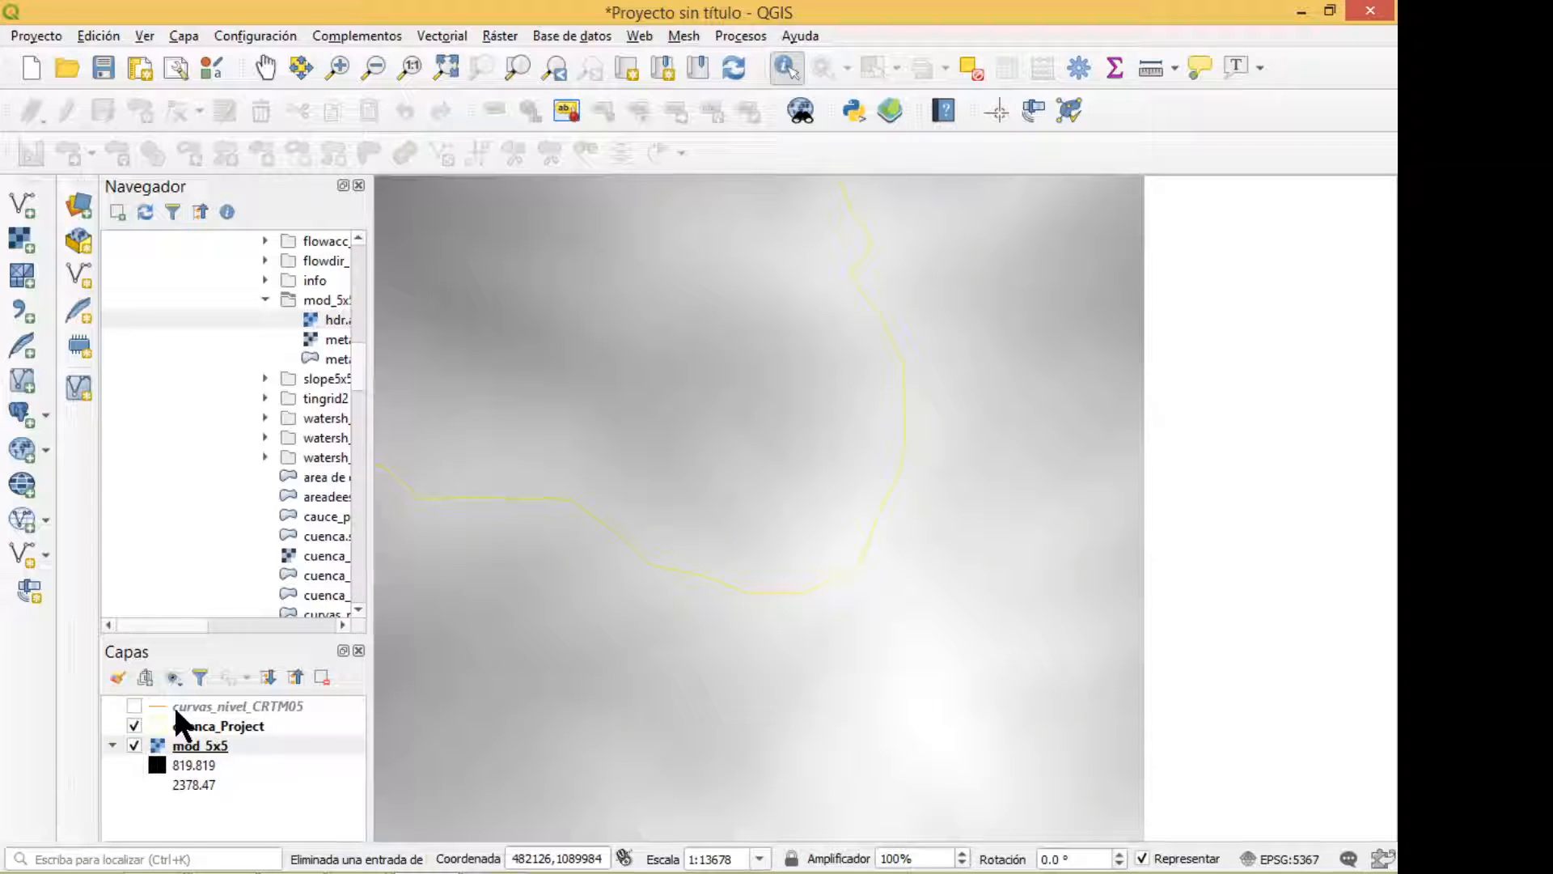
double_click(176, 725)
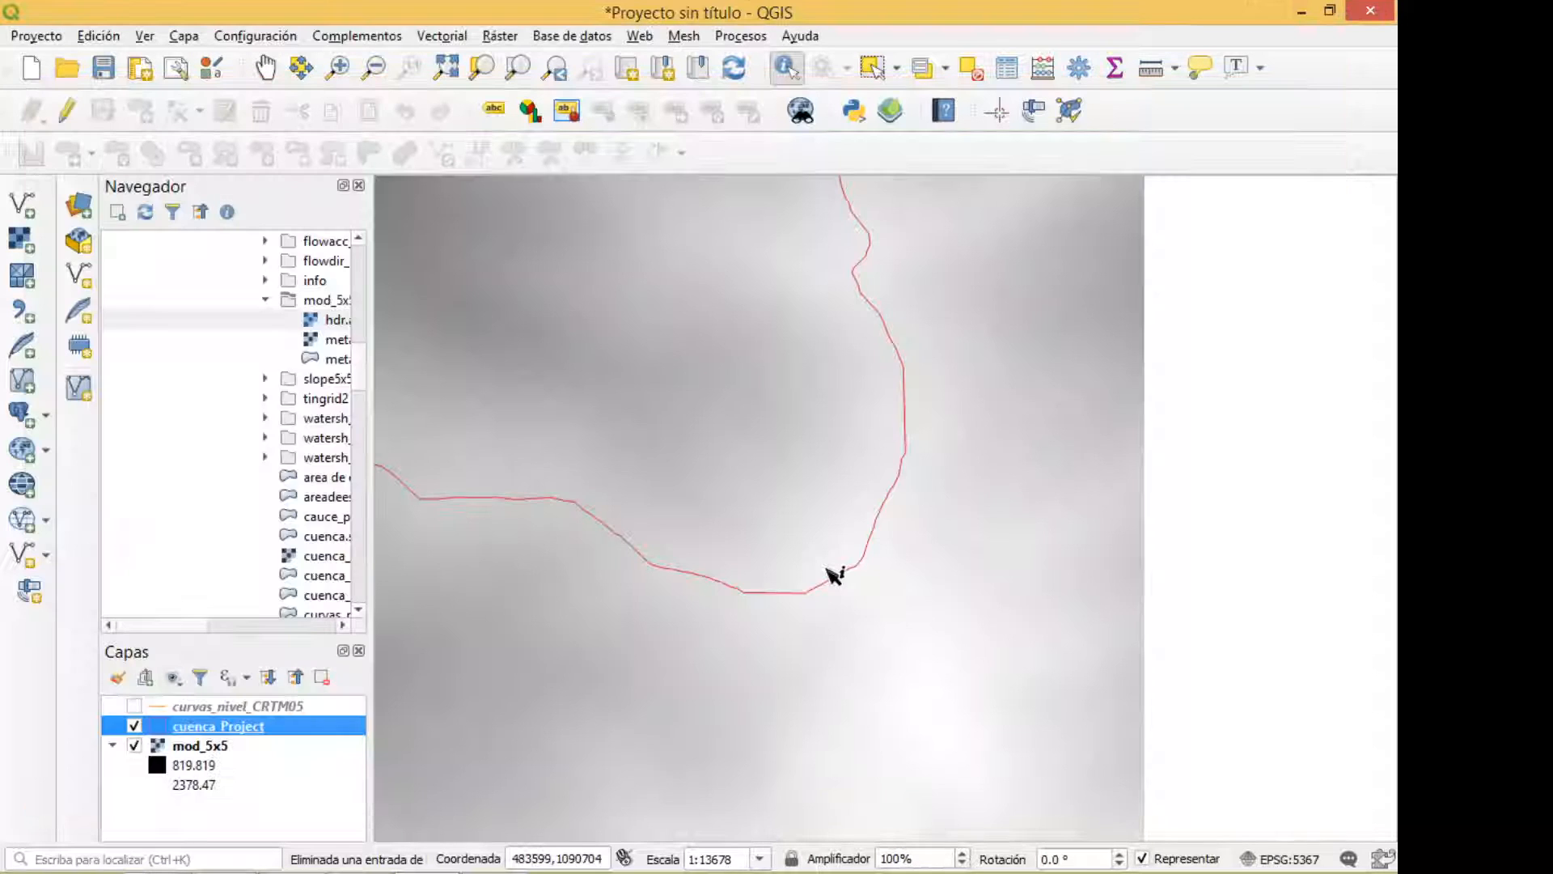
click(832, 572)
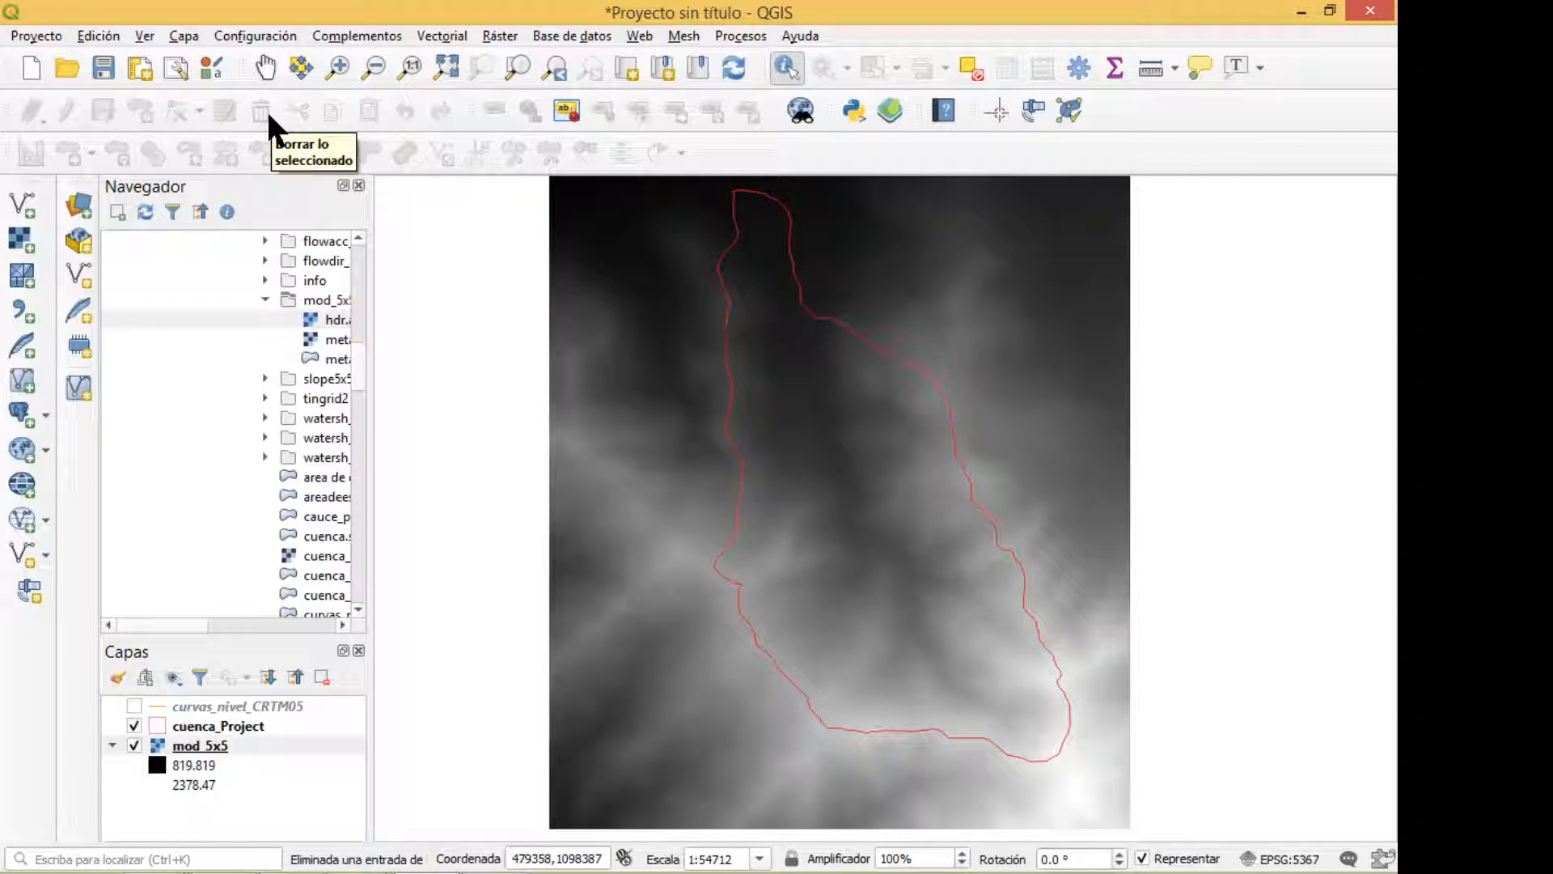
Step: Search the processing toolbox for ESTADÍSTICAS and open the raster tool Estadísticas de zona
click(517, 34)
mouse_move(624, 211)
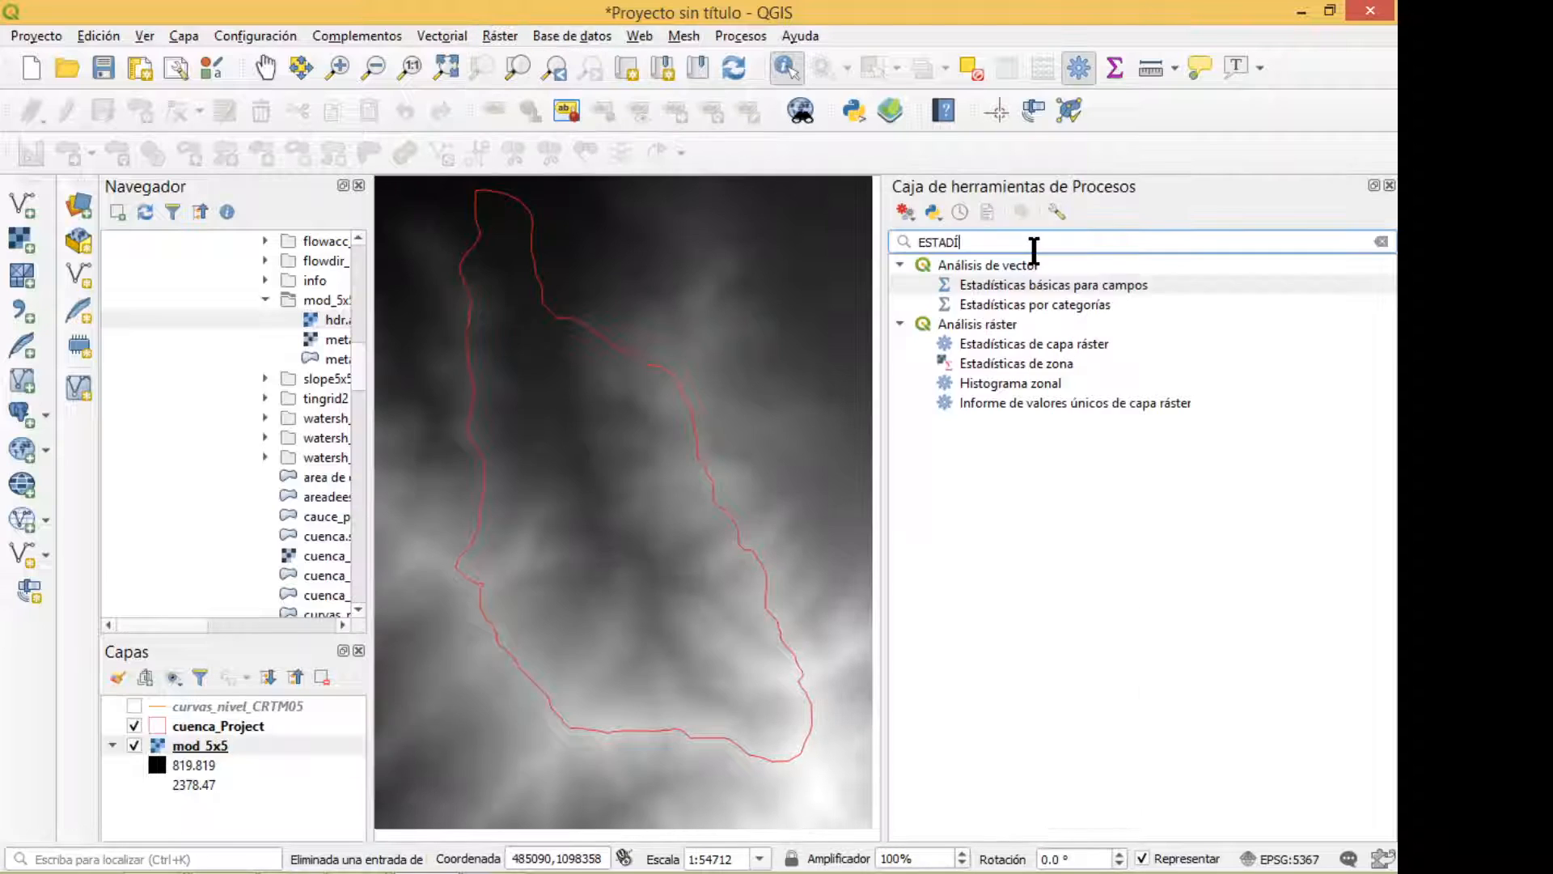
text(STICAS)
double_click(1050, 360)
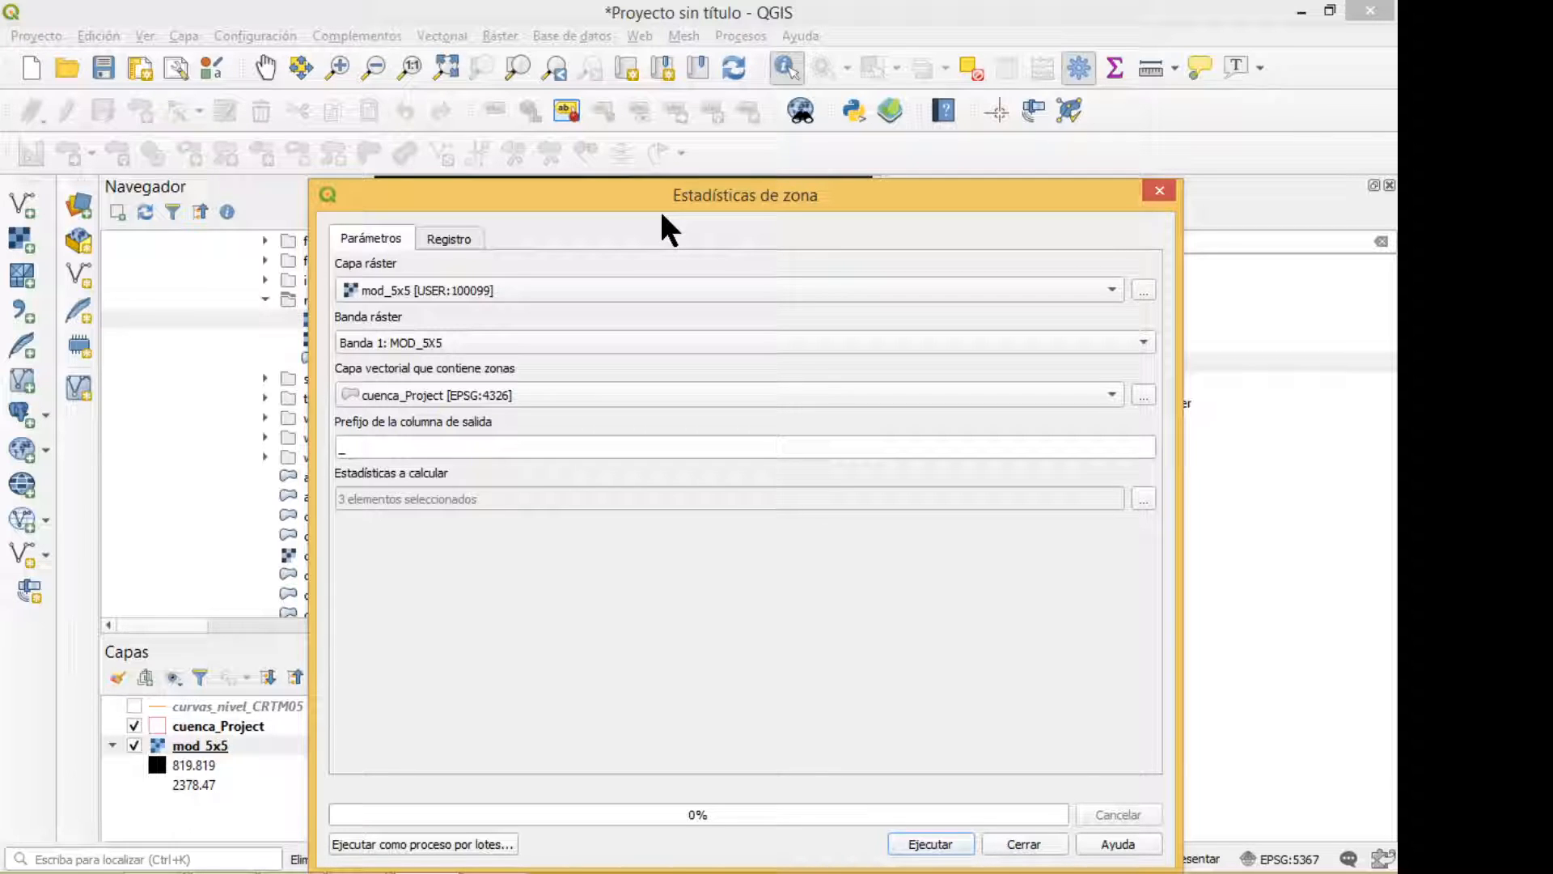
Step: Run zonal statistics of mod_5x5 over cuenca_Project with the column prefix ELEV, calculating the mean, minimum and maximum
drag(661, 215, 853, 214)
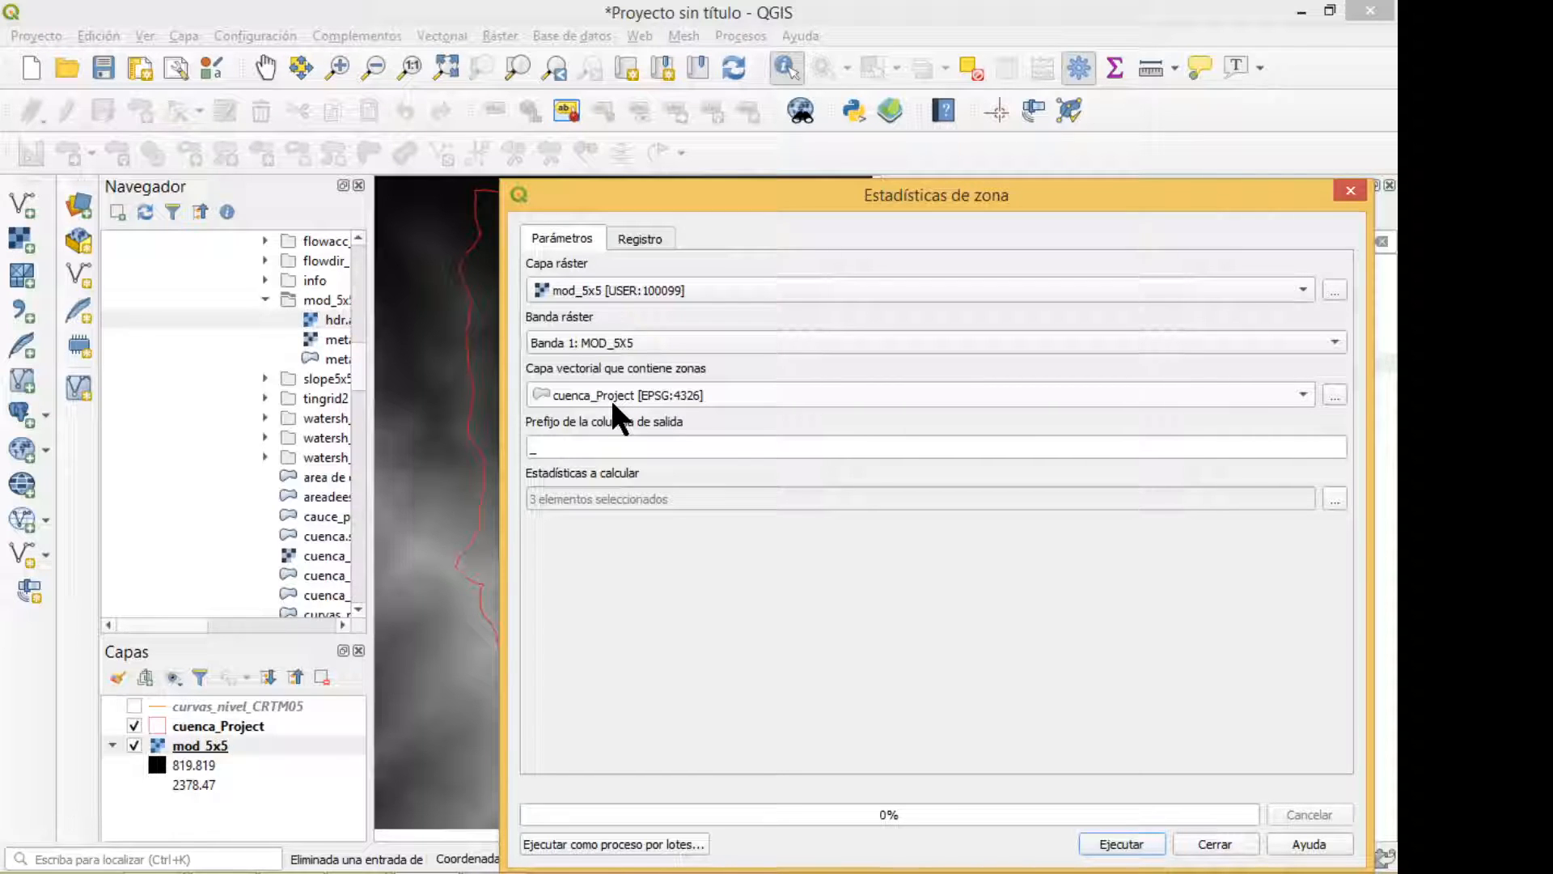
click(561, 451)
key(BackSpace)
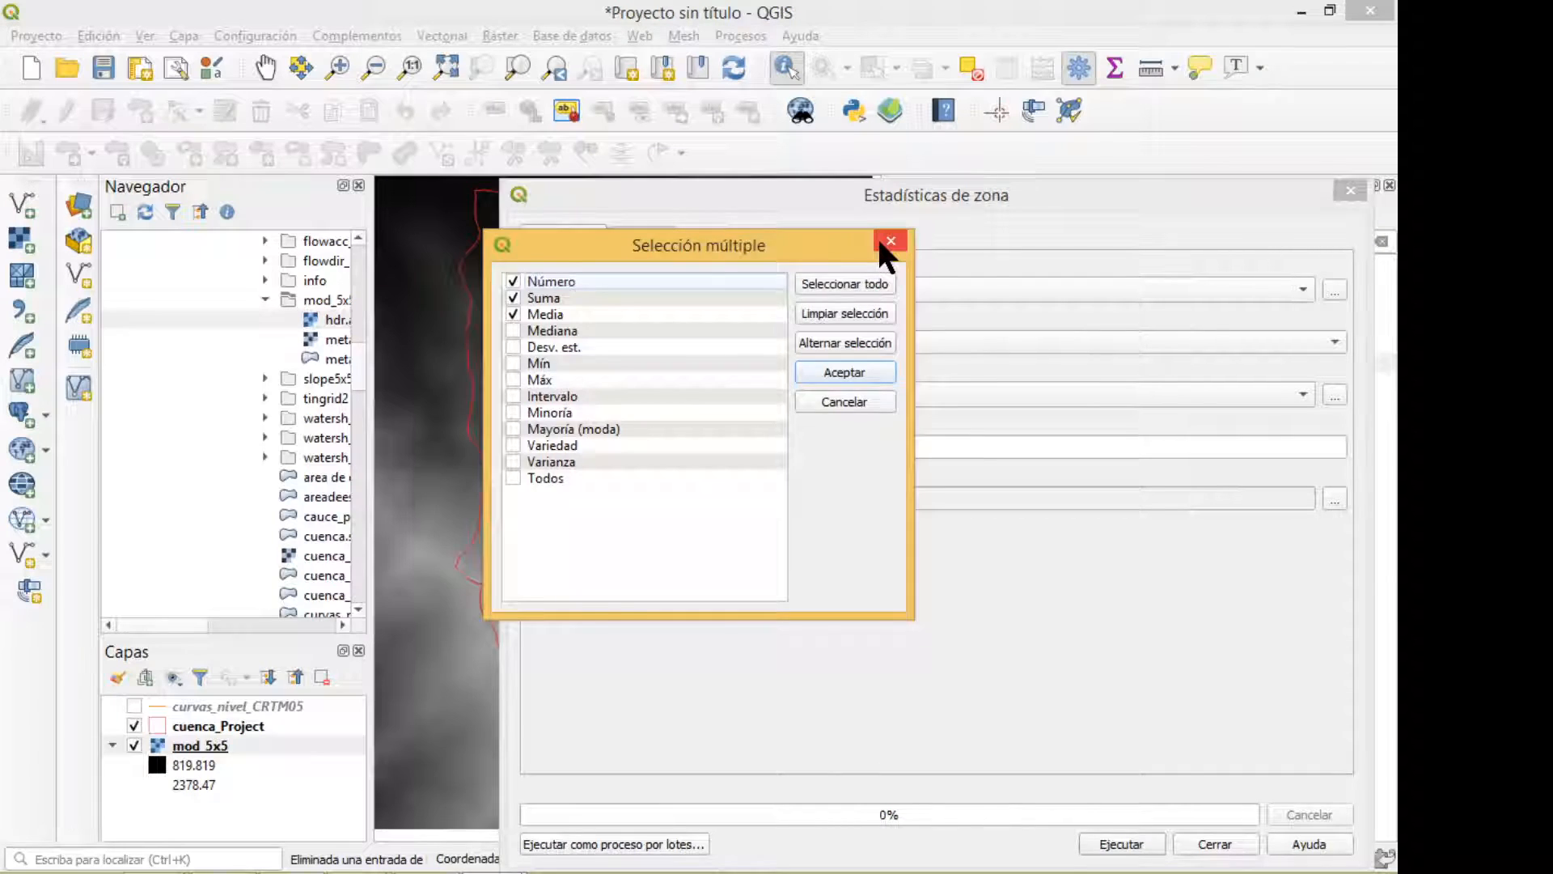
click(884, 241)
click(1333, 498)
key(Return)
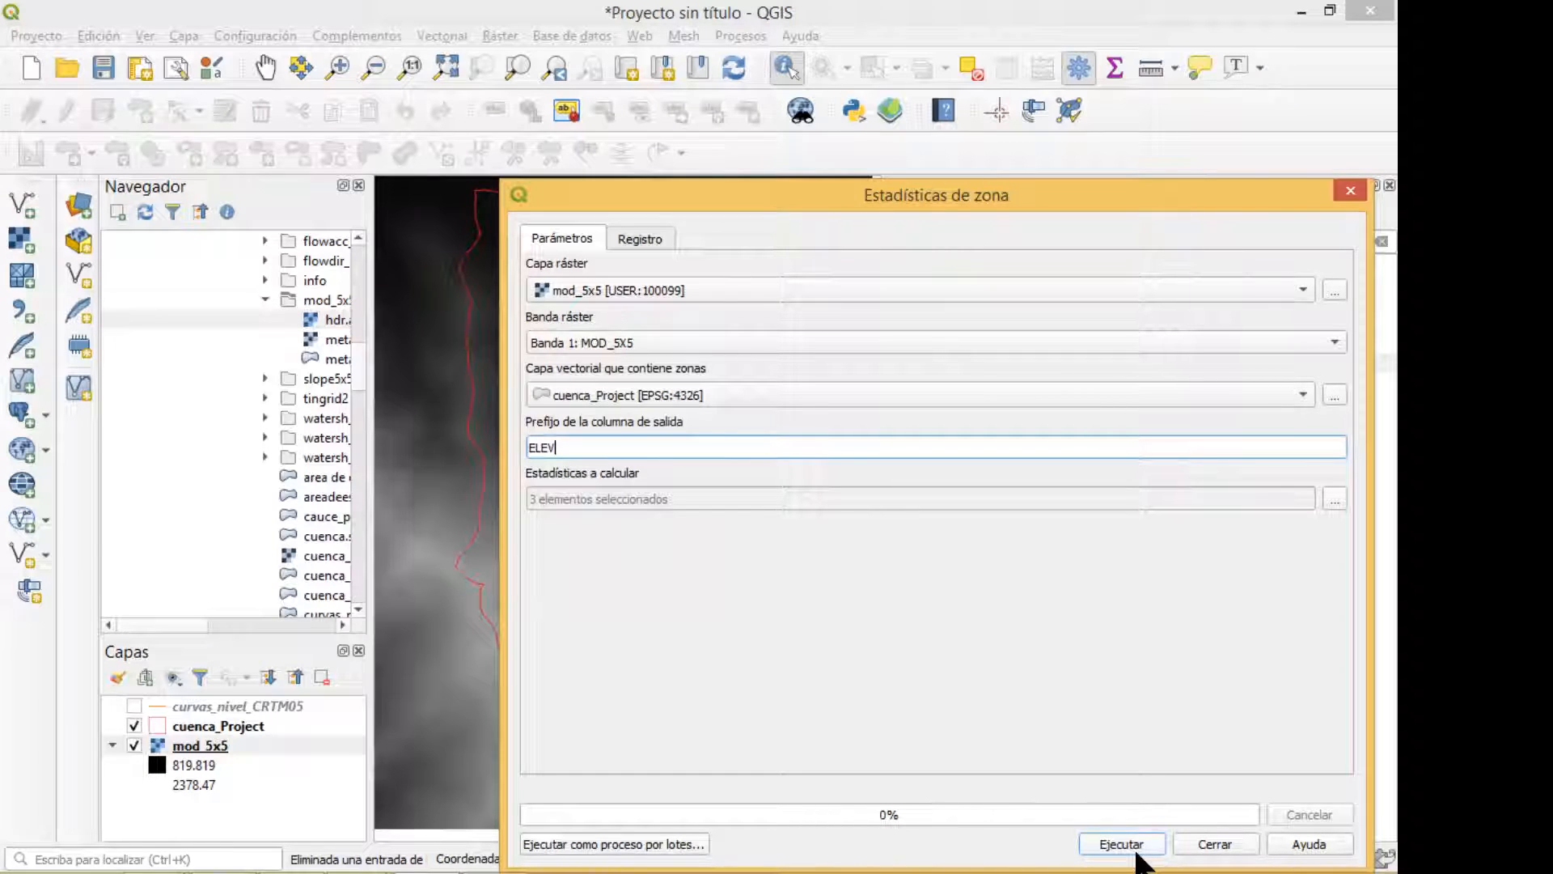
click(1137, 850)
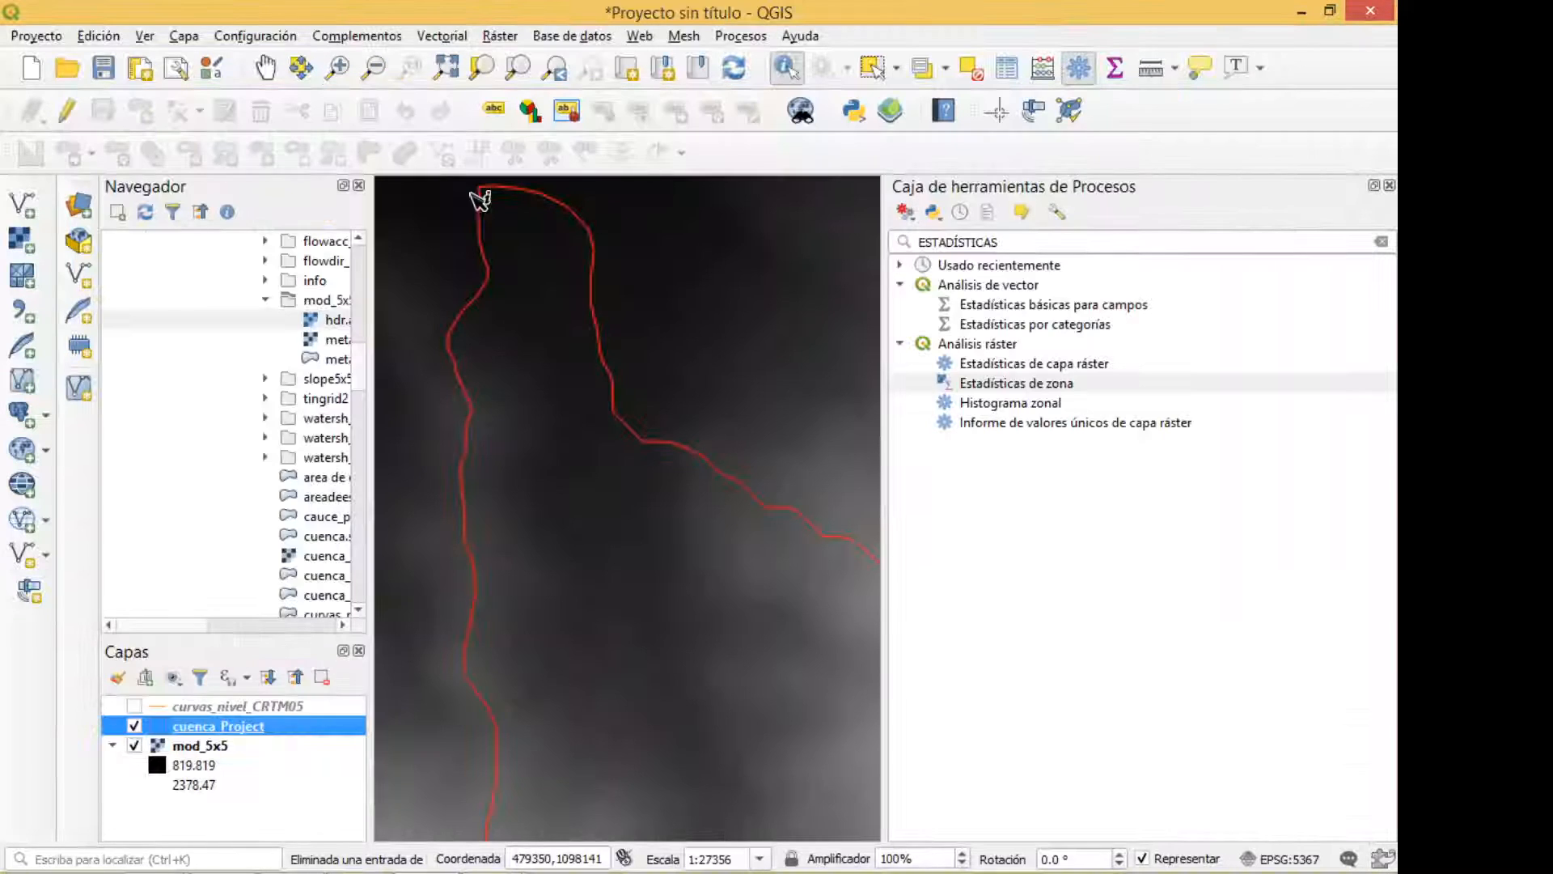
Step: Identify the cuenca_Project basin at its northern tip to inspect its elevation statistics, and select the mod_5x5 layer
click(480, 199)
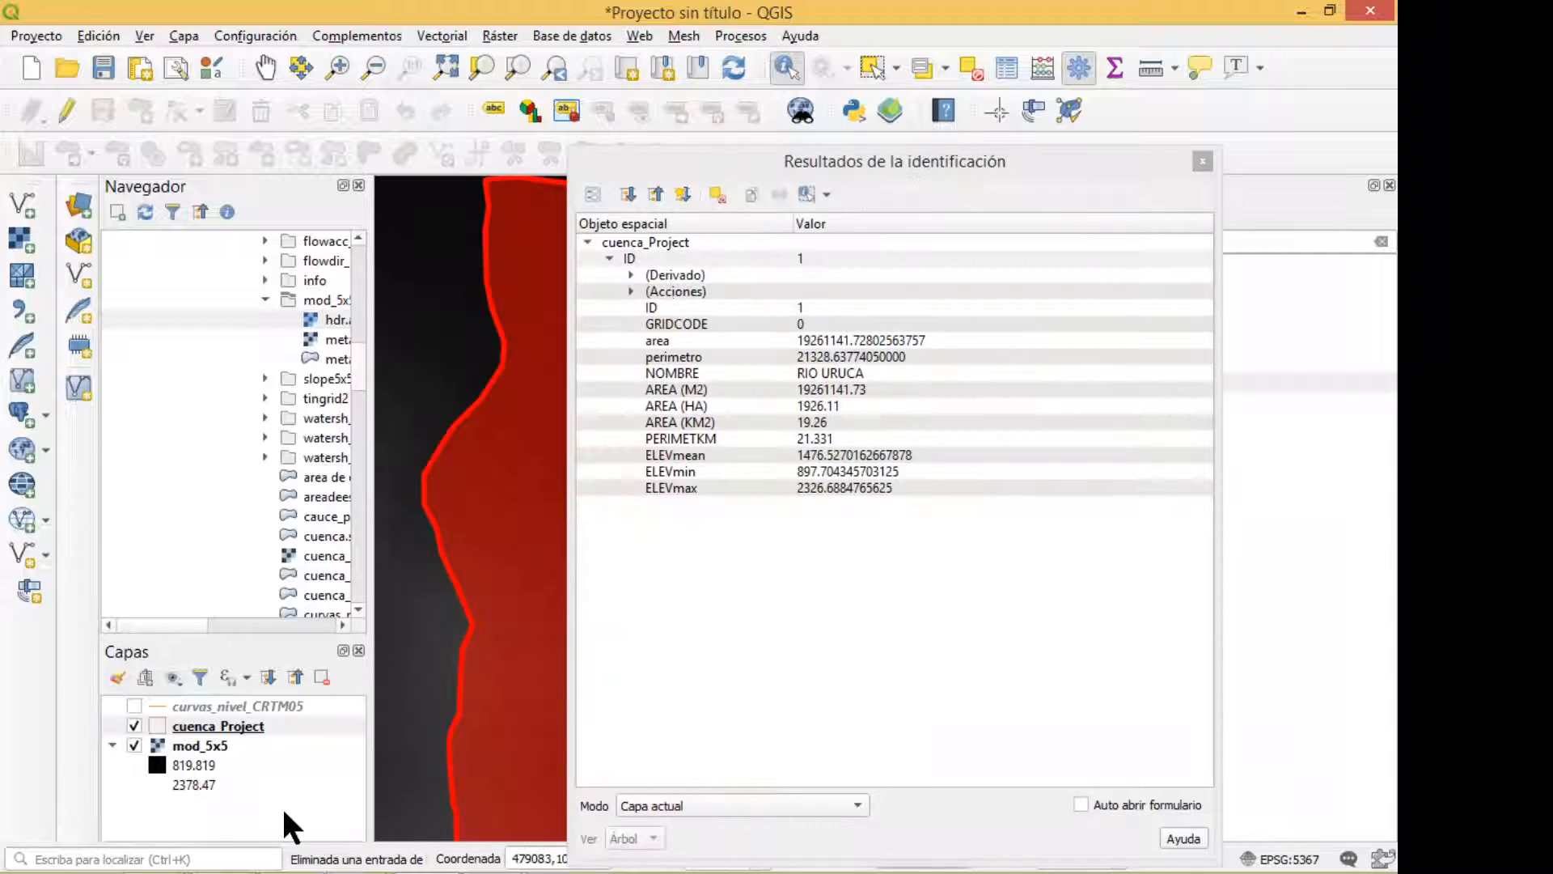
click(192, 745)
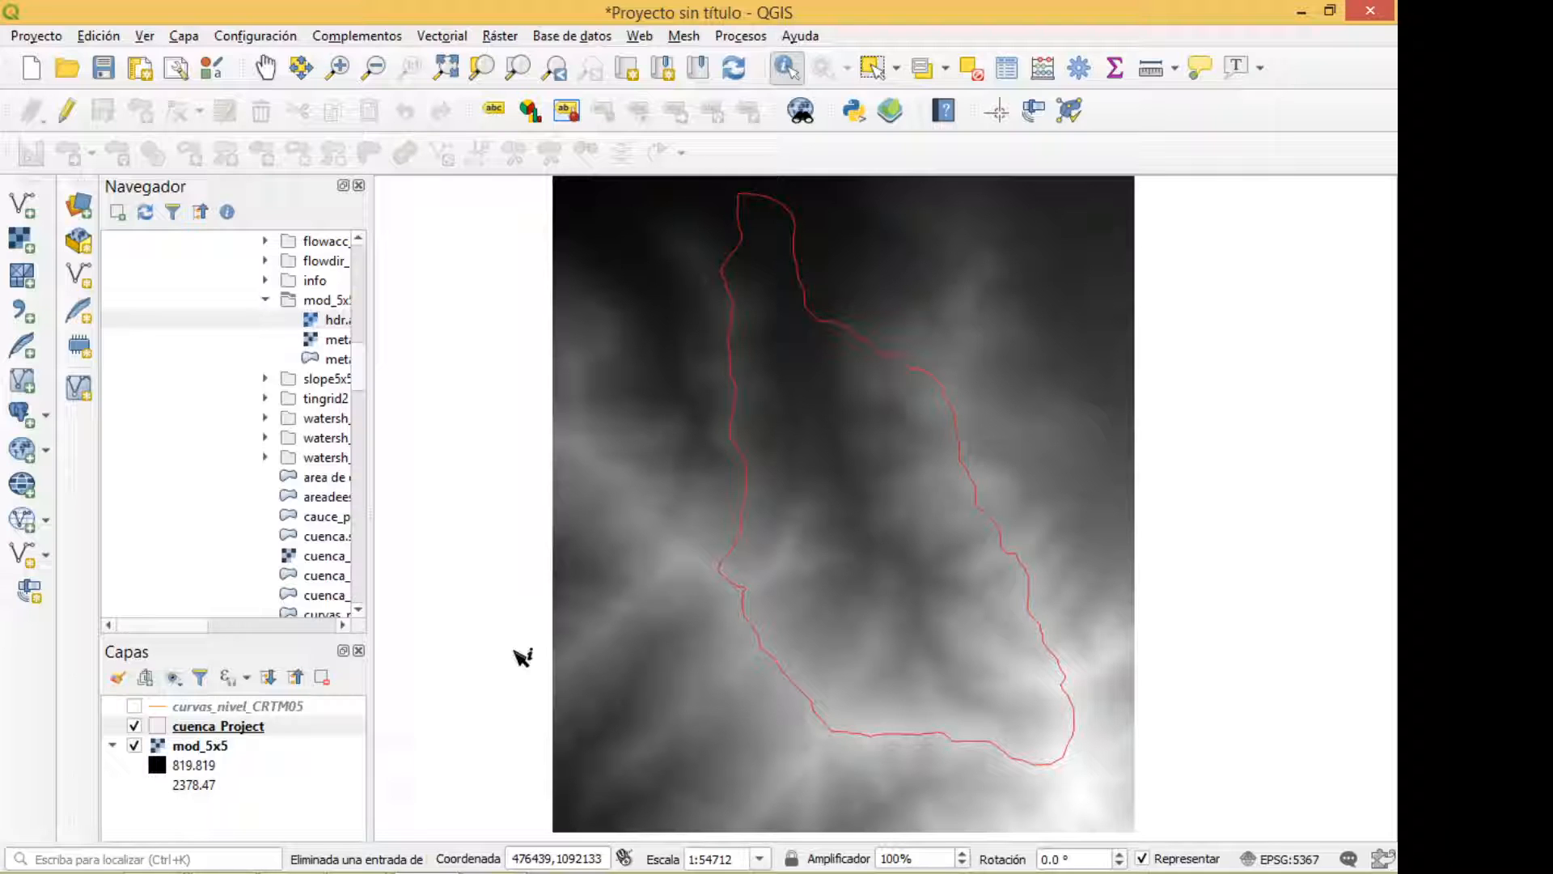
click(291, 868)
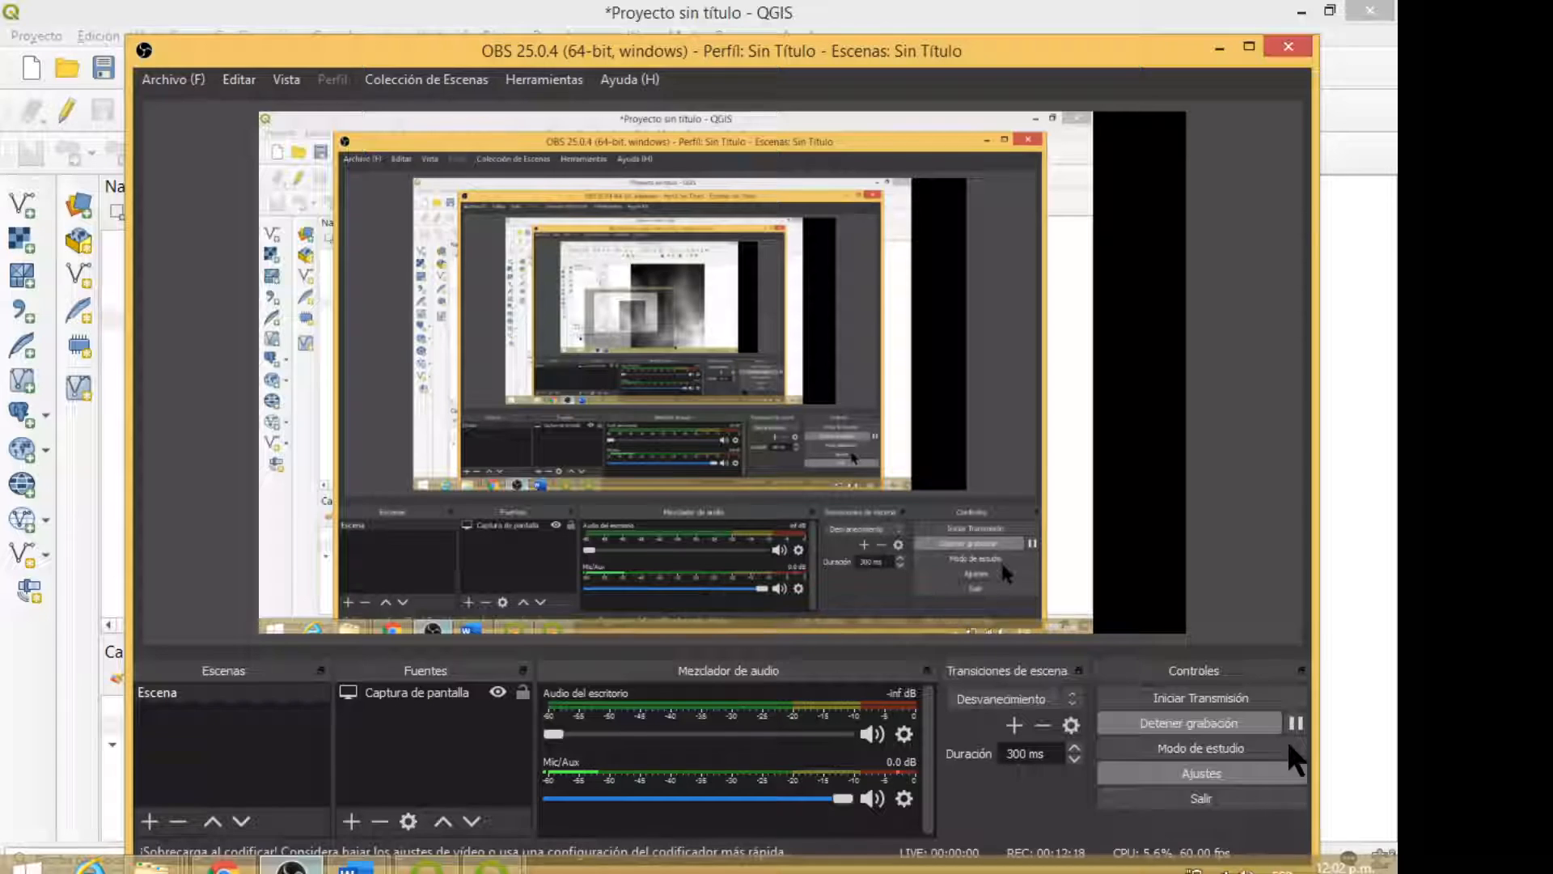